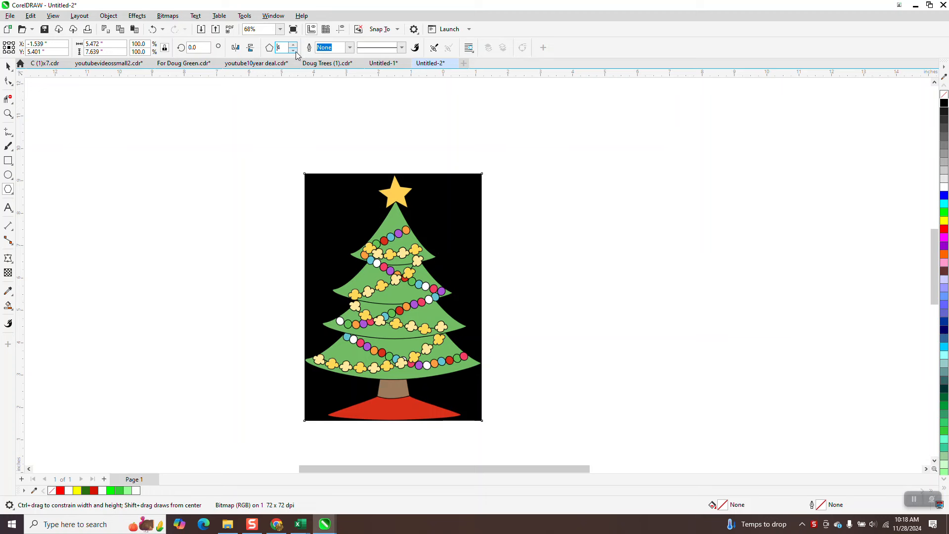
- Draw a three-sided polygon about 1.88 by 1.63 inches beside the reference tree and convert it to curves
drag(607, 187, 548, 253)
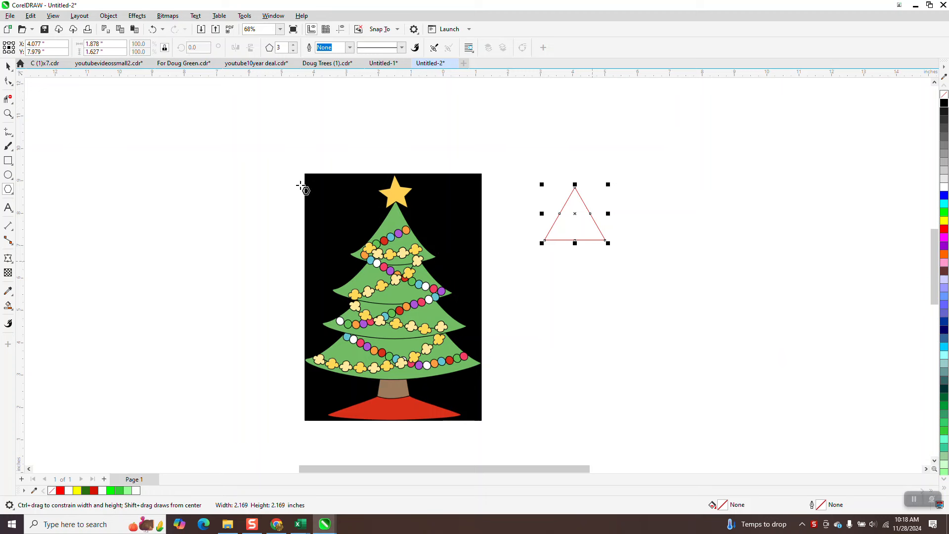
click(109, 17)
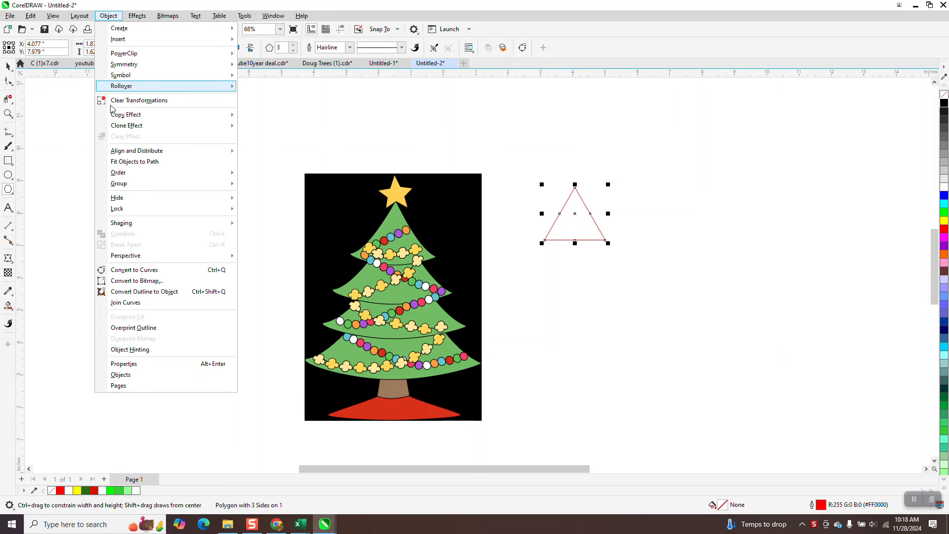
click(118, 270)
- Delete the triangle's three midpoint nodes and convert its straight sides to curved segments
key(F10)
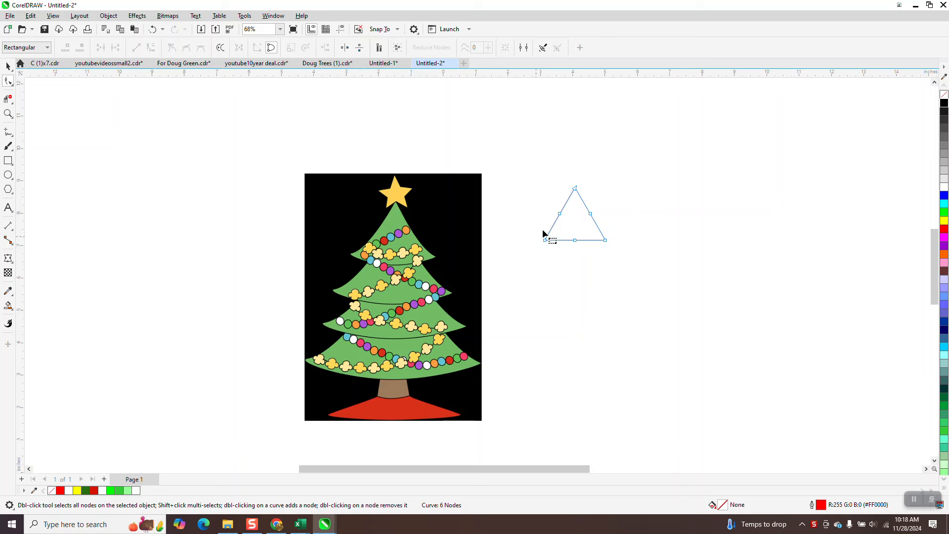
key(Delete)
drag(565, 250, 566, 252)
key(Delete)
drag(534, 168, 613, 267)
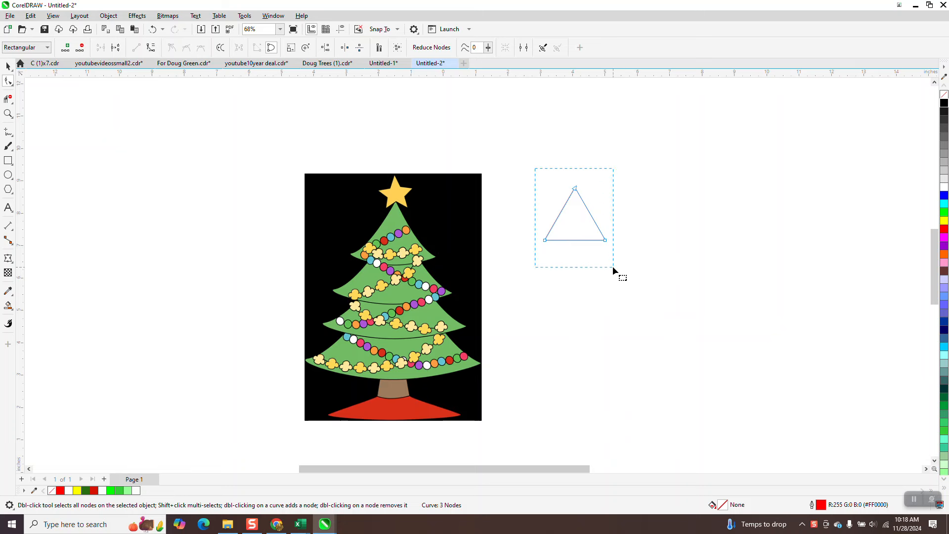
right_click(606, 242)
click(634, 307)
- Bend the triangle's base slightly outward and both slanted sides inward to form a curved tree tier
click(578, 245)
drag(574, 240, 575, 247)
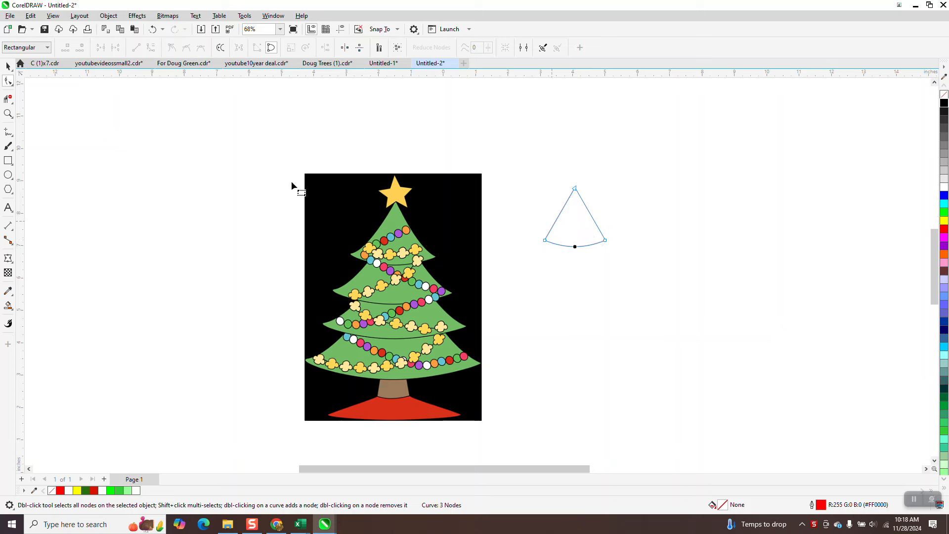
click(591, 217)
drag(591, 216, 587, 218)
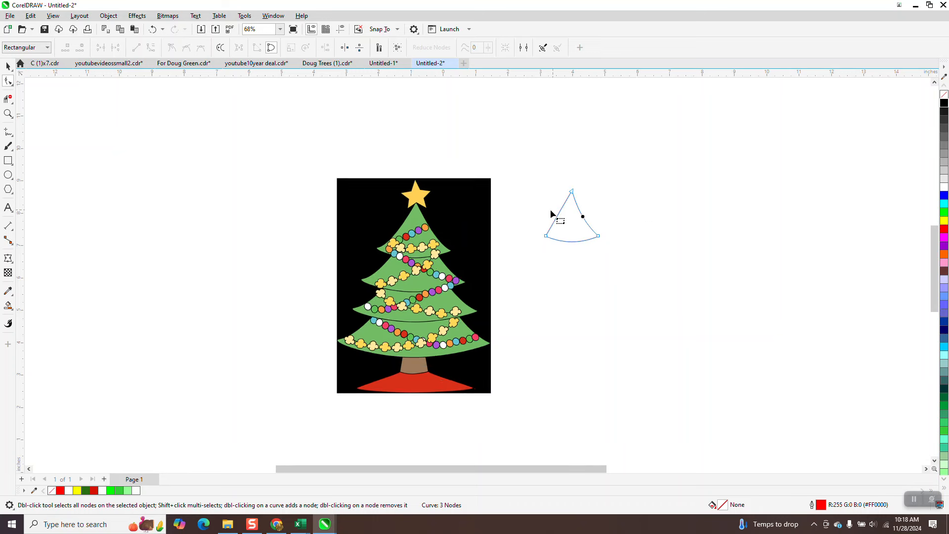
scroll(553, 213, down, 1)
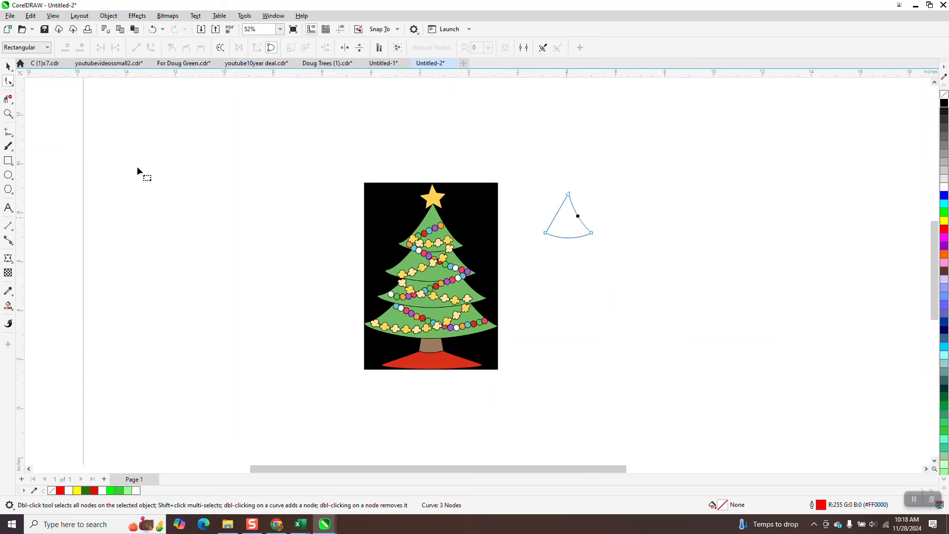
click(8, 113)
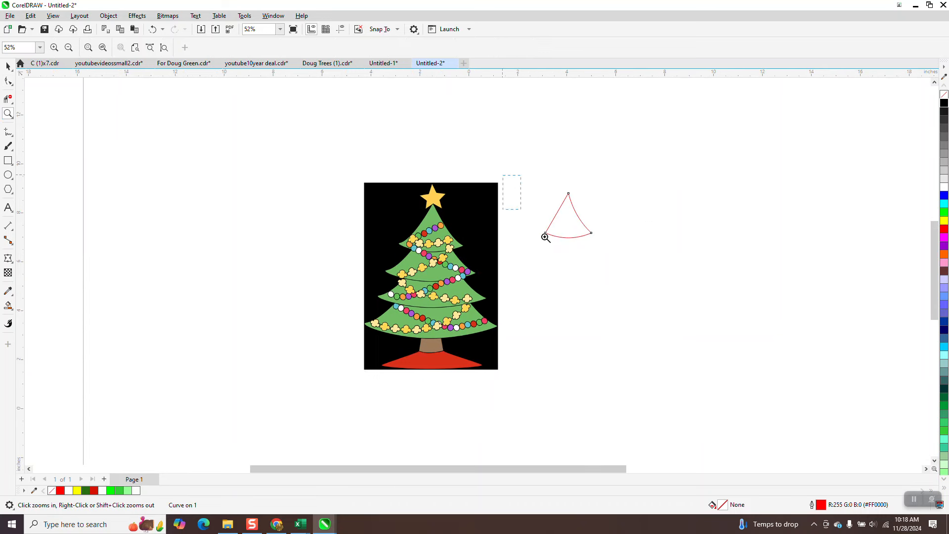
drag(511, 195, 725, 310)
click(8, 81)
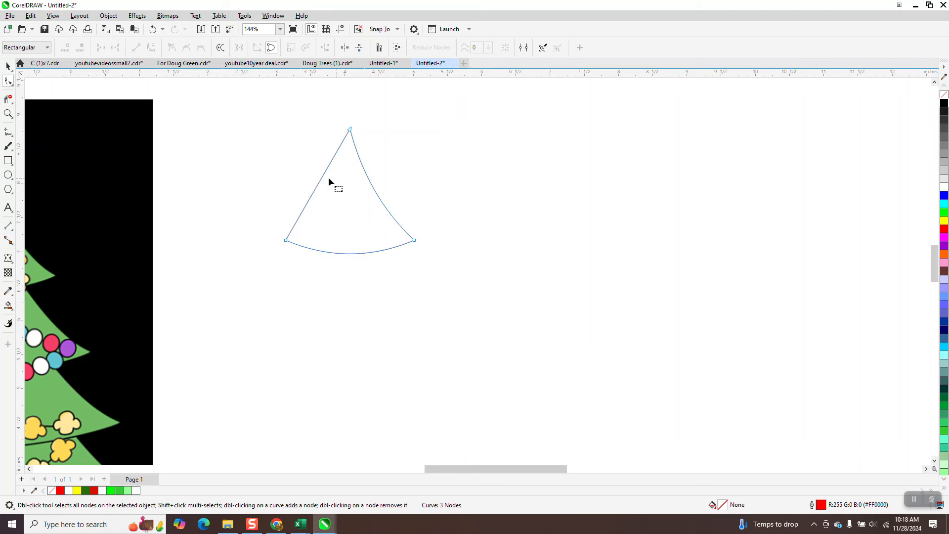
drag(318, 187, 325, 192)
- Stretch the curved tree tier horizontally to about 2.56 inches wide
click(9, 65)
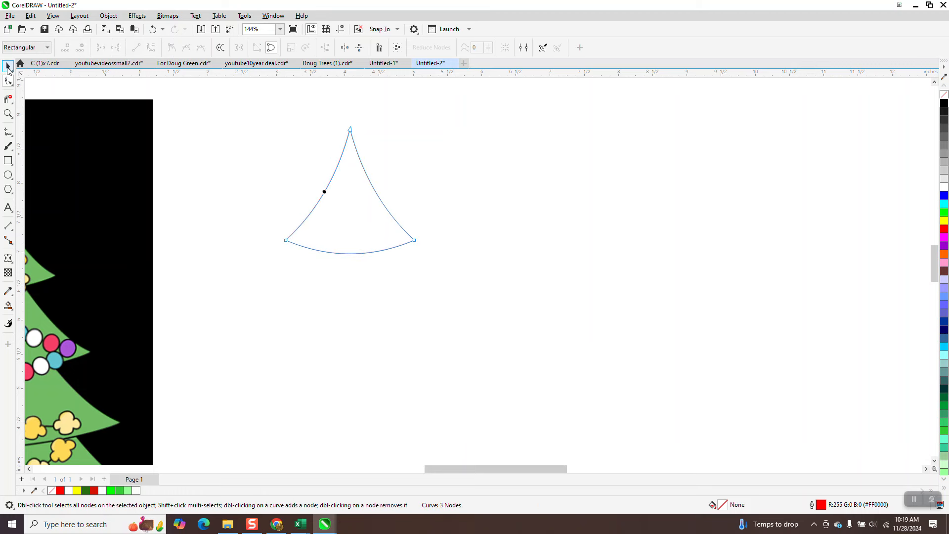
drag(418, 194, 464, 193)
scroll(399, 192, down, 4)
right_click(397, 193)
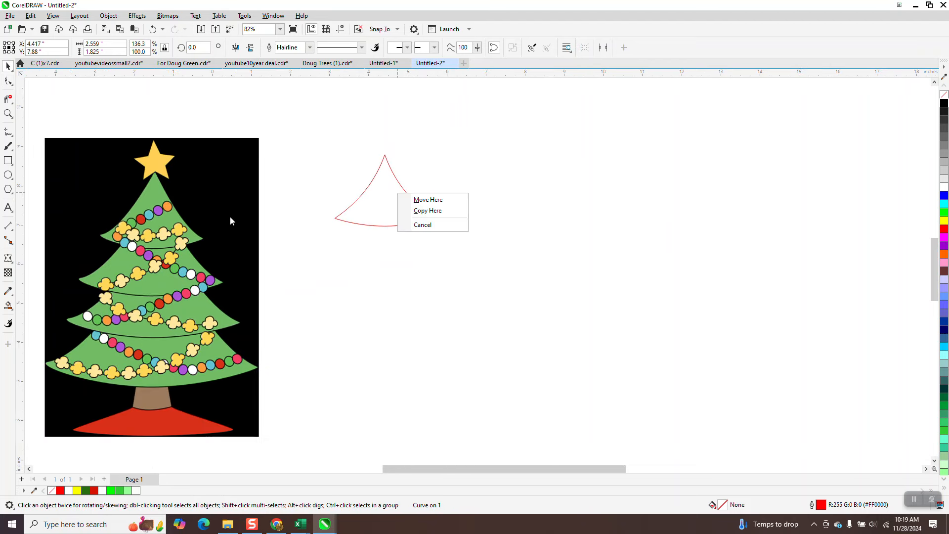
scroll(417, 261, down, 1)
scroll(482, 255, down, 1)
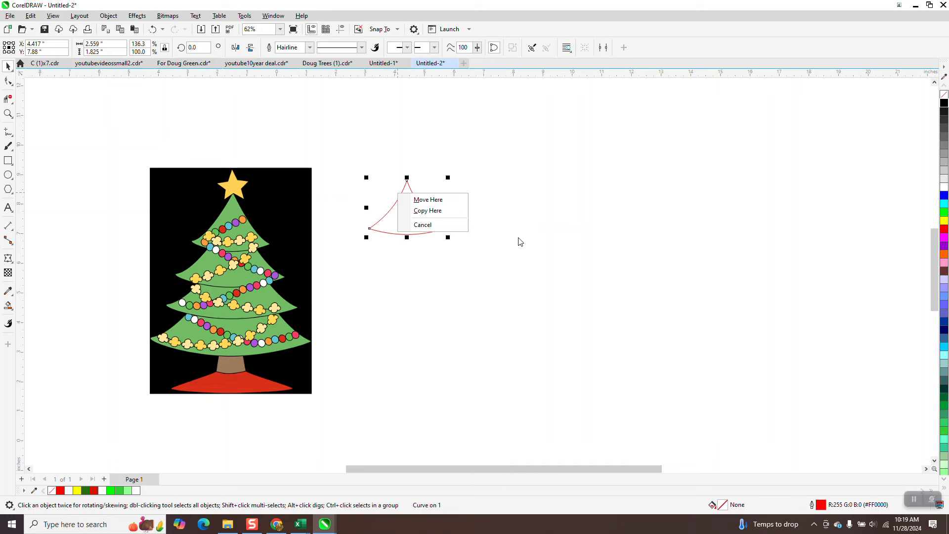
click(527, 218)
click(423, 215)
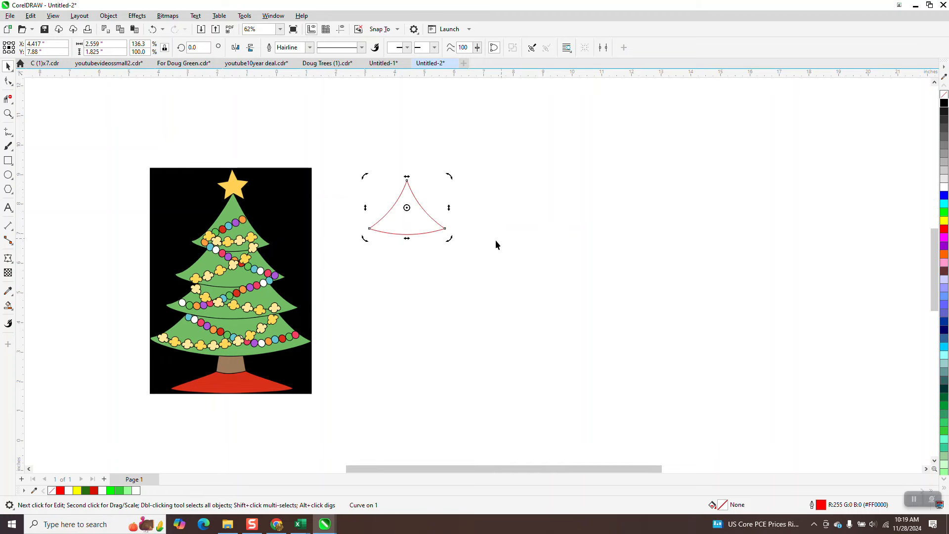
- Stack three lower tiers by copying the top tier downward, with the first copy widened to about 4.3 inches
click(447, 222)
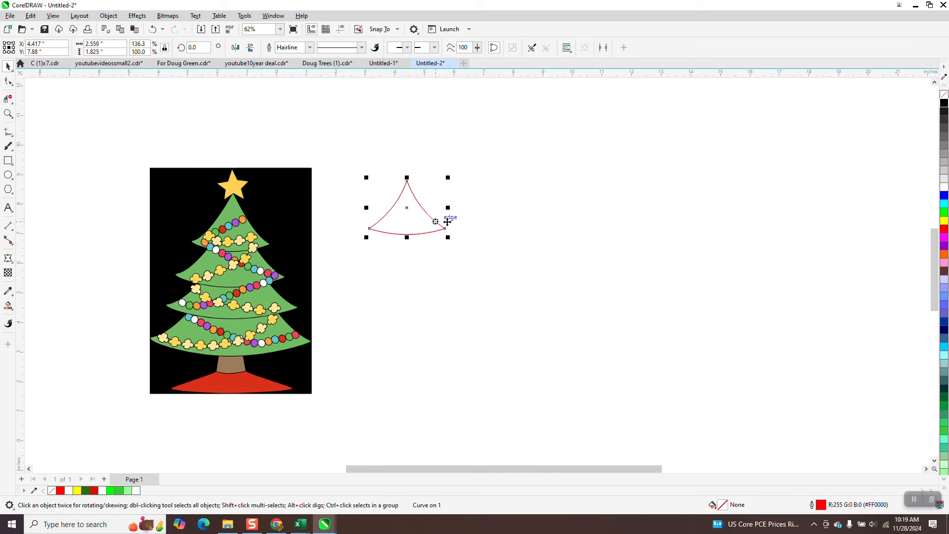
drag(411, 213, 473, 248)
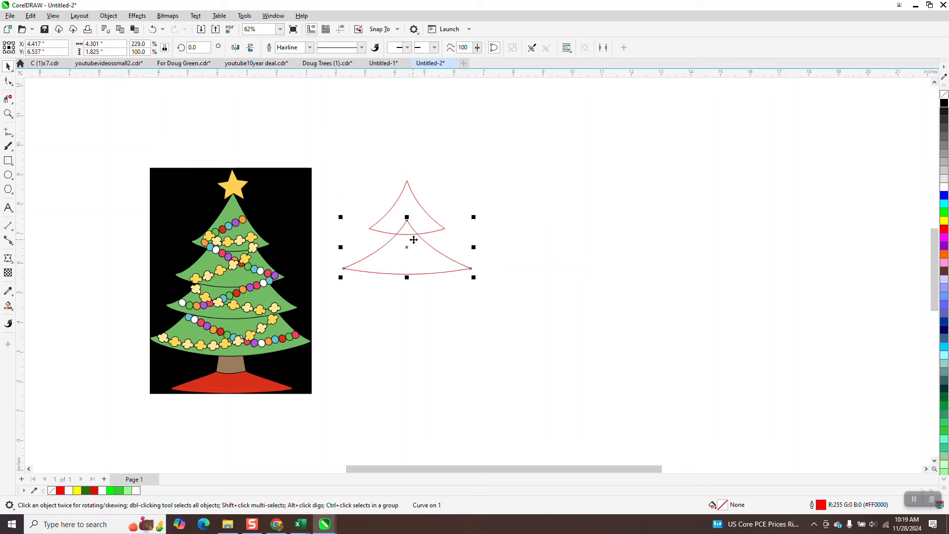
key(ctrl+d)
key(ctrl+d)
- Widen the third tier, and widen the bottom tier to about 5.8 inches
click(455, 295)
drag(485, 286, 493, 290)
click(468, 343)
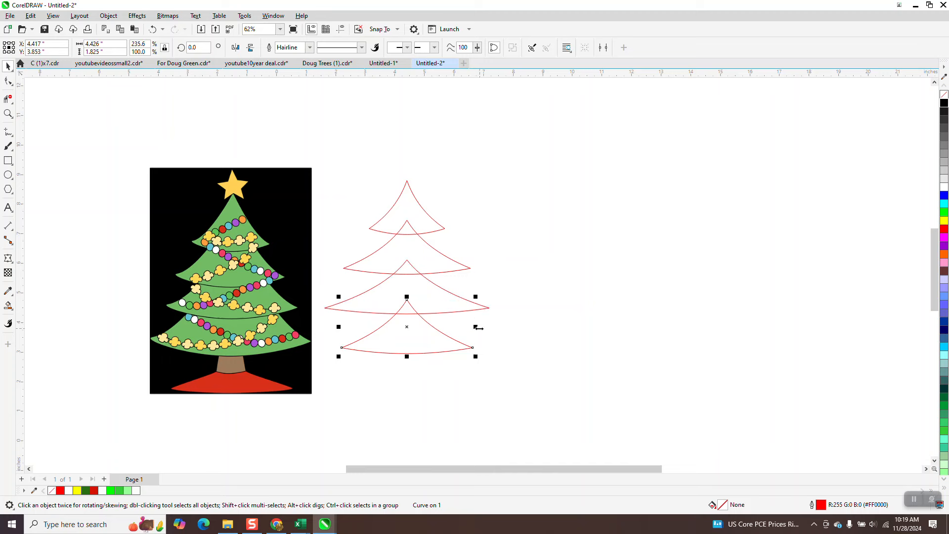
drag(478, 327, 496, 326)
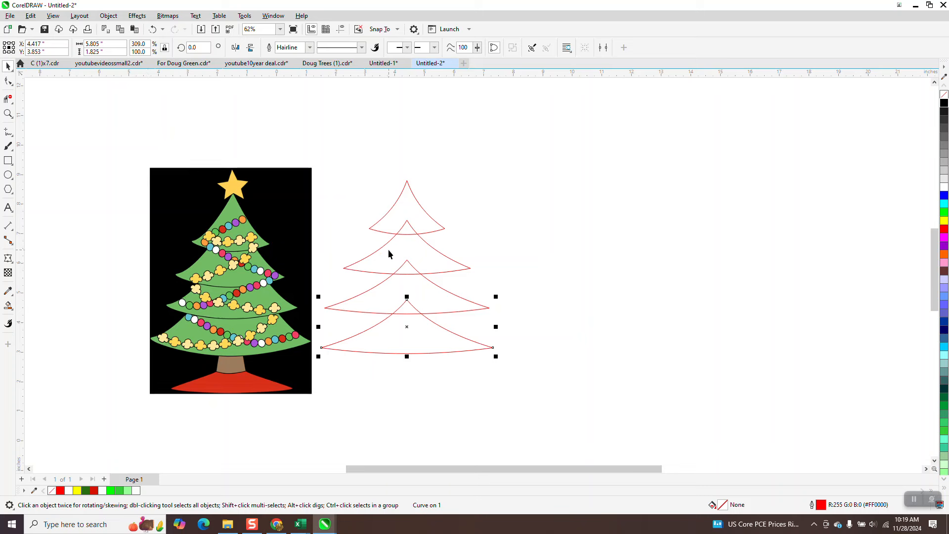
- Remove the overlapping peaks of the three lower tiers with Virtual Segment Delete
click(8, 99)
click(412, 224)
click(419, 270)
click(152, 30)
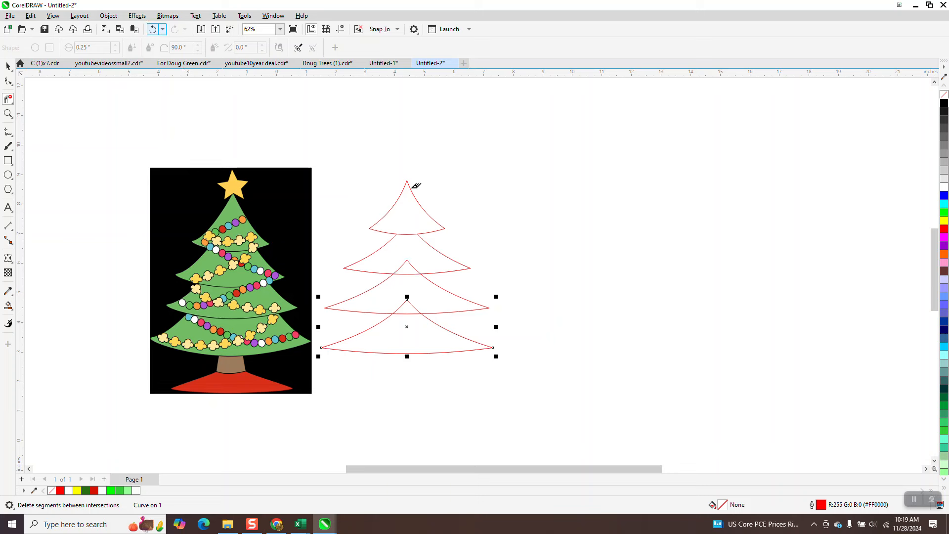
click(412, 301)
click(411, 261)
click(8, 66)
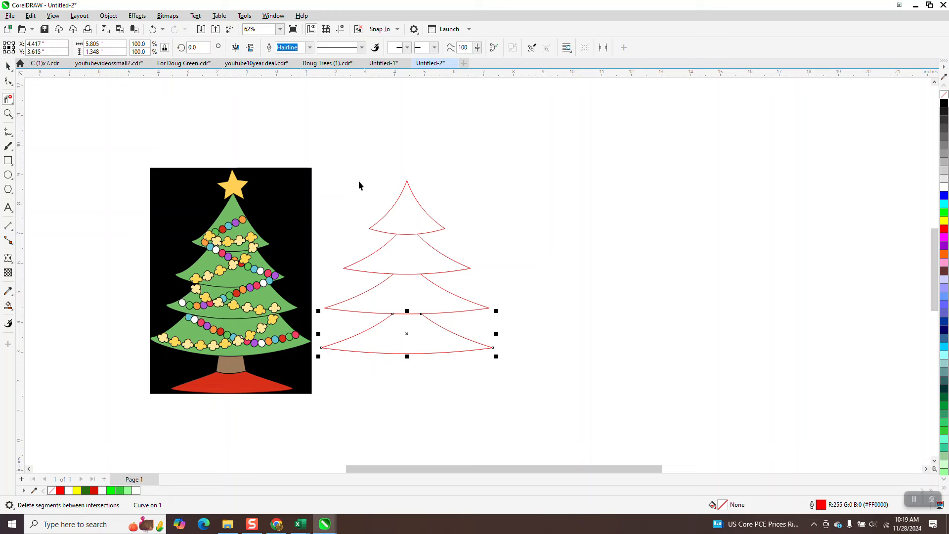
- Move the reference image farther from the drawn tree and group the four tiers
drag(305, 188, 244, 189)
drag(298, 147, 620, 386)
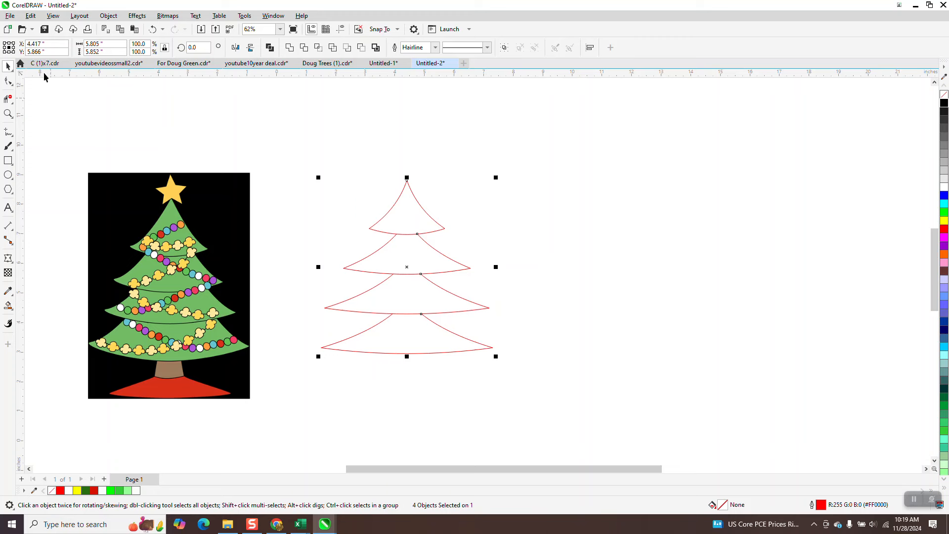
click(111, 16)
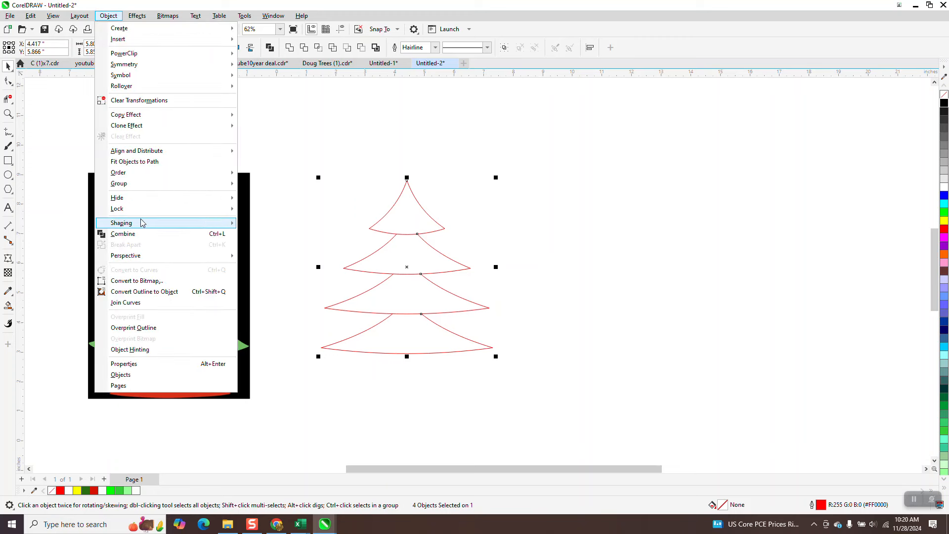
mouse_move(228, 184)
click(260, 184)
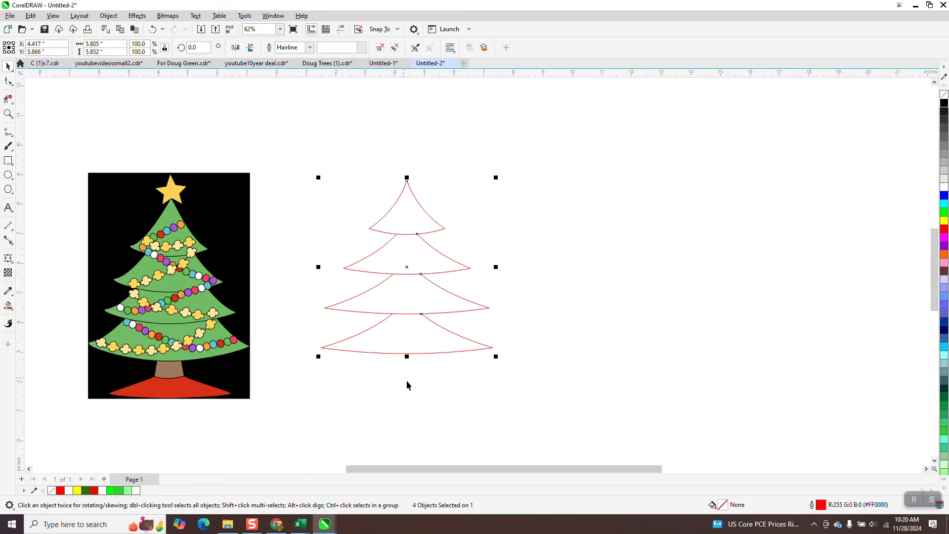
- Stretch the grouped tree downward to about 6.28 inches tall and ungroup it
drag(407, 356, 406, 369)
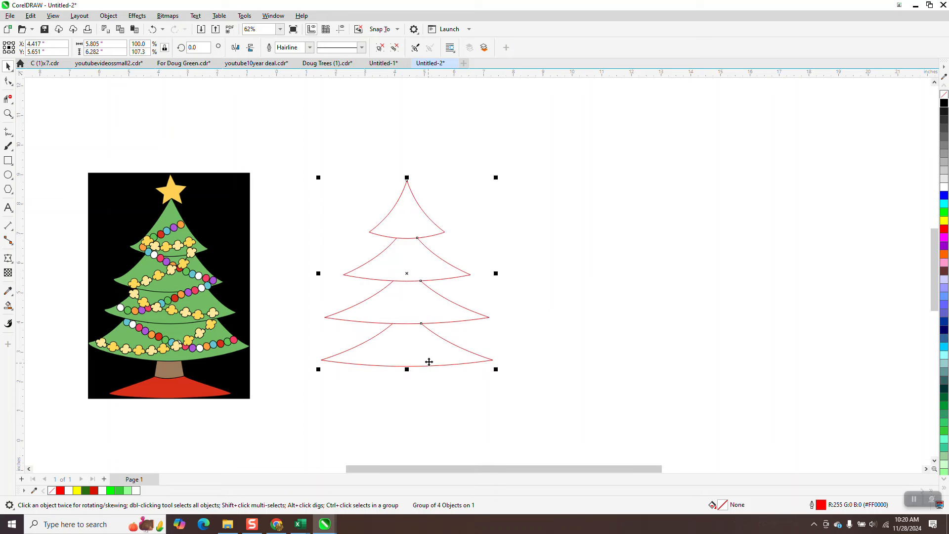
click(109, 16)
mouse_move(137, 185)
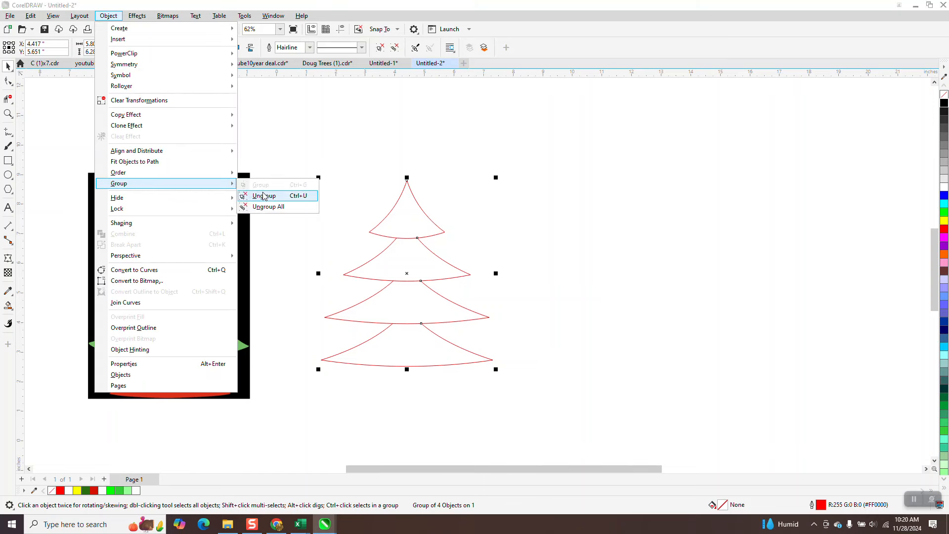
click(262, 196)
- Move the two lowest tiers up to overlap the tiers above and stretch all four to about 6.47 inches tall
click(414, 349)
drag(414, 360, 412, 347)
drag(418, 303, 419, 294)
drag(415, 328, 418, 321)
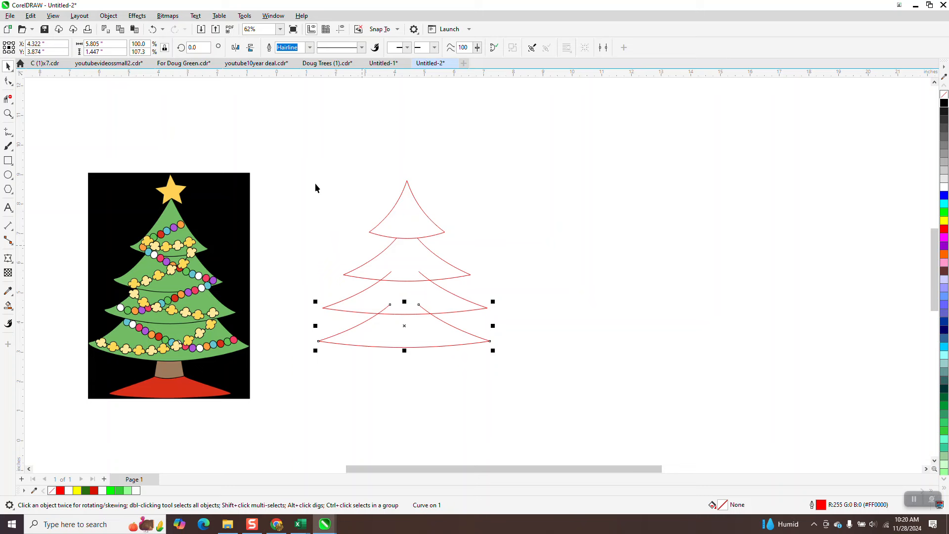
drag(506, 379, 507, 380)
drag(404, 351, 406, 375)
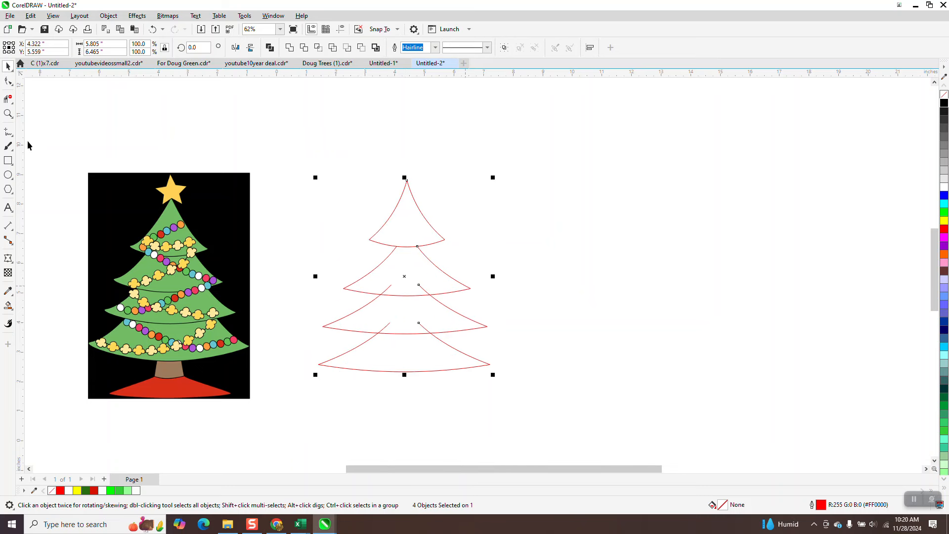
- Trim the overlapping side ends of the two lowest tiers with Virtual Segment Delete and select all four tiers
click(8, 99)
click(424, 289)
click(390, 287)
click(420, 322)
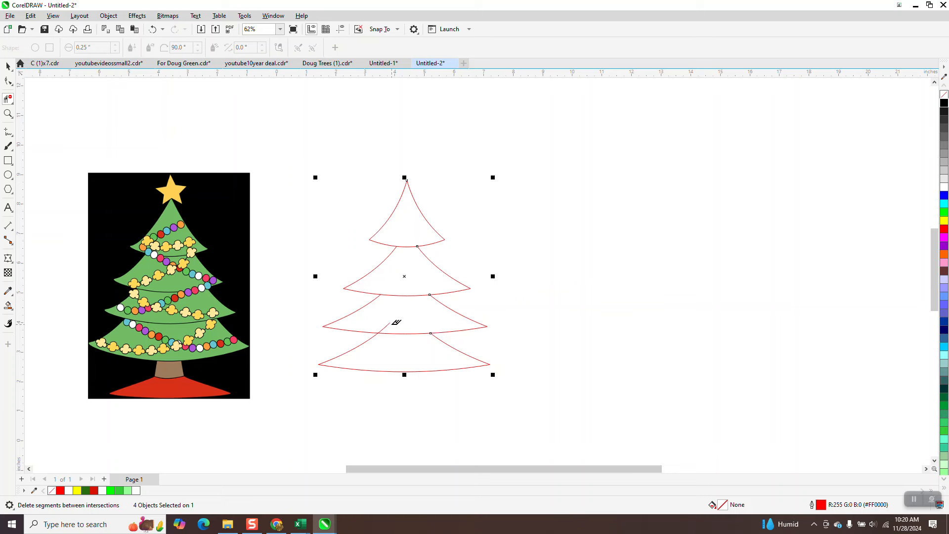
click(390, 321)
key(space)
drag(281, 159, 505, 399)
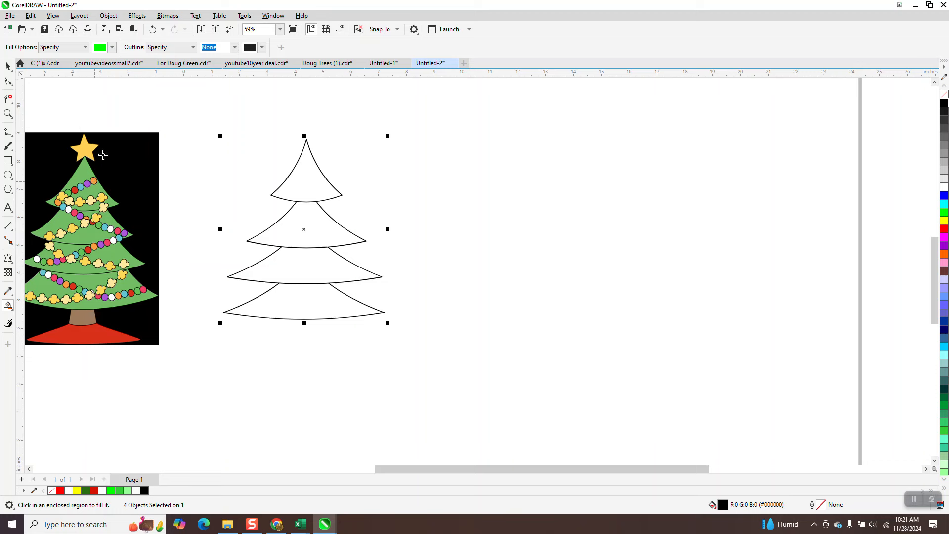
- Sample the green from the reference tree and fill all four drawn tiers with it
click(112, 48)
click(194, 208)
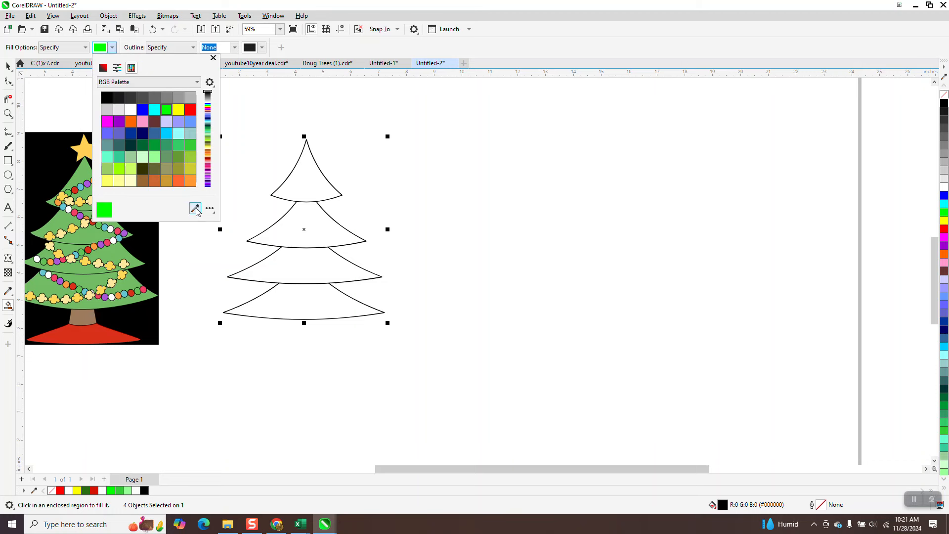
click(89, 173)
click(294, 186)
click(303, 183)
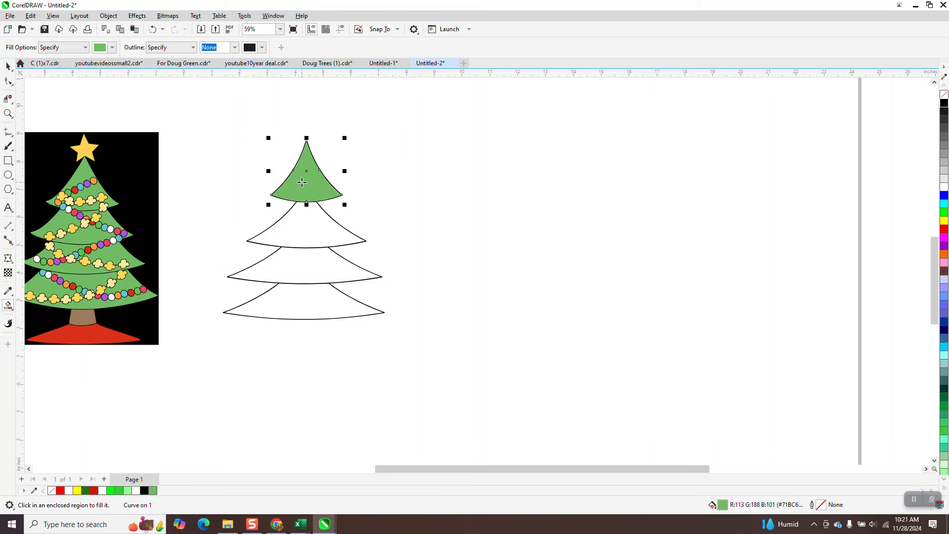
click(303, 211)
click(312, 274)
click(312, 293)
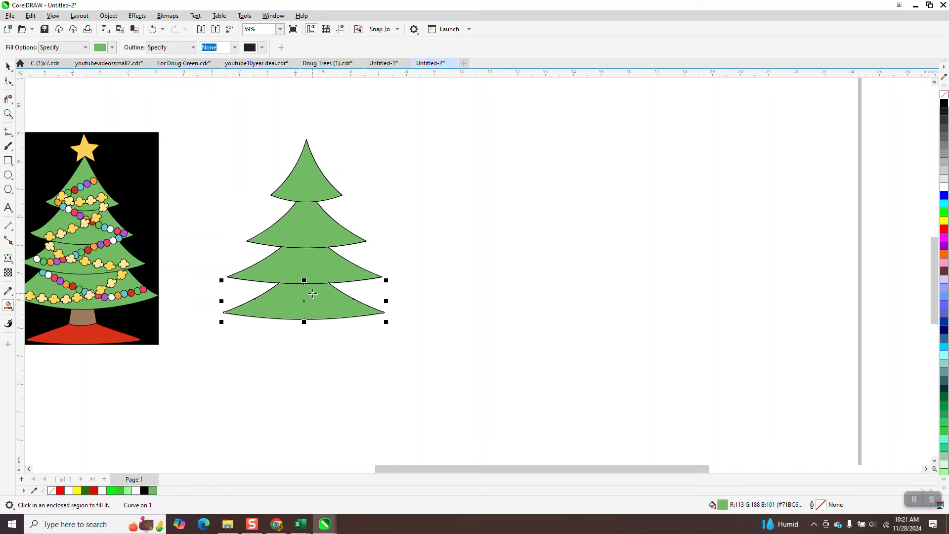
- Compare the outlines of the filled tiers with the reference tree's edges up close
key(z)
drag(287, 183, 381, 226)
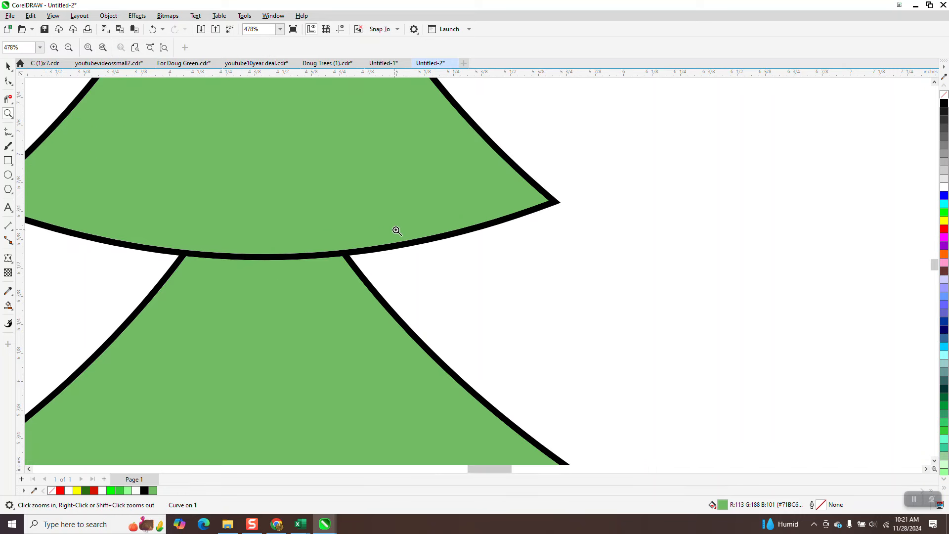
scroll(390, 178, down, 7)
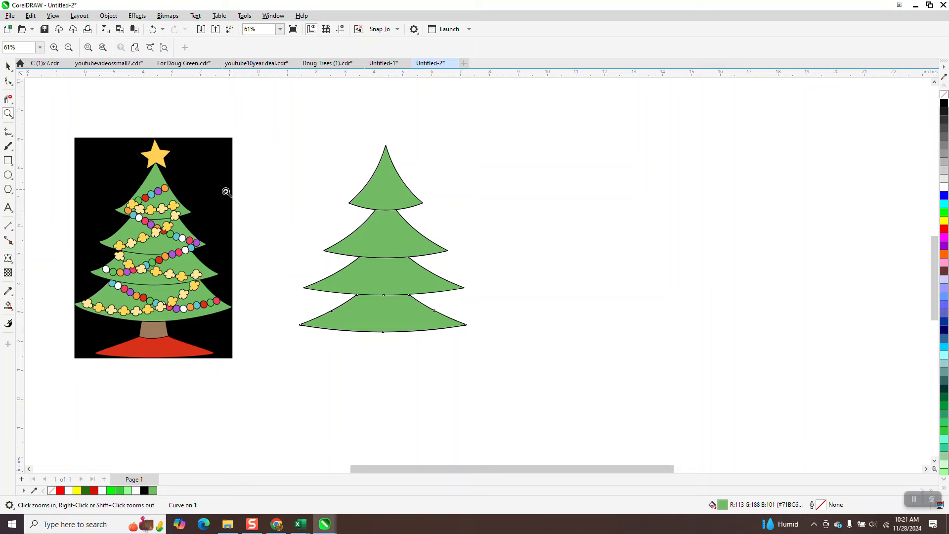
drag(167, 193, 198, 214)
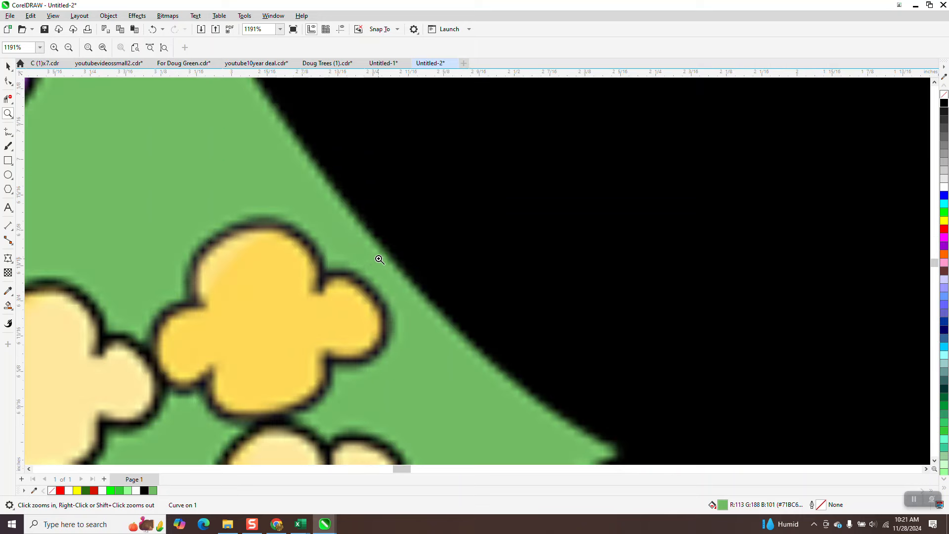
scroll(295, 140, down, 10)
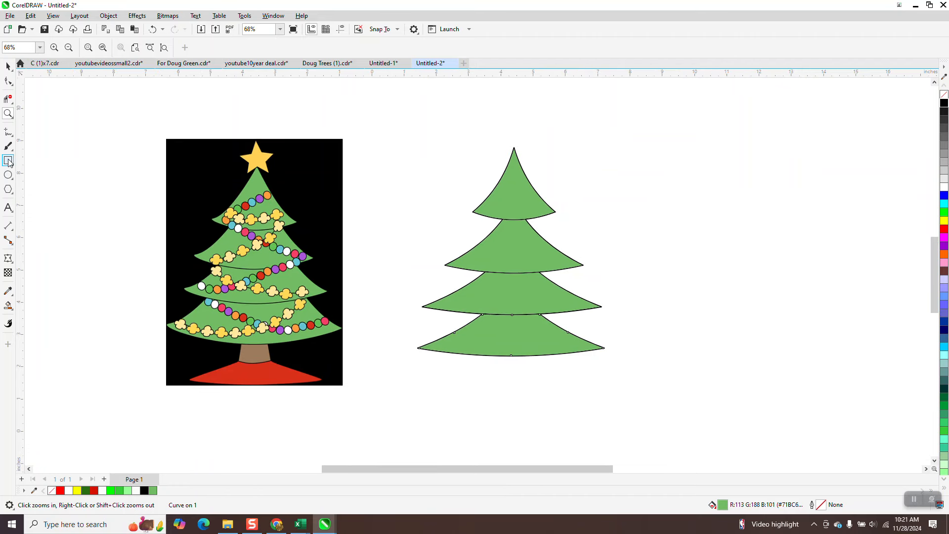
- Draw a five-pointed star about 1.05 inches wide, set its sharpness to 40, and place it on the drawn tree's tip
click(12, 194)
click(40, 200)
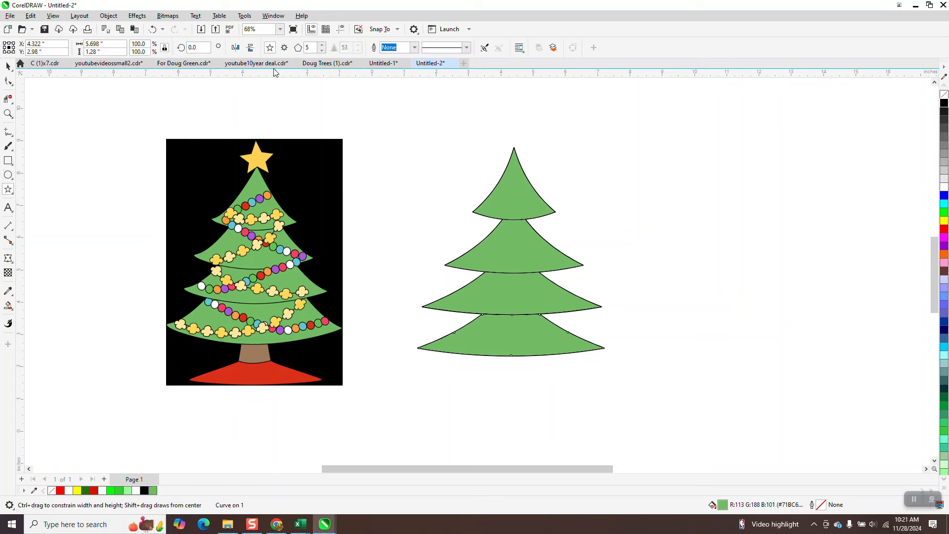
drag(438, 113, 402, 146)
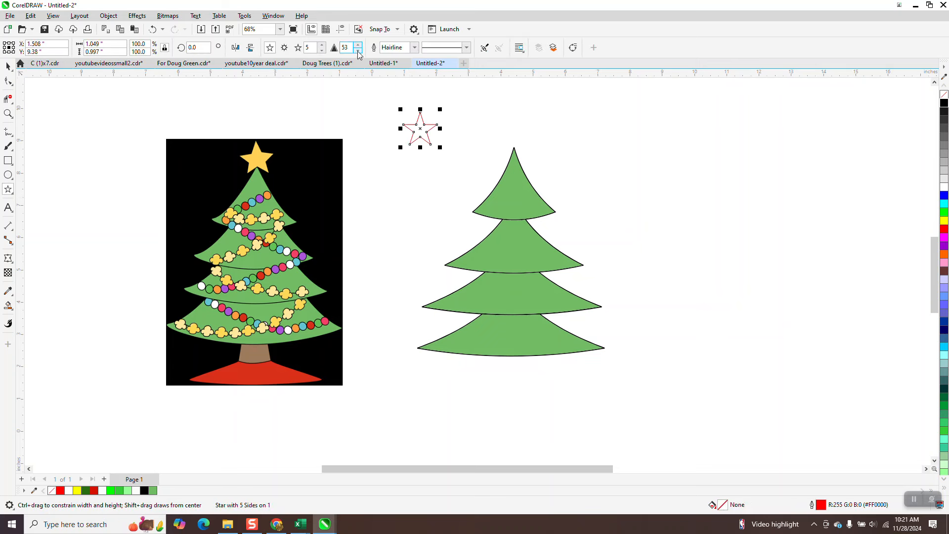
click(357, 50)
click(357, 50)
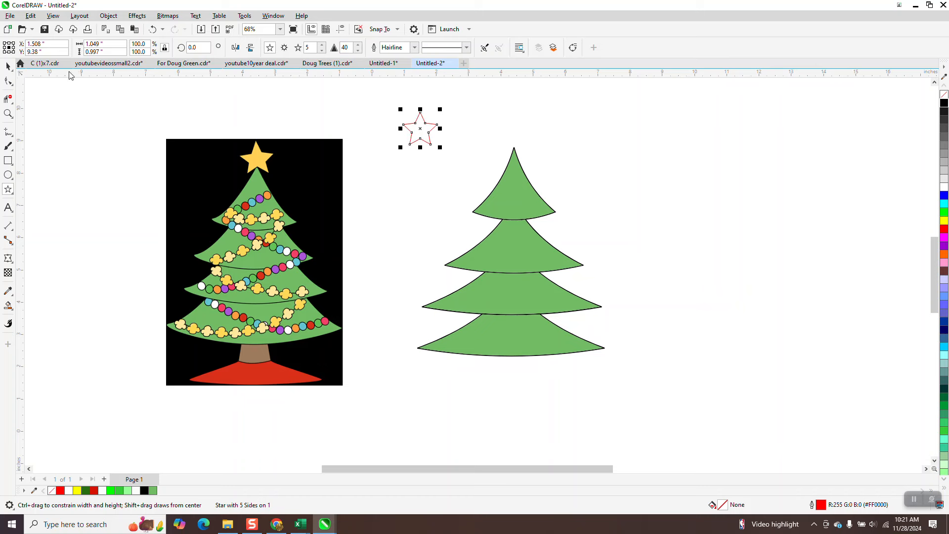
key(space)
drag(419, 127, 514, 139)
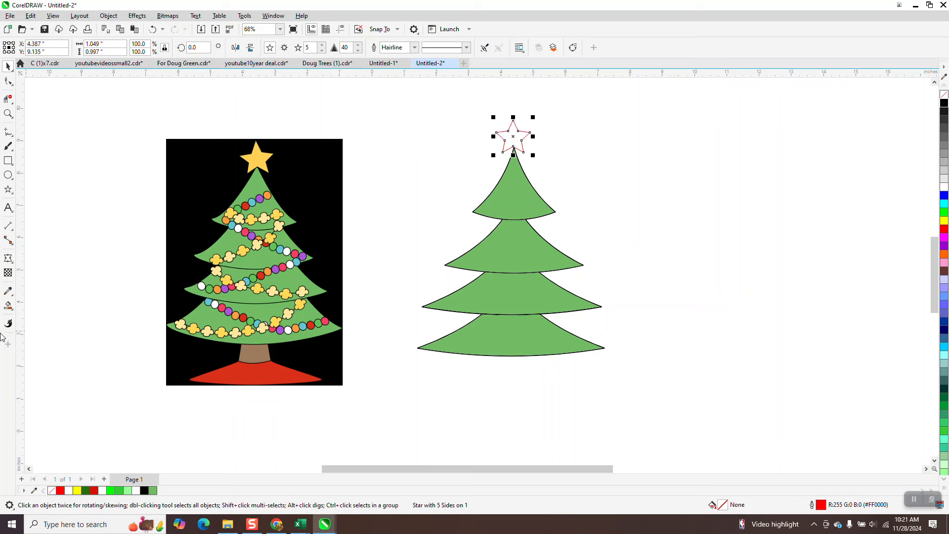
- Fill the treetop star with the yellow sampled from the reference star and remove its outline
click(8, 307)
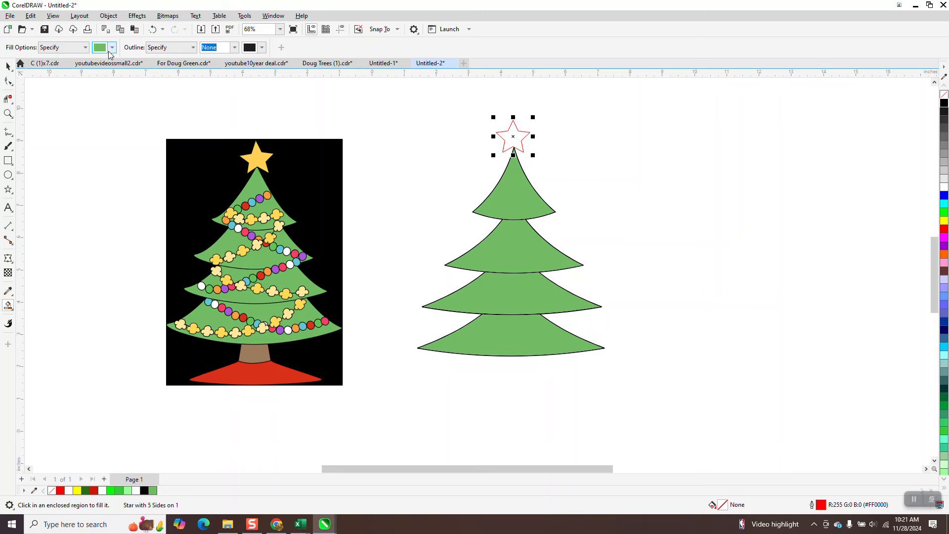
click(112, 48)
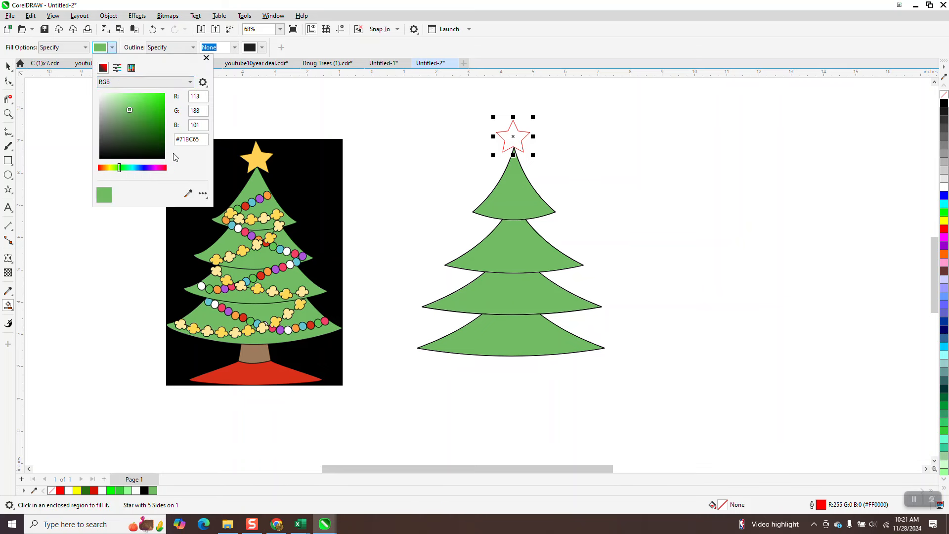
click(256, 156)
click(518, 139)
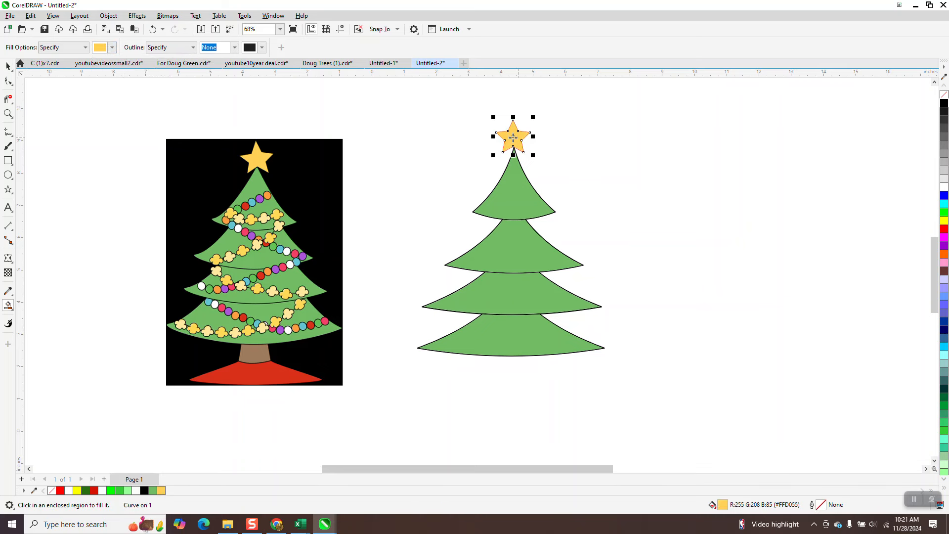
click(7, 65)
drag(449, 112, 562, 170)
right_click(944, 95)
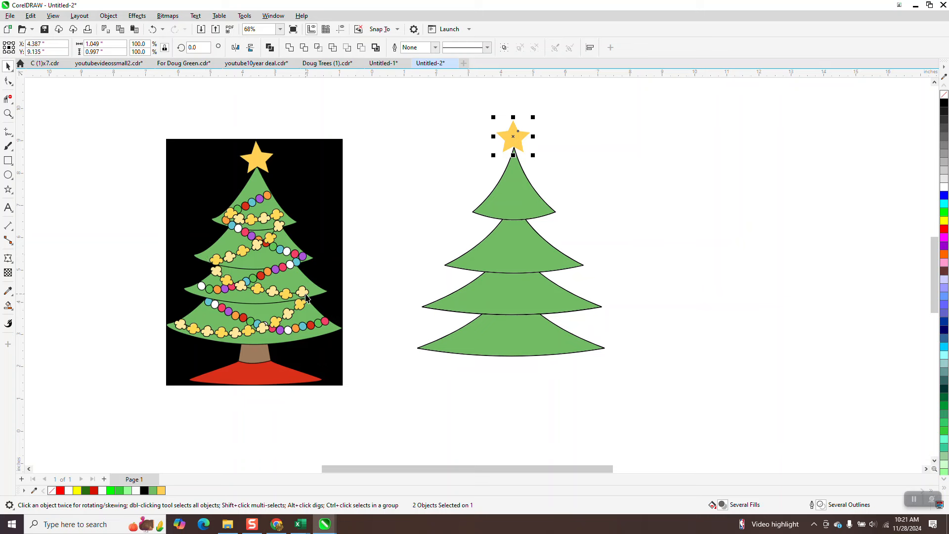
- Try to draw a 10 pt garland curve about 3.69 inches wide across the lowest tier with the 3-Point Curve tool
click(8, 114)
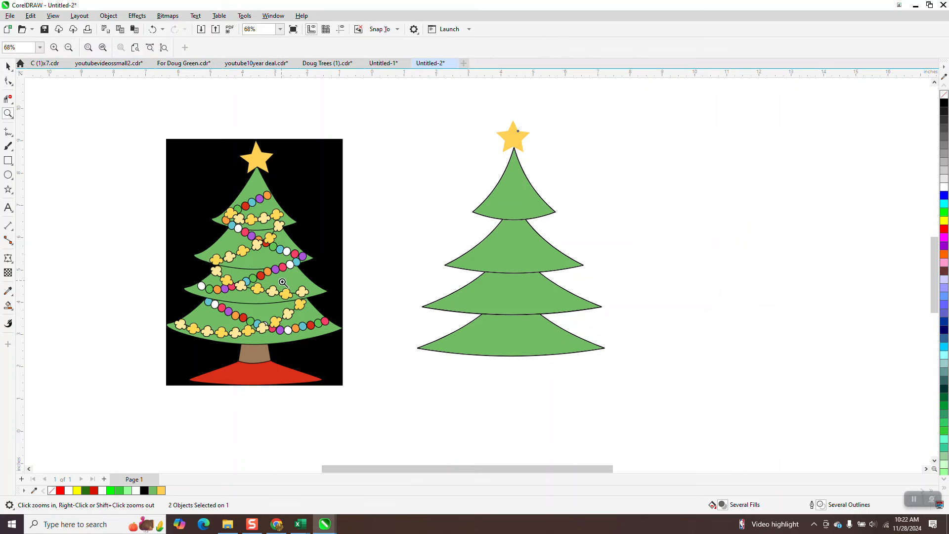
drag(279, 302, 313, 322)
right_click(294, 305)
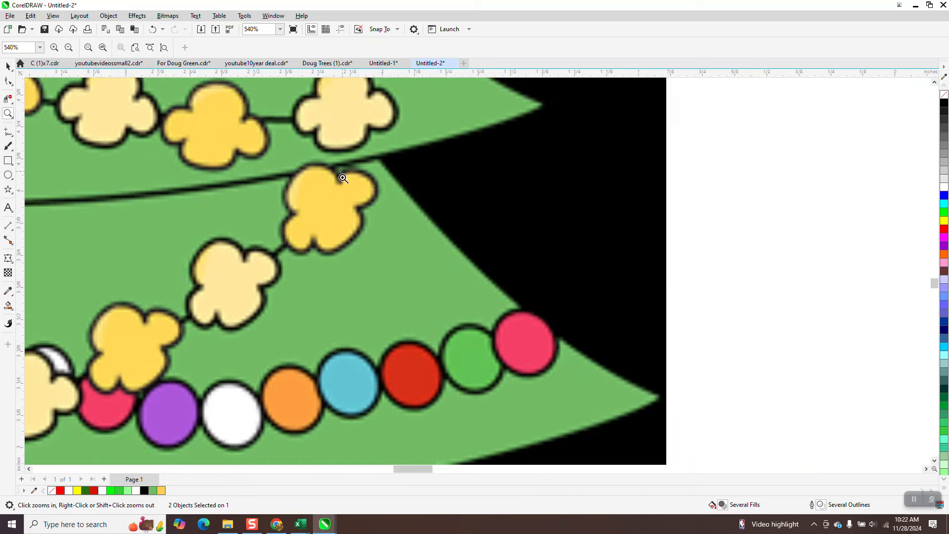
scroll(280, 216, down, 5)
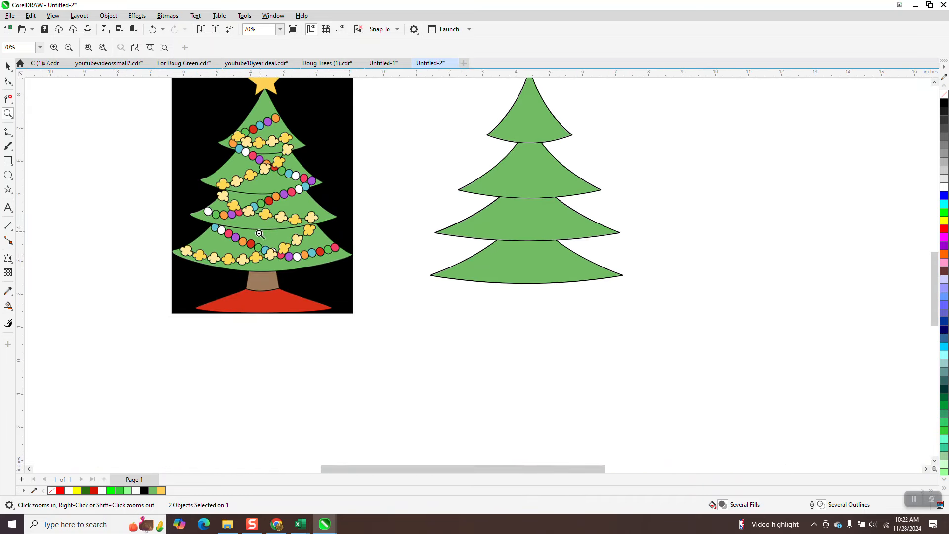
click(12, 135)
click(50, 200)
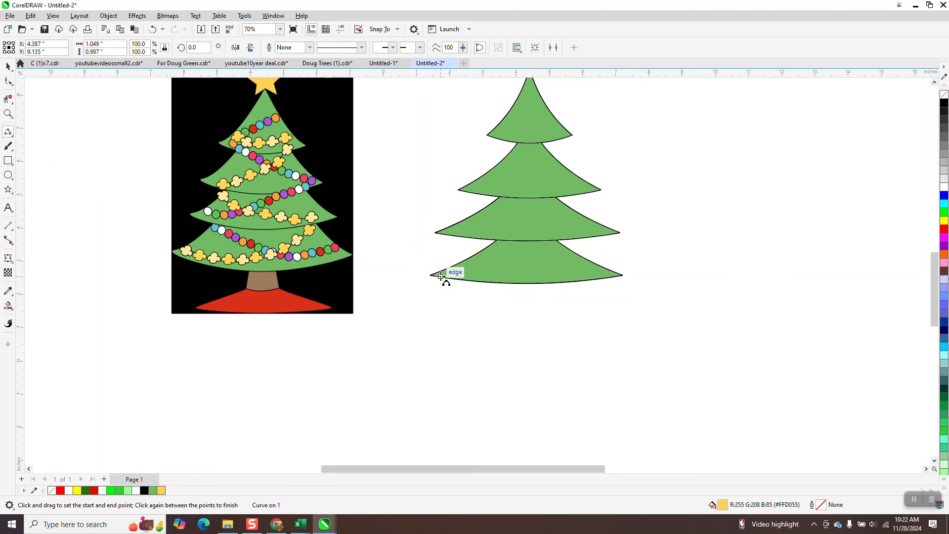
click(310, 47)
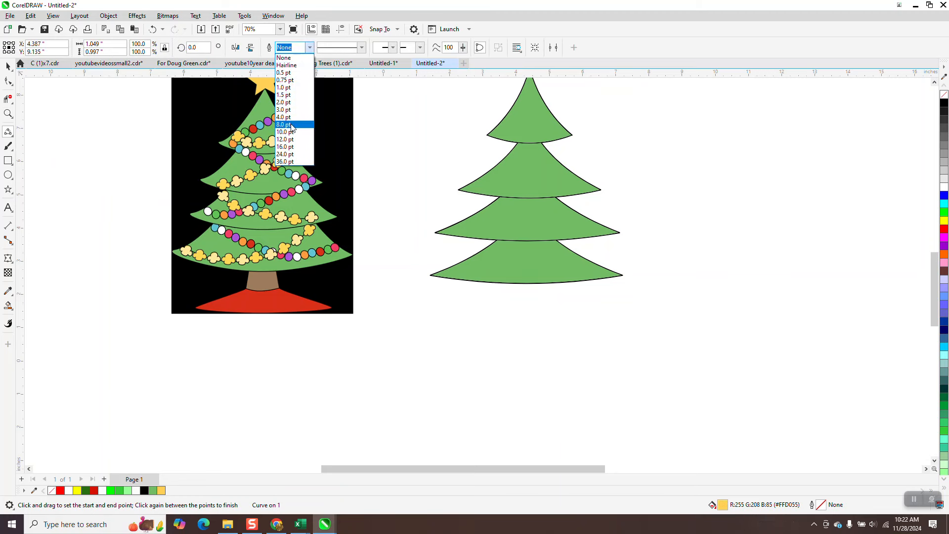
click(291, 132)
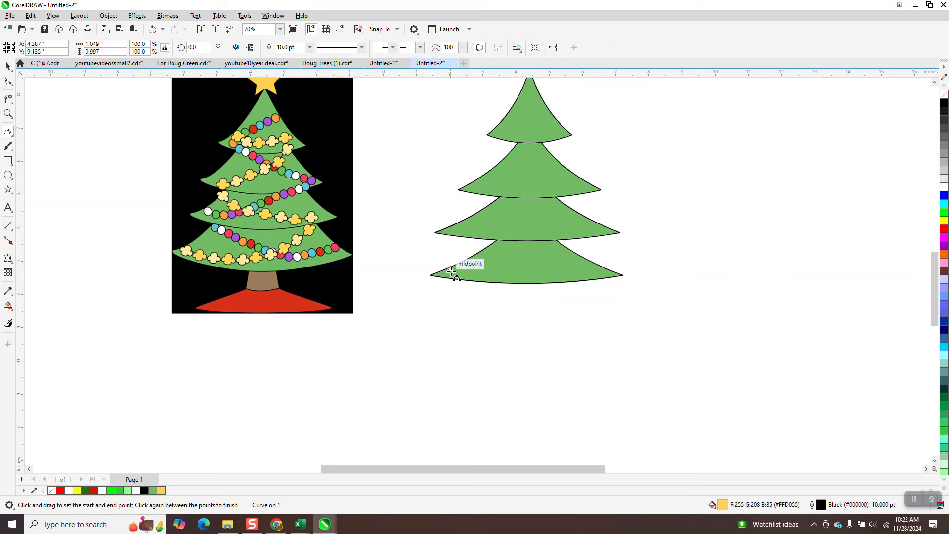
mouse_move(452, 274)
mouse_down()
mouse_move(541, 272)
mouse_move(572, 253)
mouse_up()
click(567, 269)
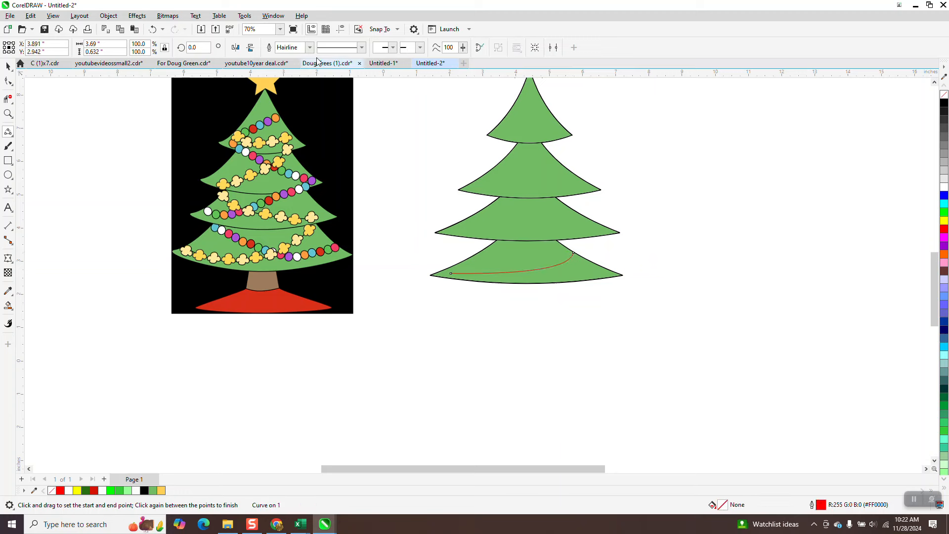
click(8, 66)
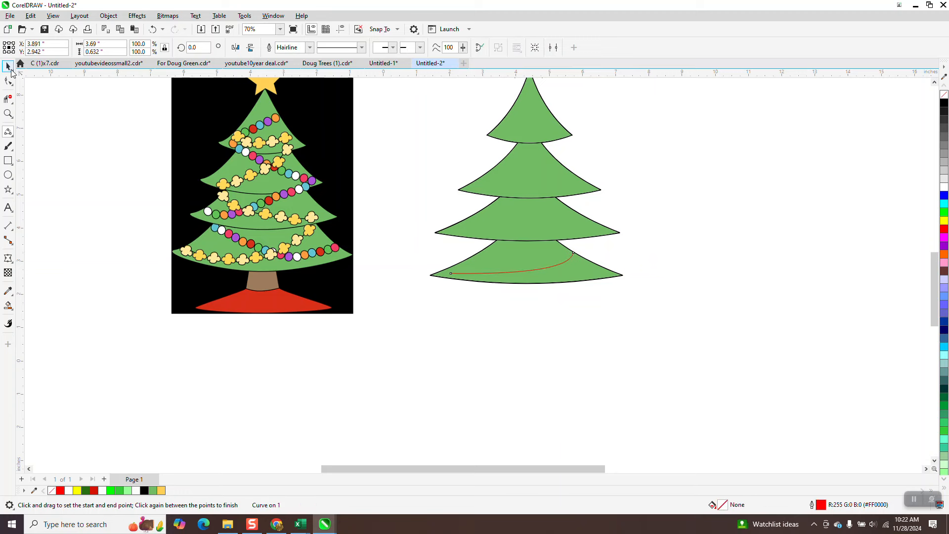
click(395, 118)
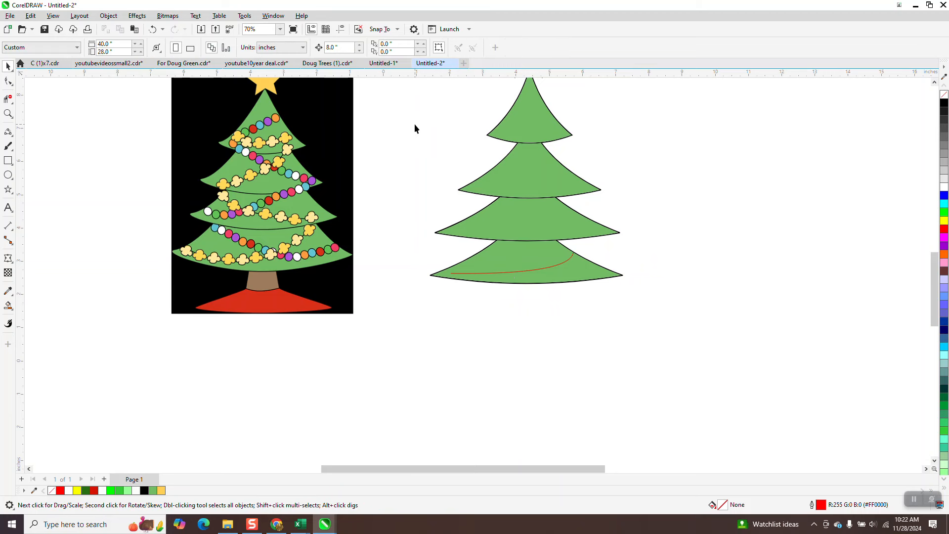
- Set the default outline for new objects to 10 pt width and black
key(F12)
click(485, 322)
click(410, 202)
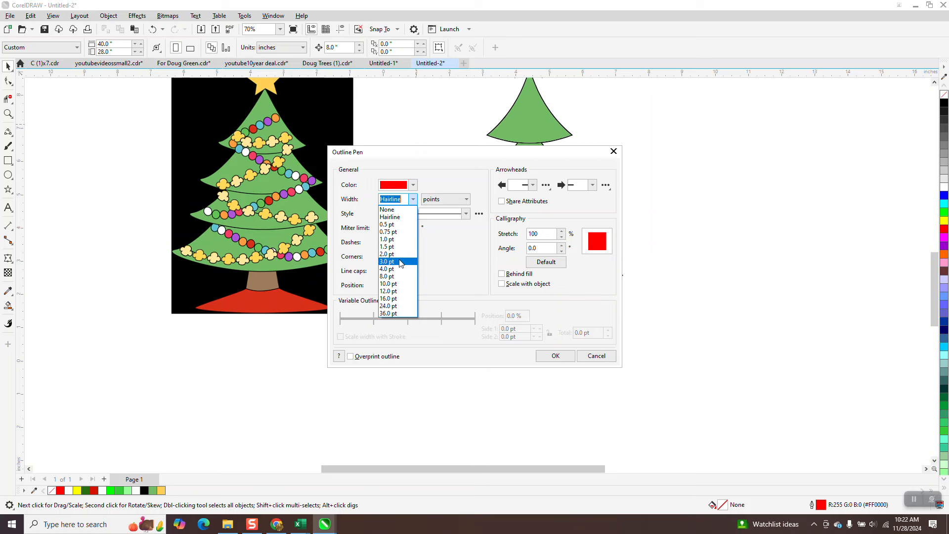
click(400, 285)
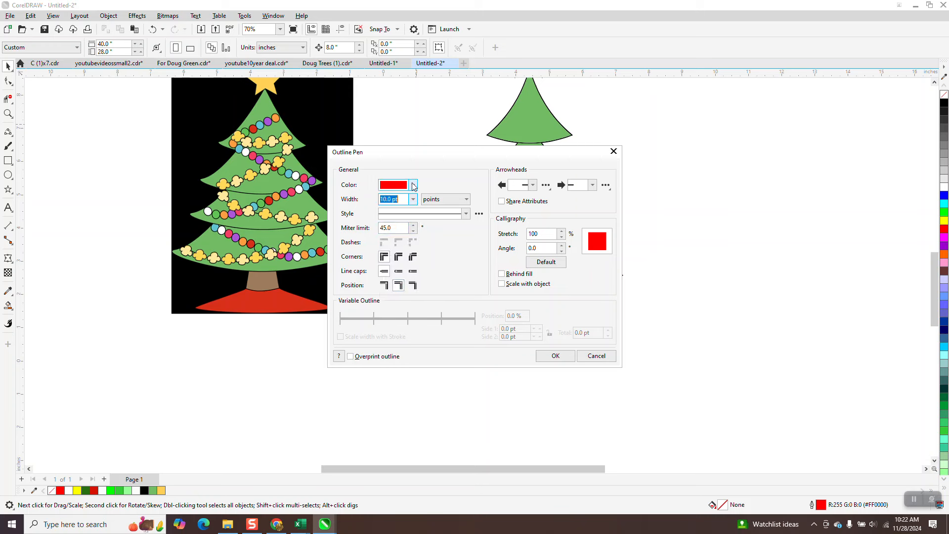
click(413, 185)
click(393, 237)
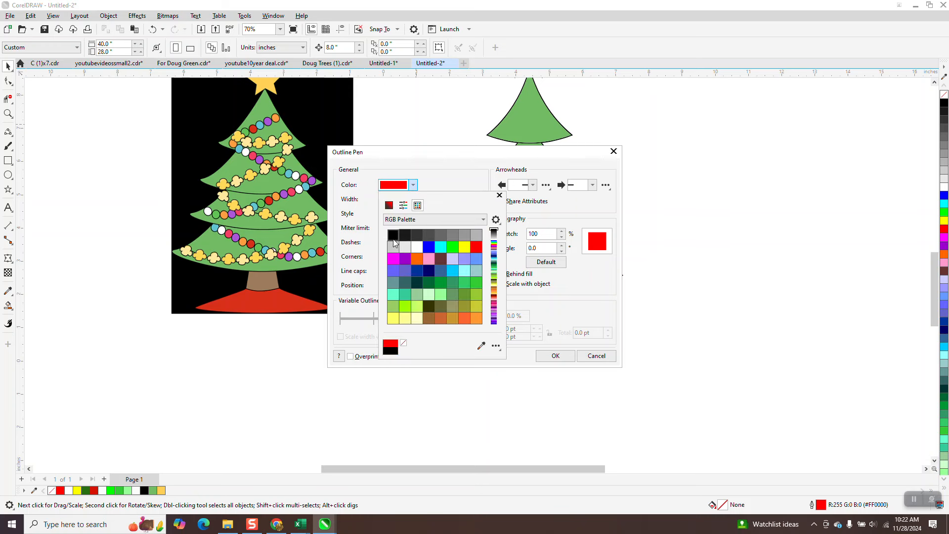
click(551, 355)
click(552, 357)
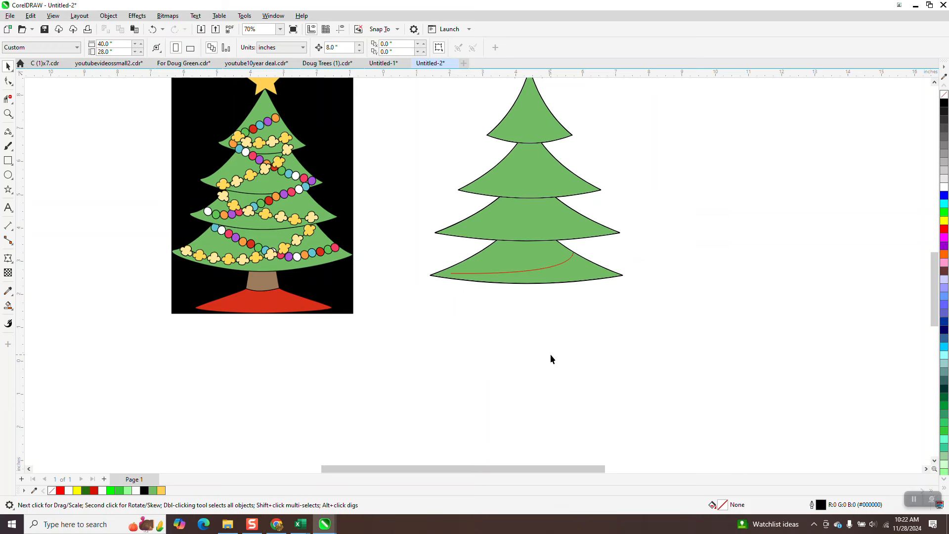
- Delete the red garland curve and draw a new three-point curve about 3.9 inches wide across the lowest tier
click(505, 272)
key(Delete)
click(12, 137)
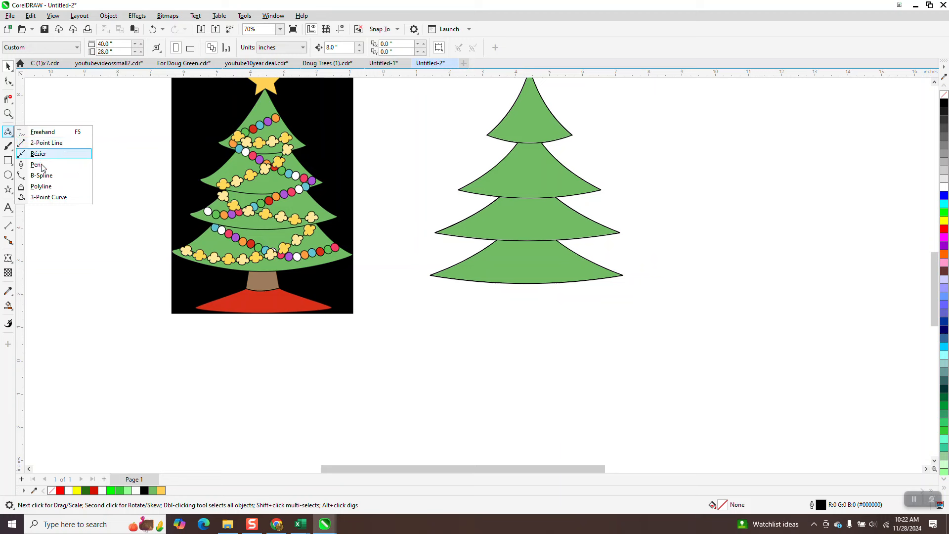
click(45, 198)
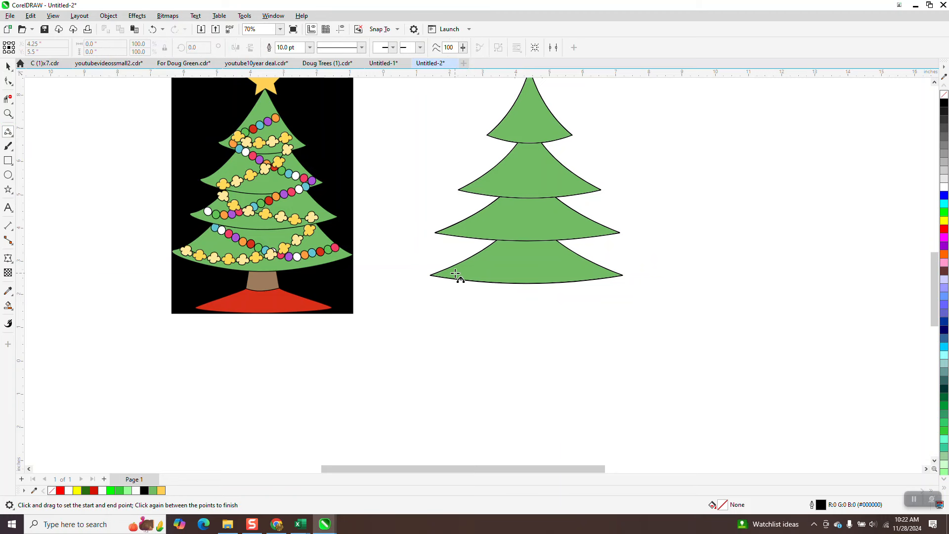
drag(446, 271, 575, 253)
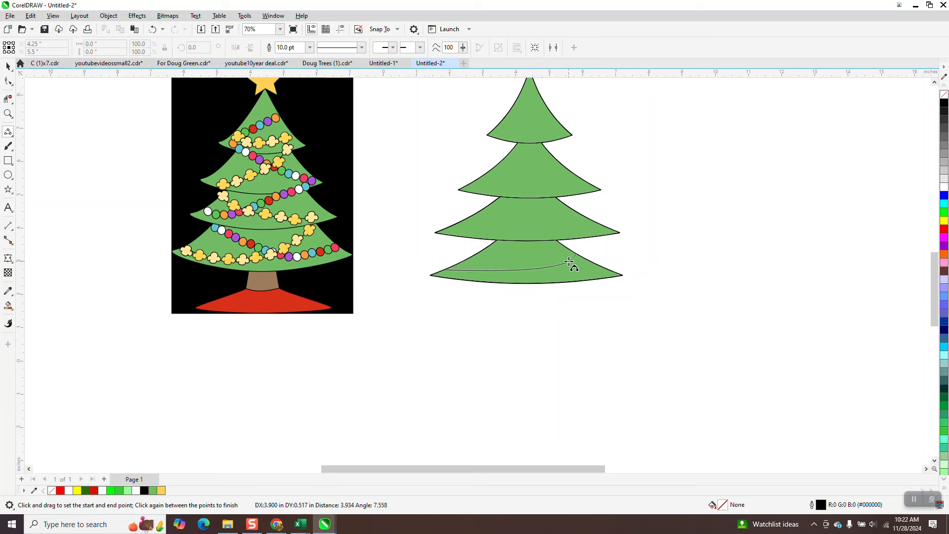
click(566, 262)
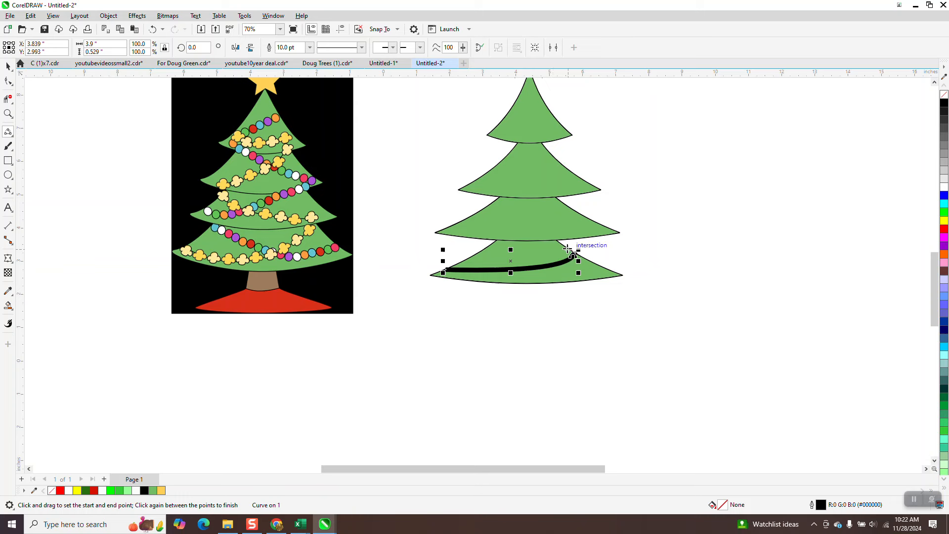
- Draw a three-point garland curve across each of the three upper tiers, alternating the direction in which they bend upward
drag(581, 232, 485, 208)
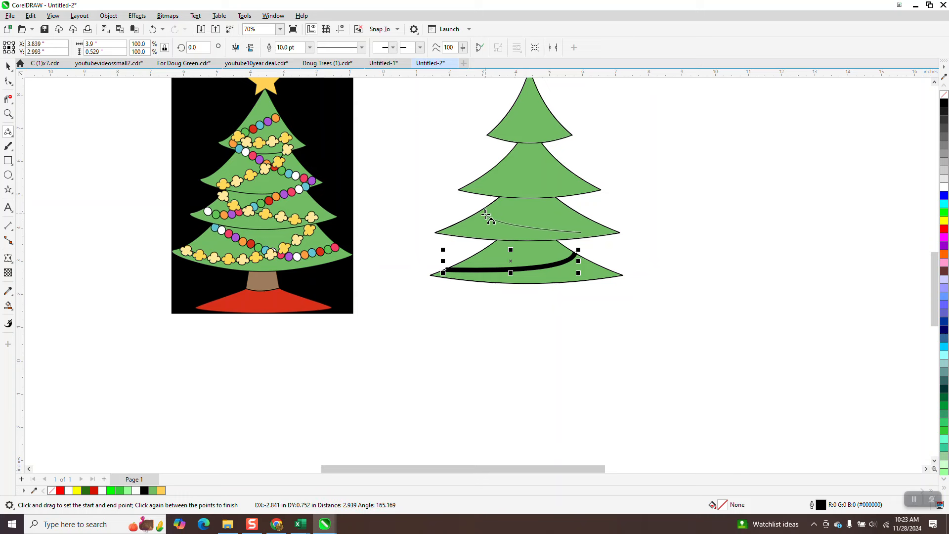
click(487, 221)
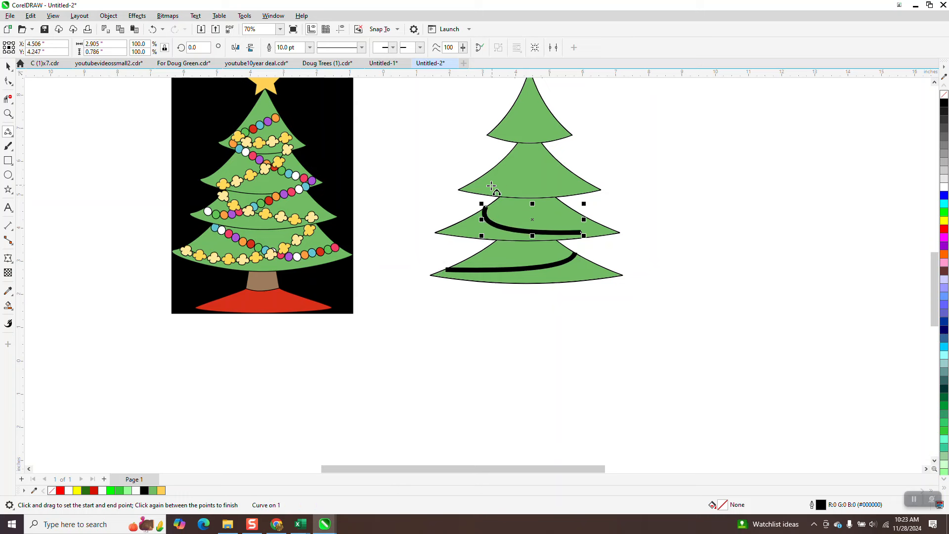
drag(487, 188, 553, 169)
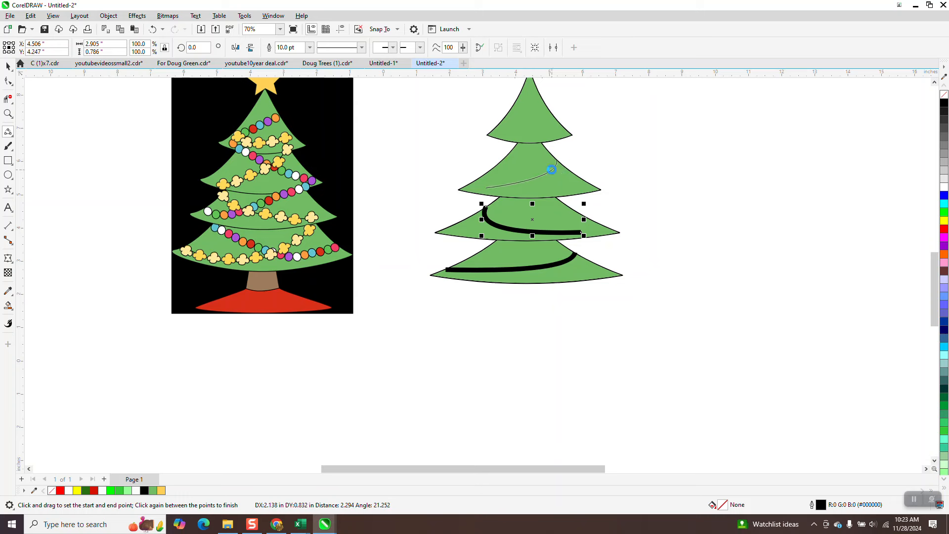
click(551, 167)
drag(555, 135, 509, 122)
click(520, 131)
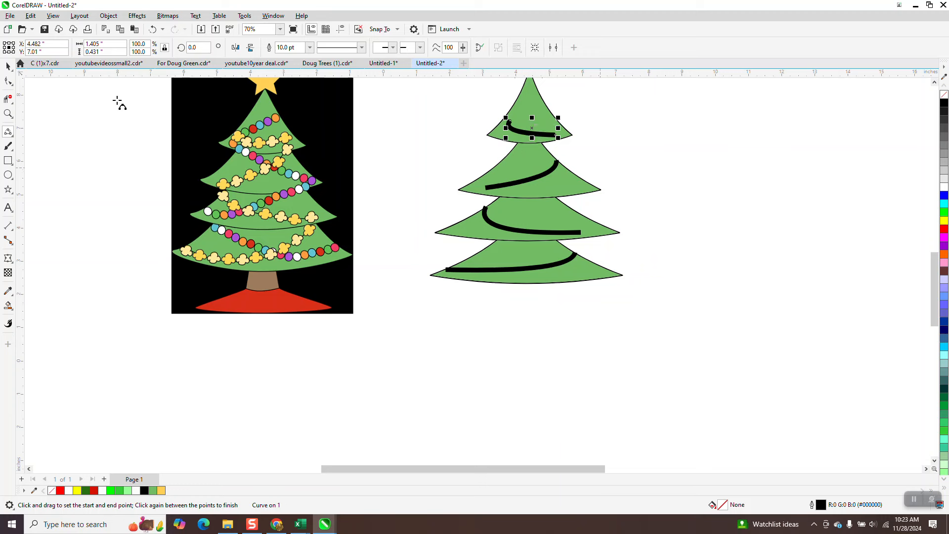
- Select the four garland curves together and set their outline width to 3 pt
click(7, 83)
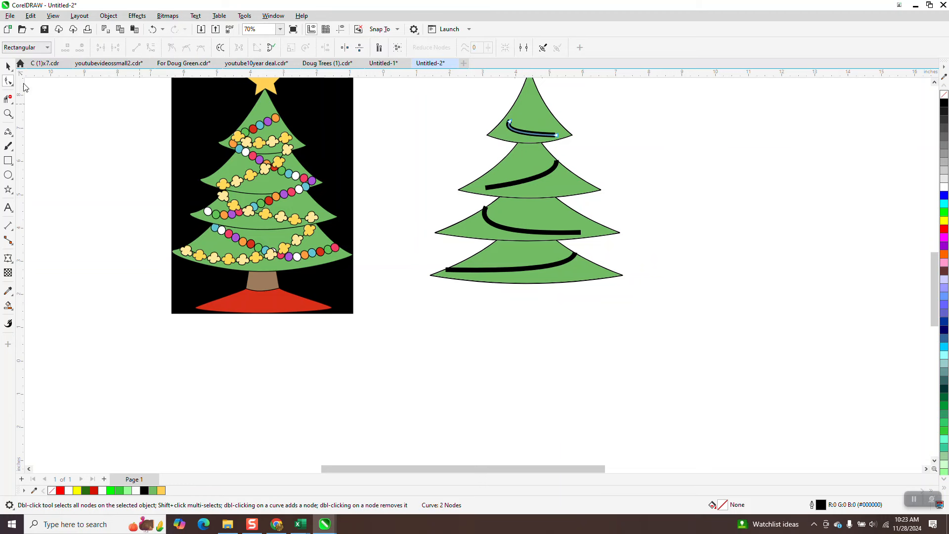
click(8, 67)
drag(404, 114, 453, 192)
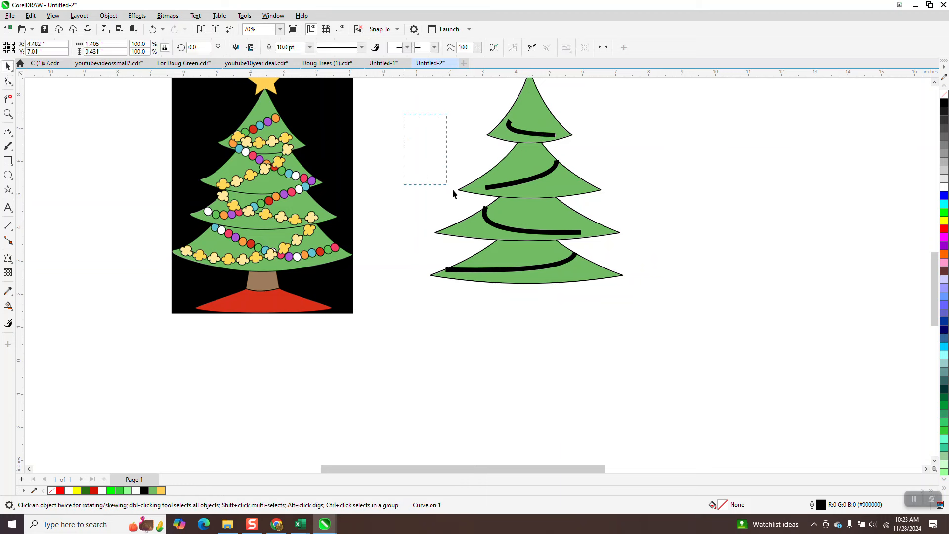
drag(595, 280, 596, 281)
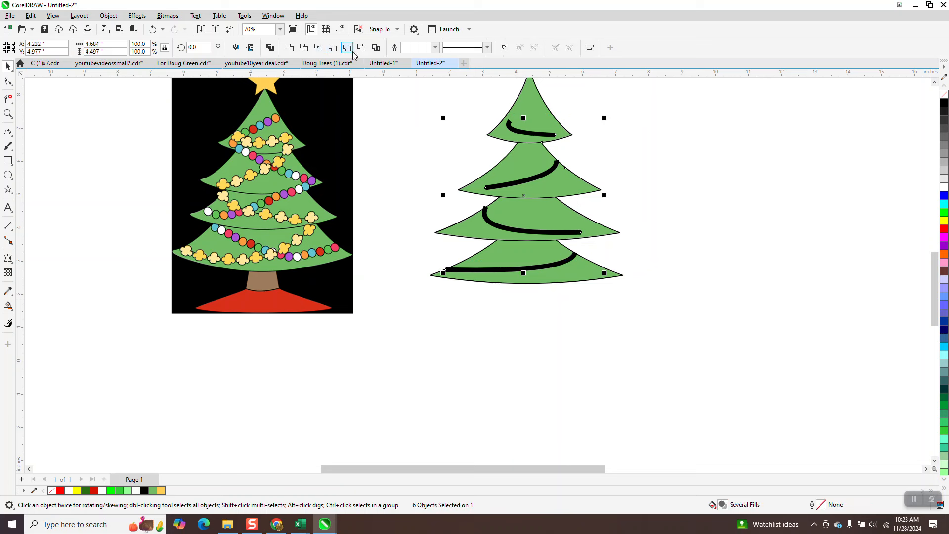
click(435, 47)
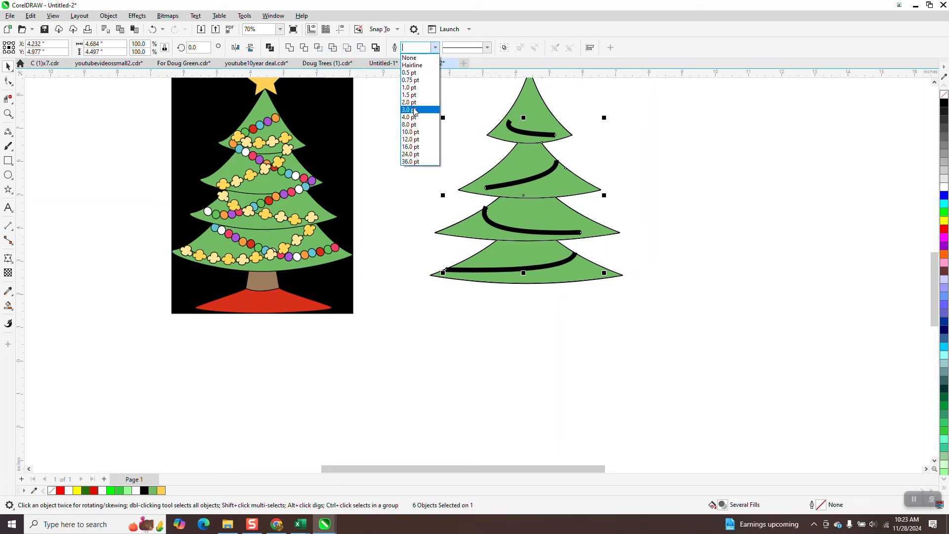
click(414, 111)
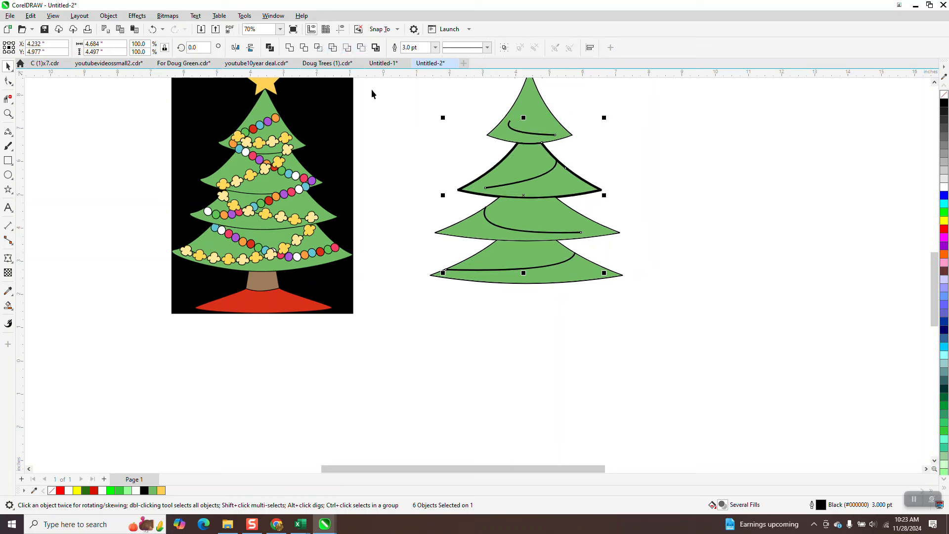
- Set the outline width of the second tier from the top to 1 pt
click(571, 173)
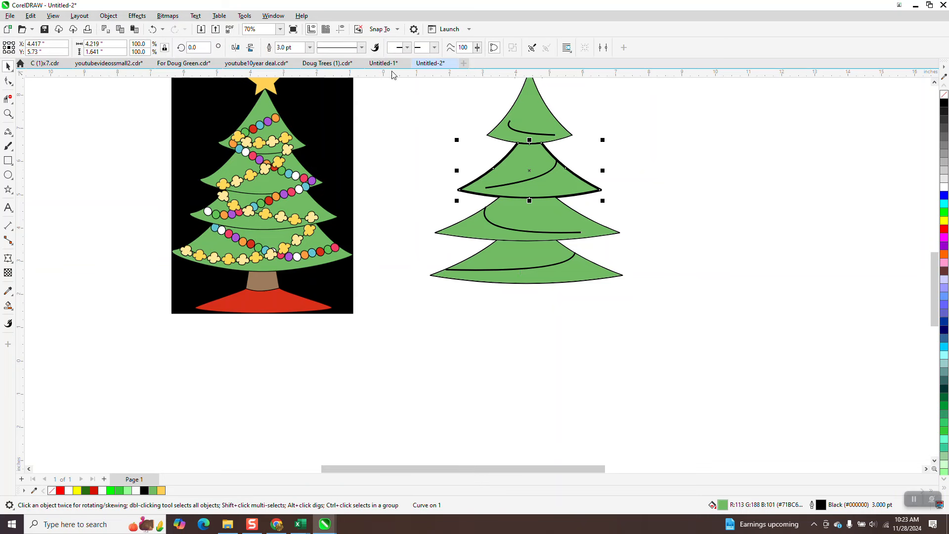
click(311, 47)
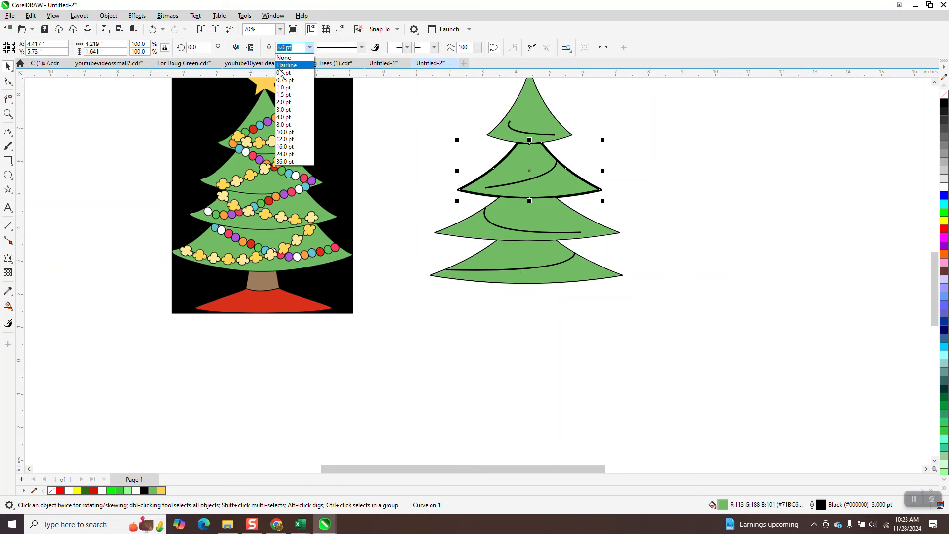
click(283, 87)
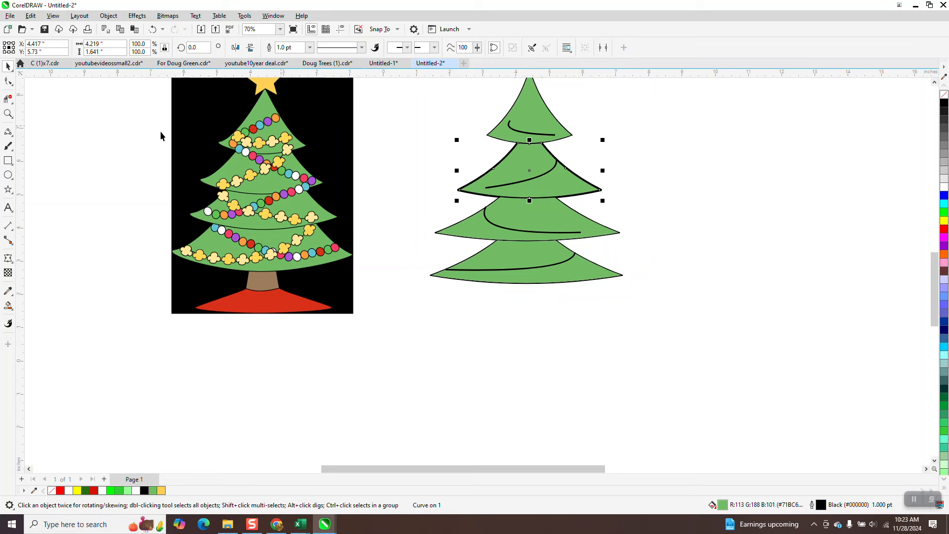
- Try to draw a freehand garland curve across the top tier
click(11, 134)
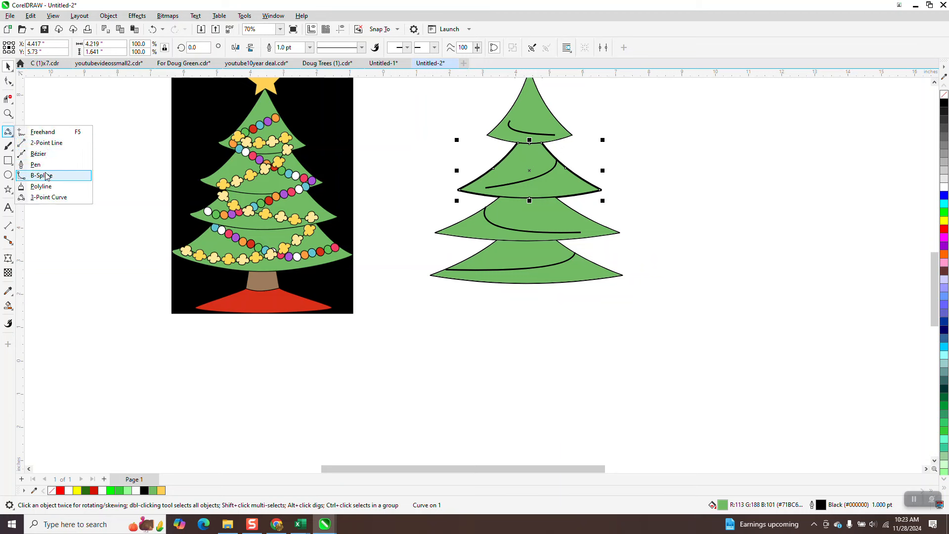
click(50, 132)
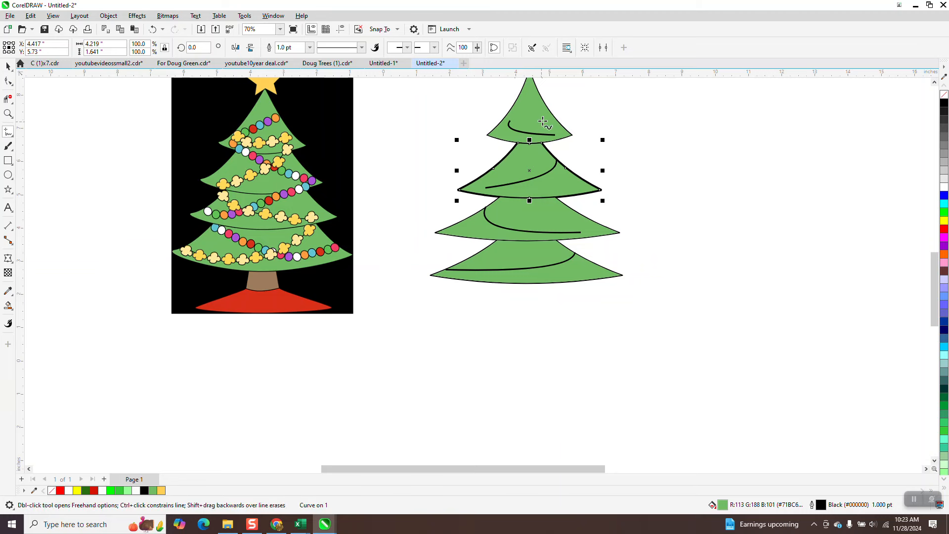
drag(549, 108, 504, 137)
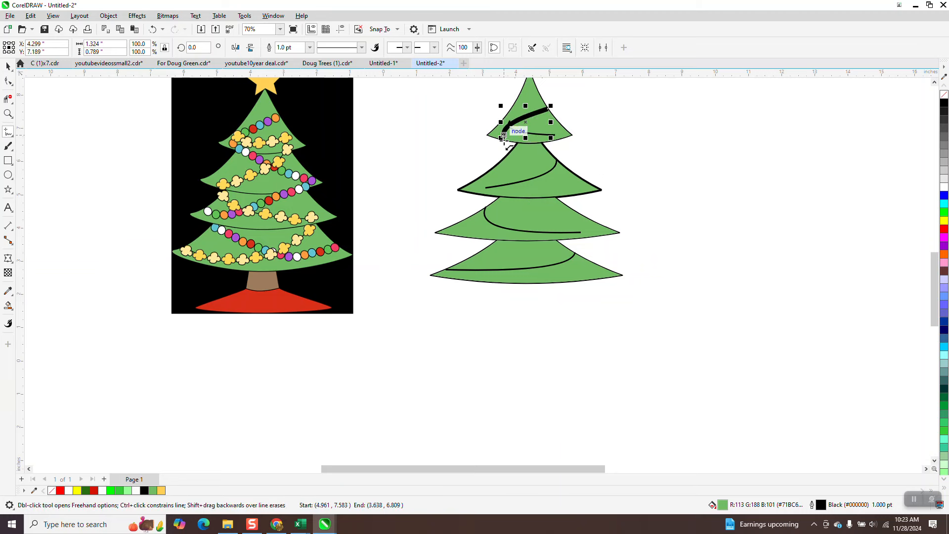
click(8, 66)
click(40, 80)
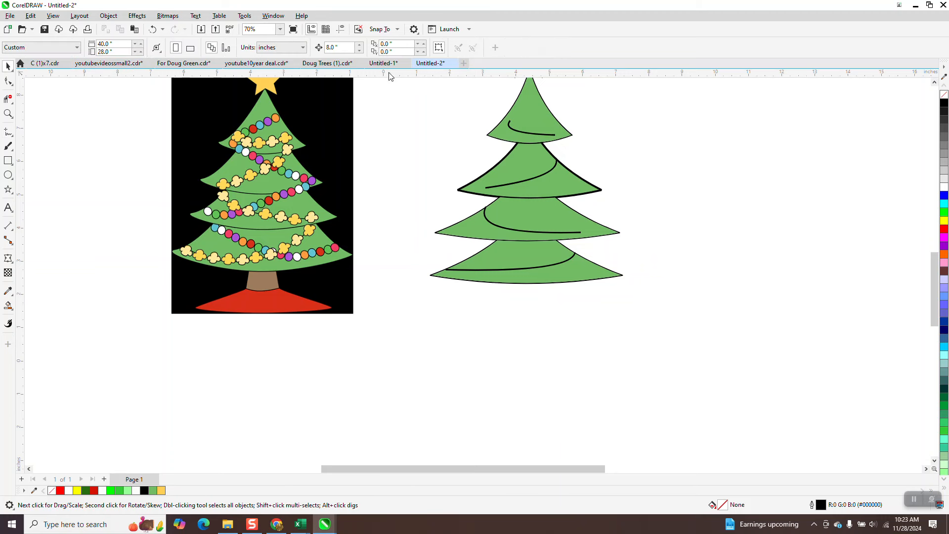
- Set the default outline width for new graphic objects to 2 pt
key(F12)
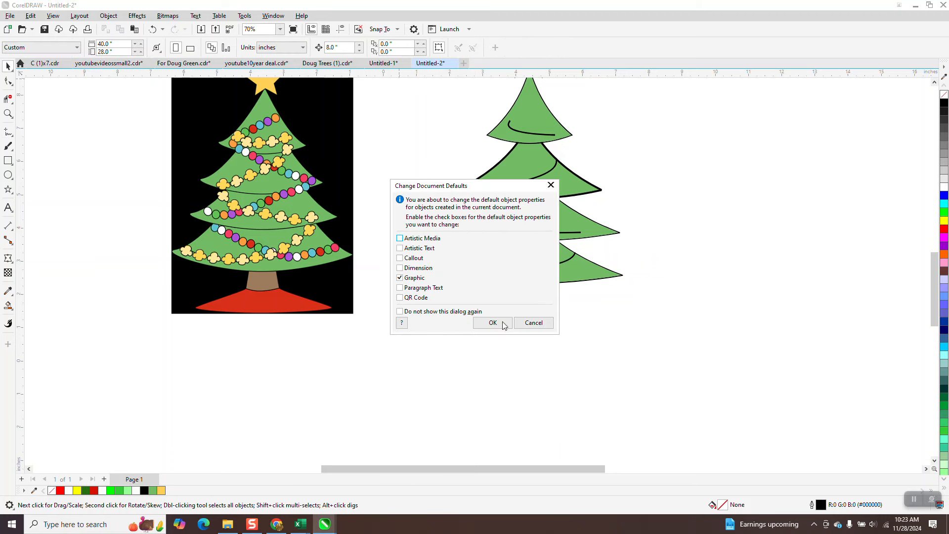
click(493, 322)
click(413, 198)
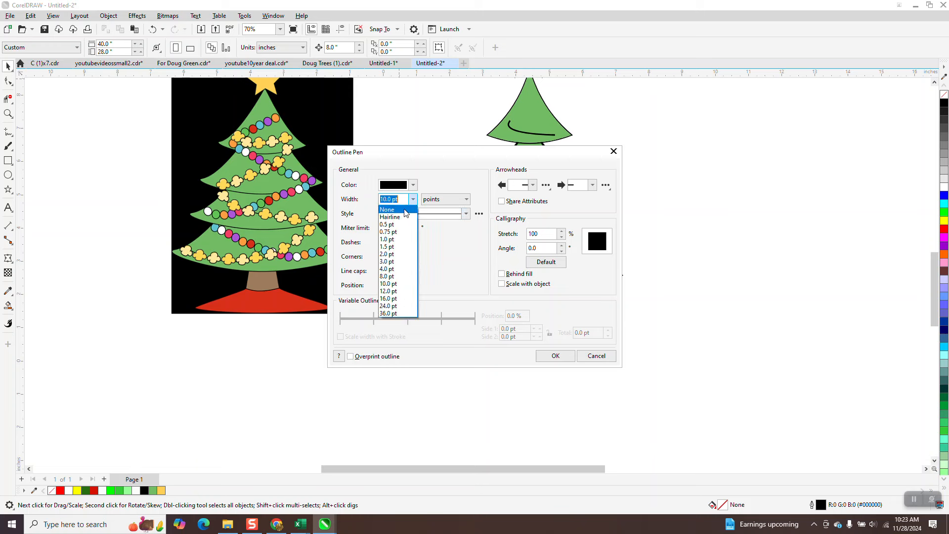
click(391, 254)
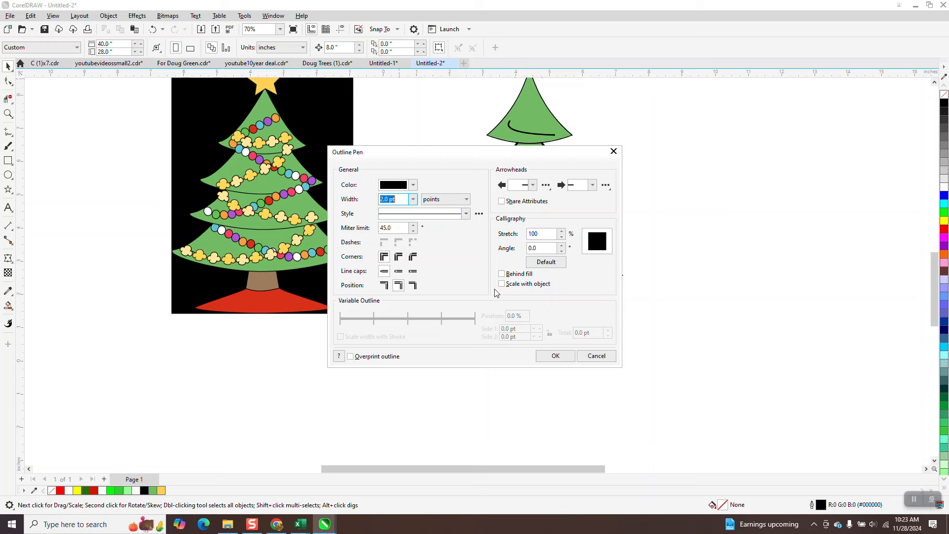
click(555, 355)
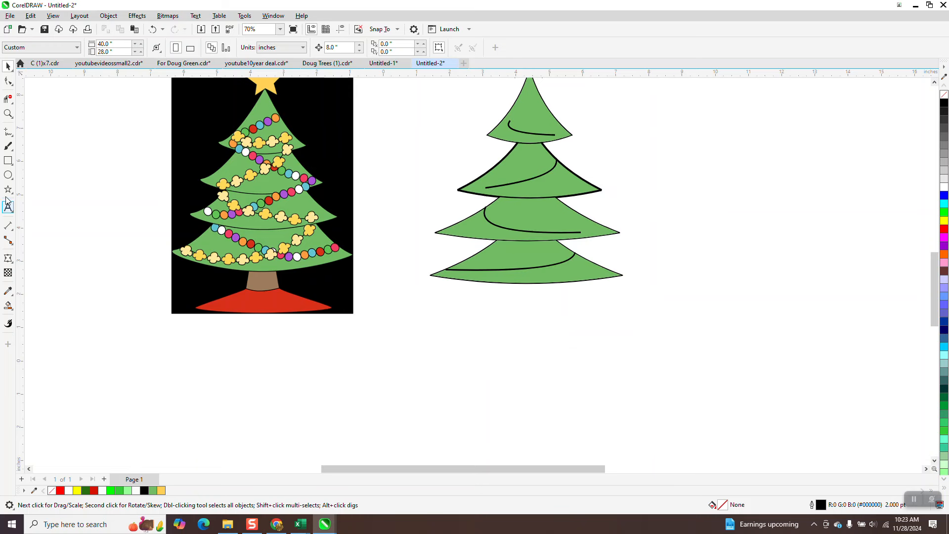
- Draw a freehand curve across each of the four tiers, crossing its existing garland, from about 1.5 inches wide at the top to 3.2 inches on the lowest
click(8, 131)
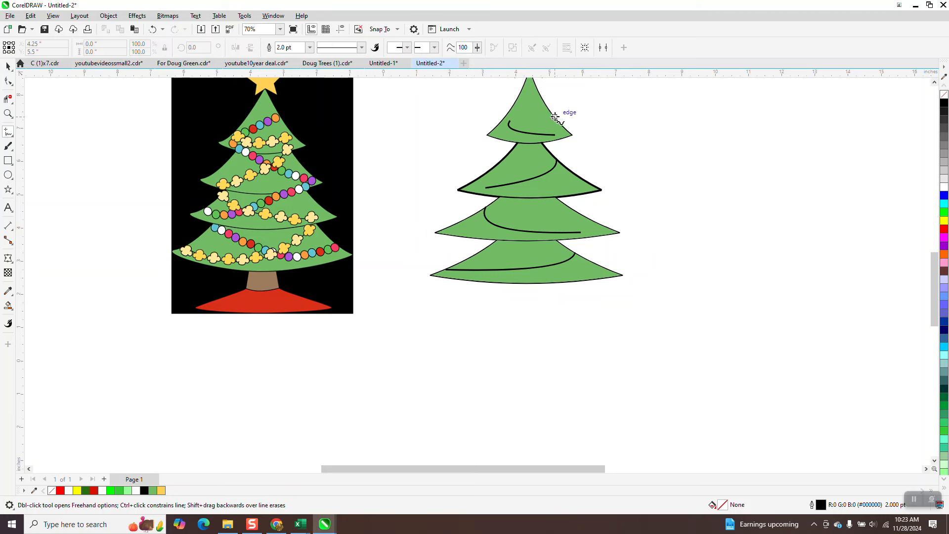
drag(550, 112, 509, 136)
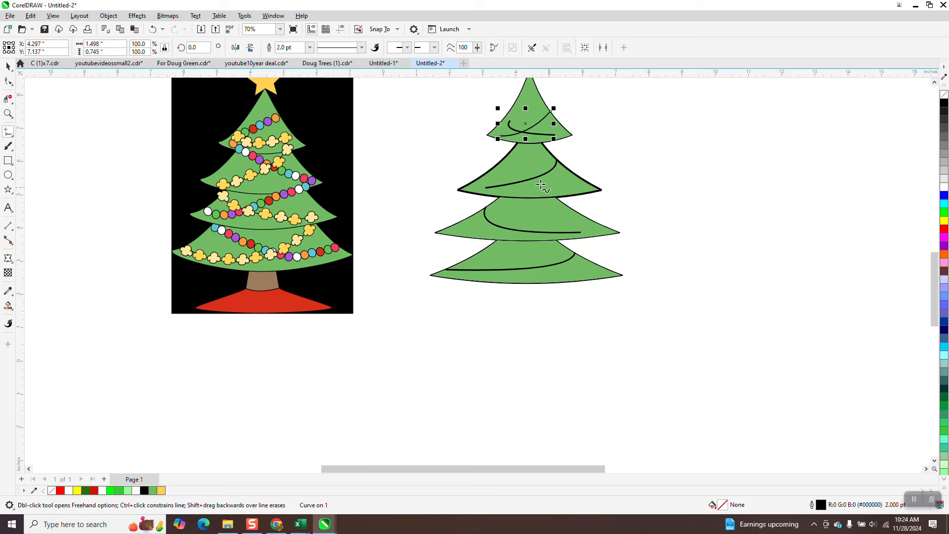
mouse_move(507, 157)
mouse_down()
mouse_move(554, 189)
mouse_move(577, 192)
mouse_move(549, 223)
mouse_move(501, 240)
mouse_move(484, 234)
mouse_up()
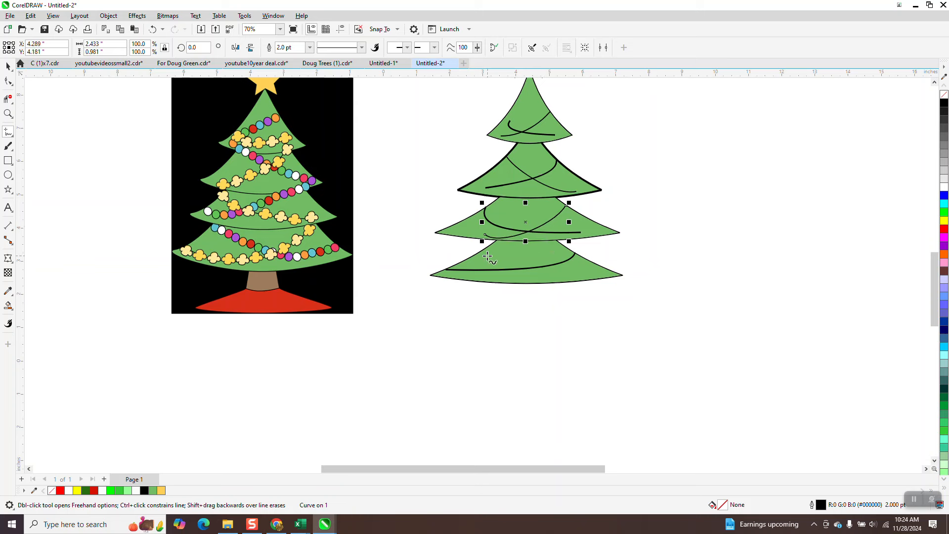
mouse_move(483, 250)
mouse_down()
mouse_move(509, 274)
mouse_move(589, 273)
mouse_up()
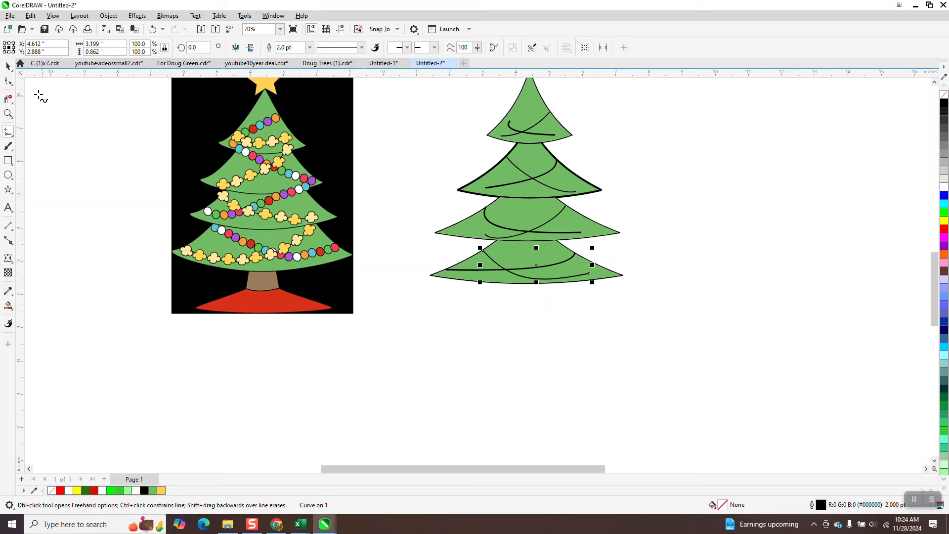
click(8, 66)
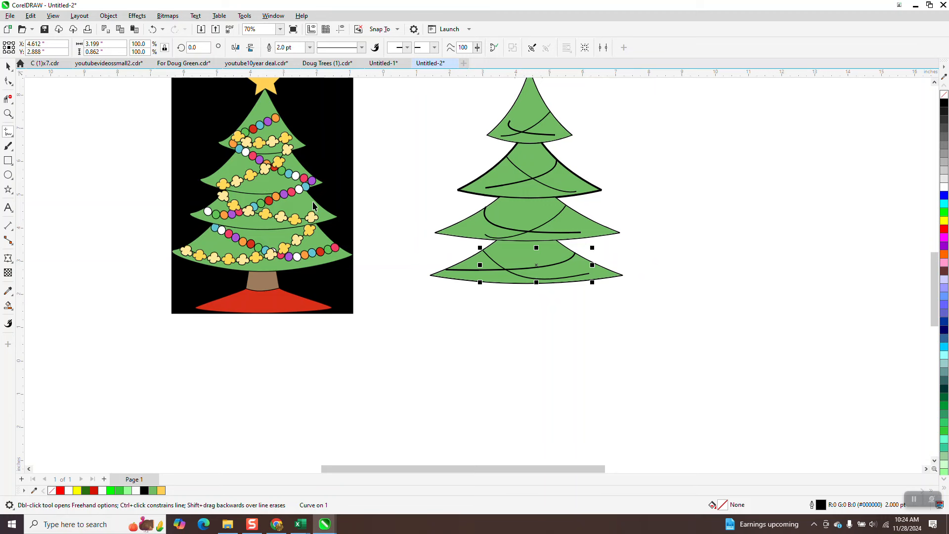
click(448, 341)
- Move the four green tier fills 8 inches to the right, off the garland curves
click(533, 111)
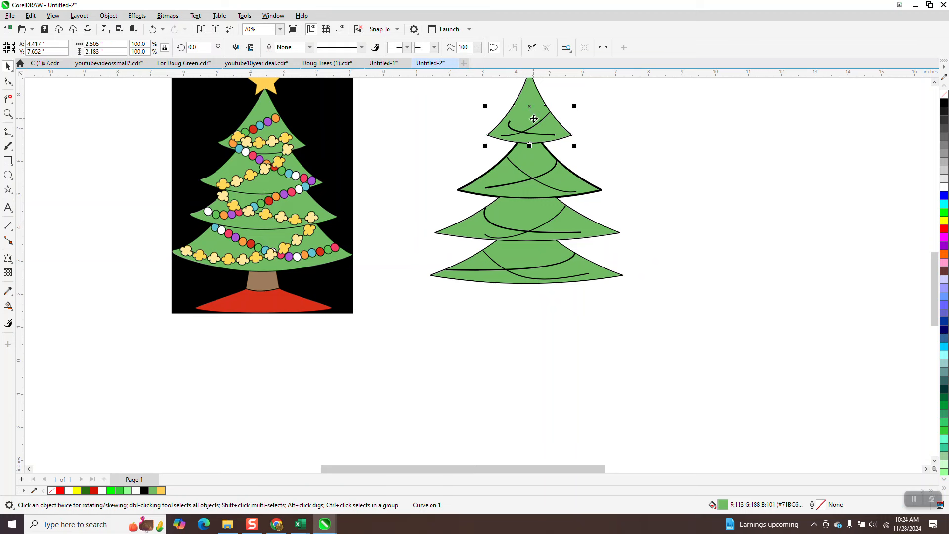
key(shift+Right)
click(562, 181)
key(shift+Right)
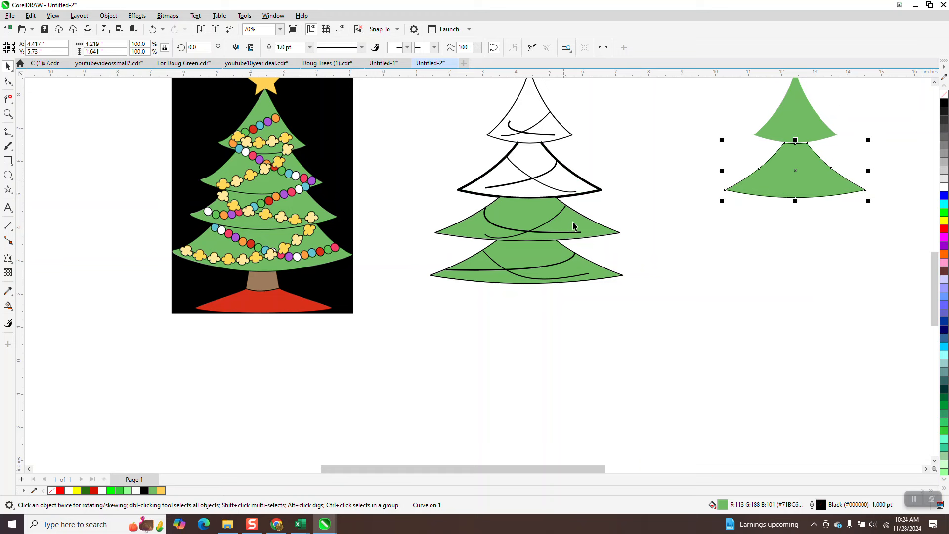
click(576, 228)
key(shift+Right)
click(587, 268)
key(shift+Right)
- Move the four black tier outline shapes 8 inches to the right, back around the green fills
click(600, 189)
key(shift+Right)
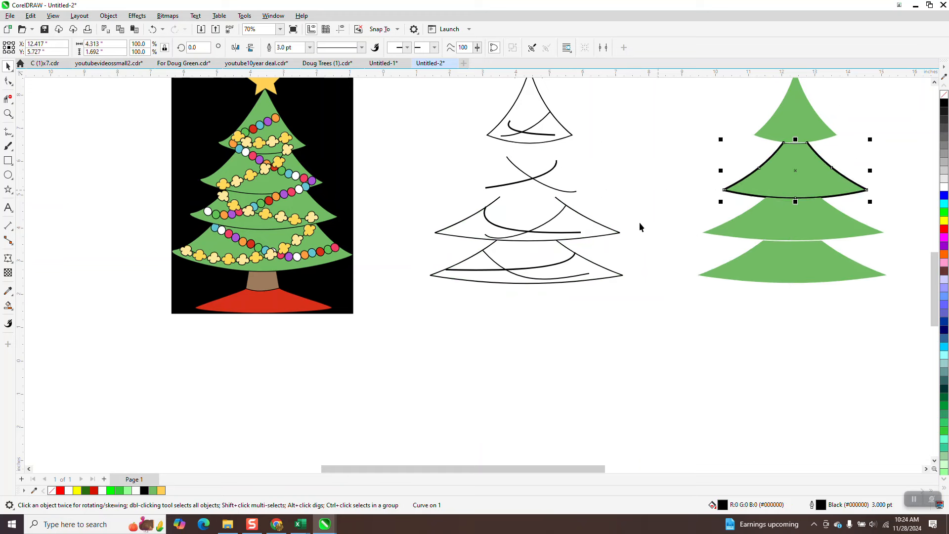
click(617, 234)
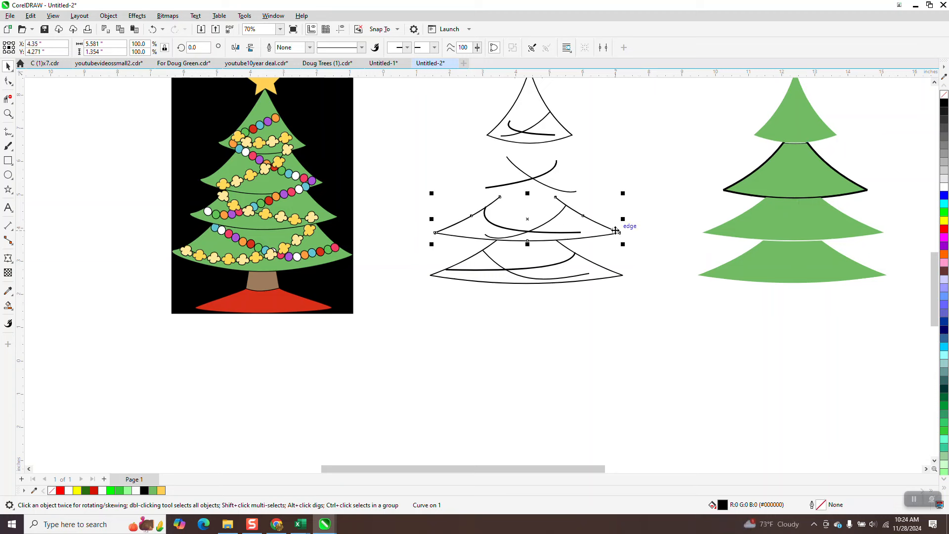
key(shift+Right)
click(619, 275)
key(shift+Right)
click(559, 143)
key(shift+Right)
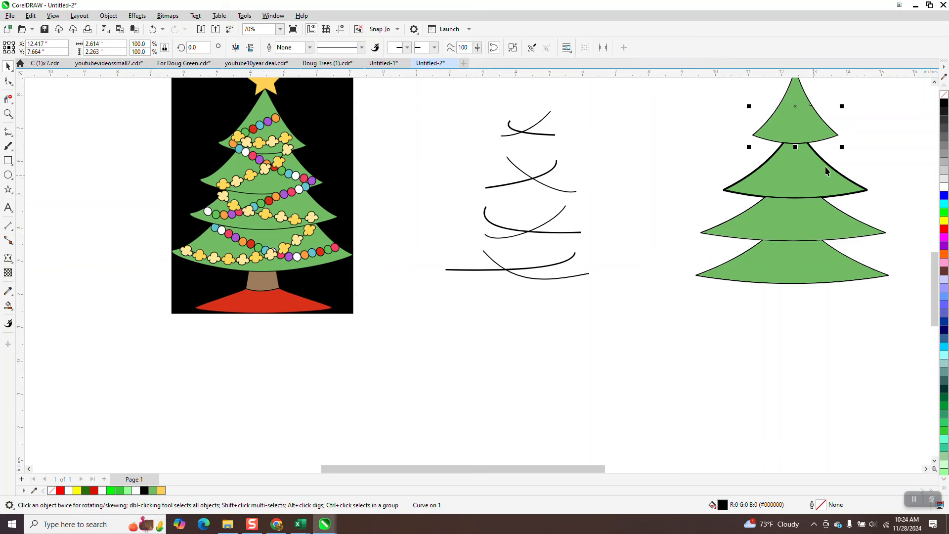
- Set the outline width of the second green tier from the top to 0.75 pt
click(825, 166)
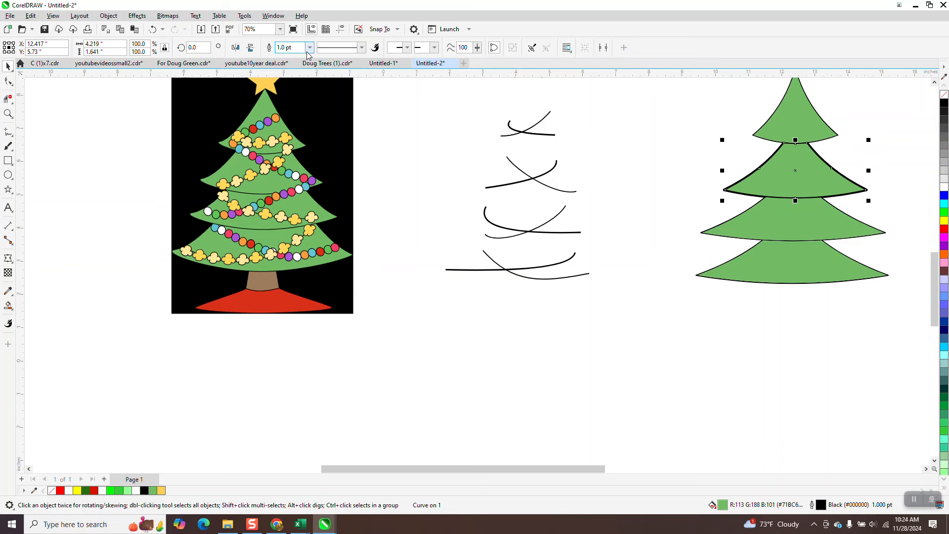
click(283, 47)
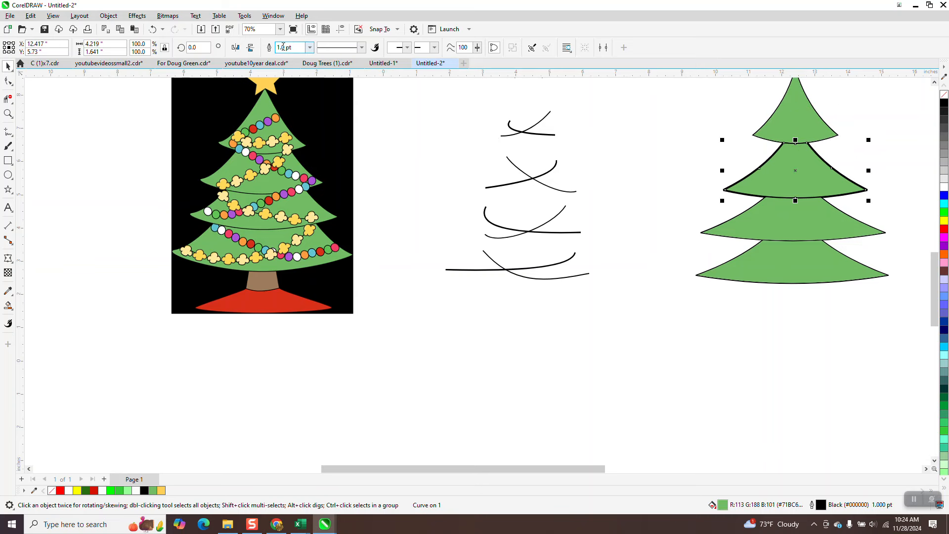
click(309, 48)
click(286, 79)
click(138, 17)
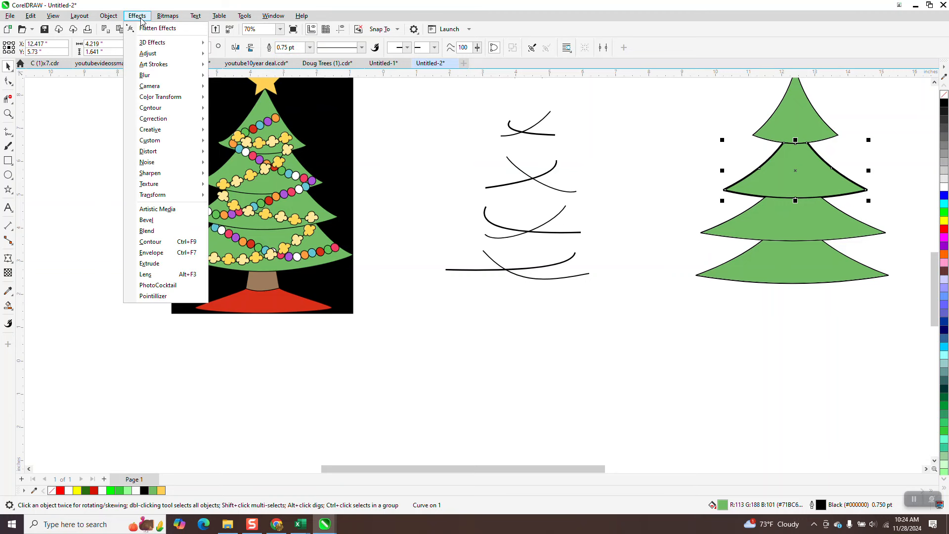
key(Escape)
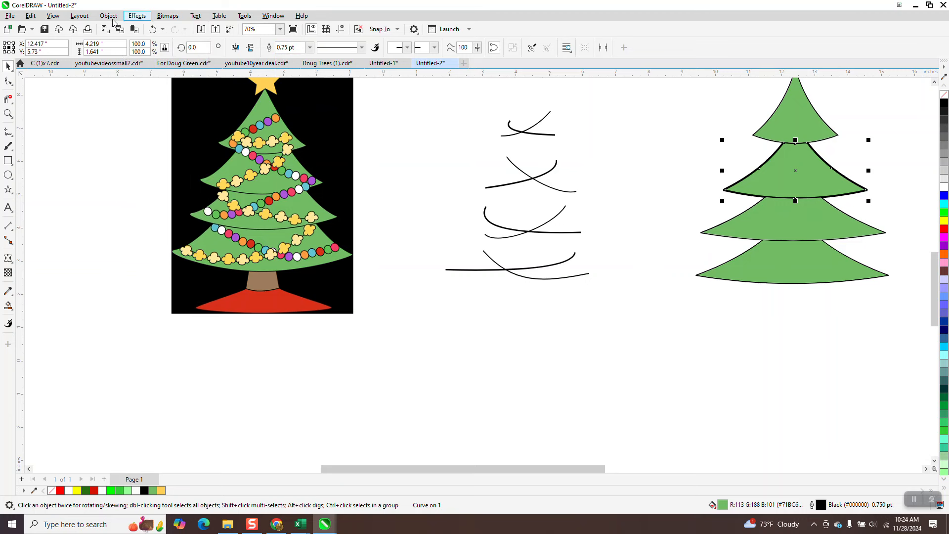
click(113, 20)
click(163, 298)
click(640, 304)
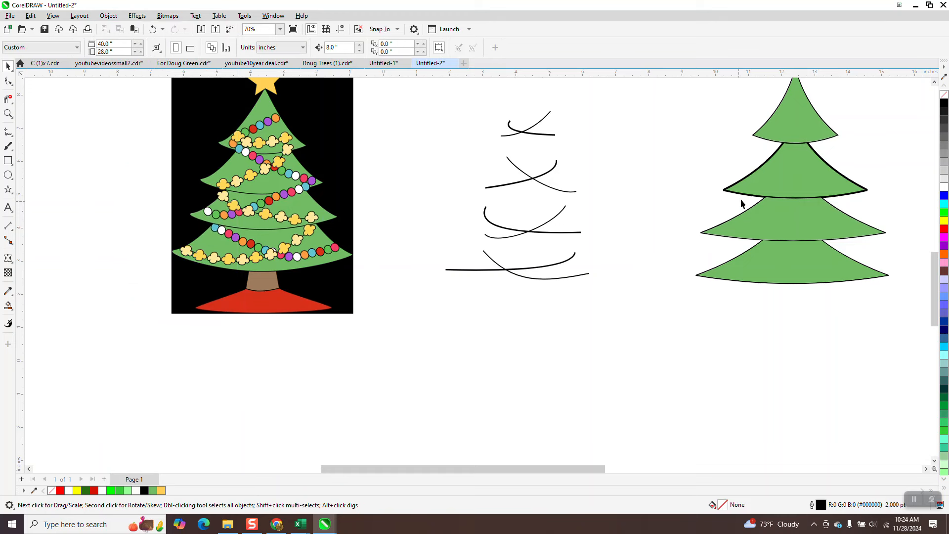
- Select the eight garland curves together and set their outline width to 1.5 pt, keeping them in place
drag(556, 281, 628, 315)
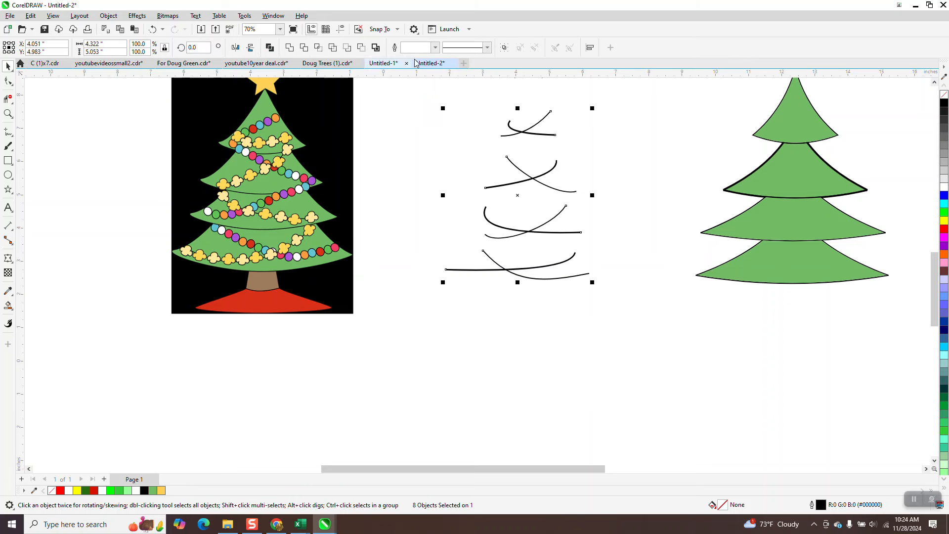
click(435, 47)
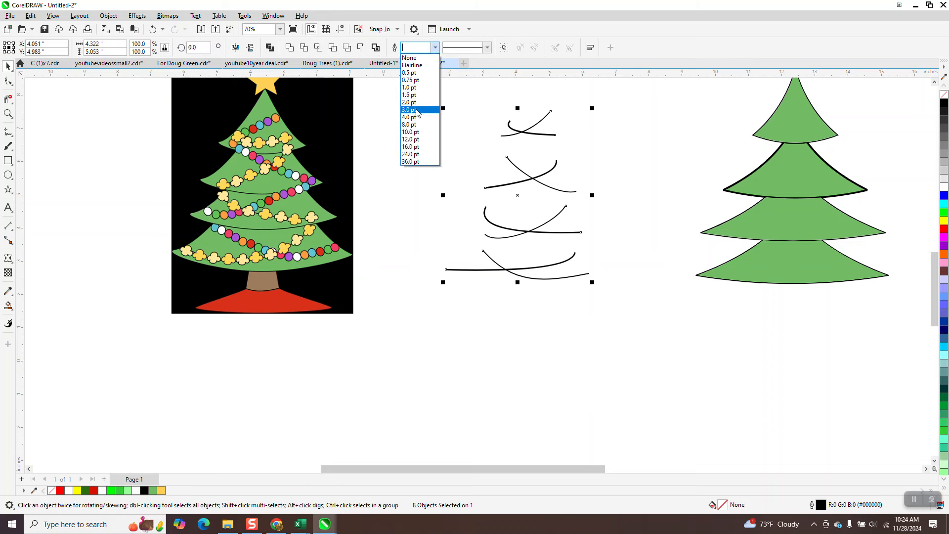
click(417, 96)
click(435, 146)
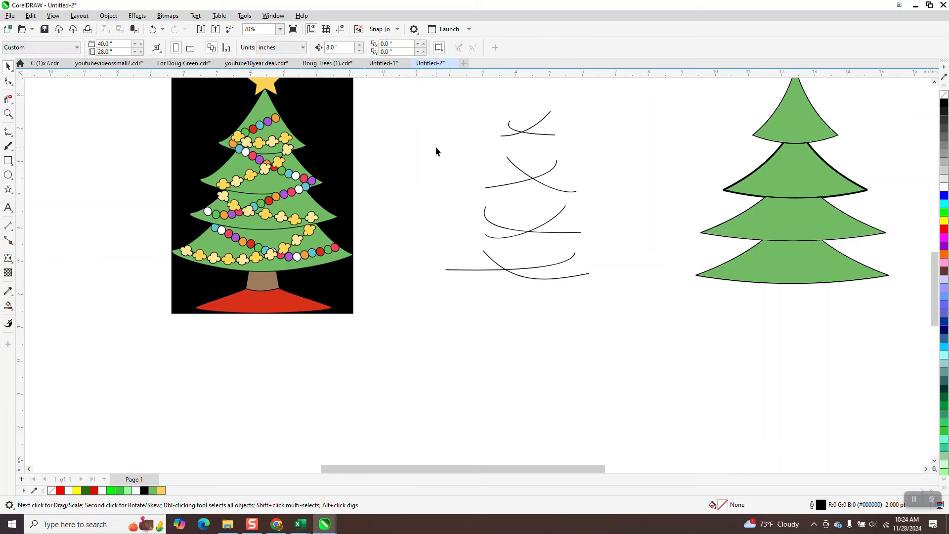
click(545, 138)
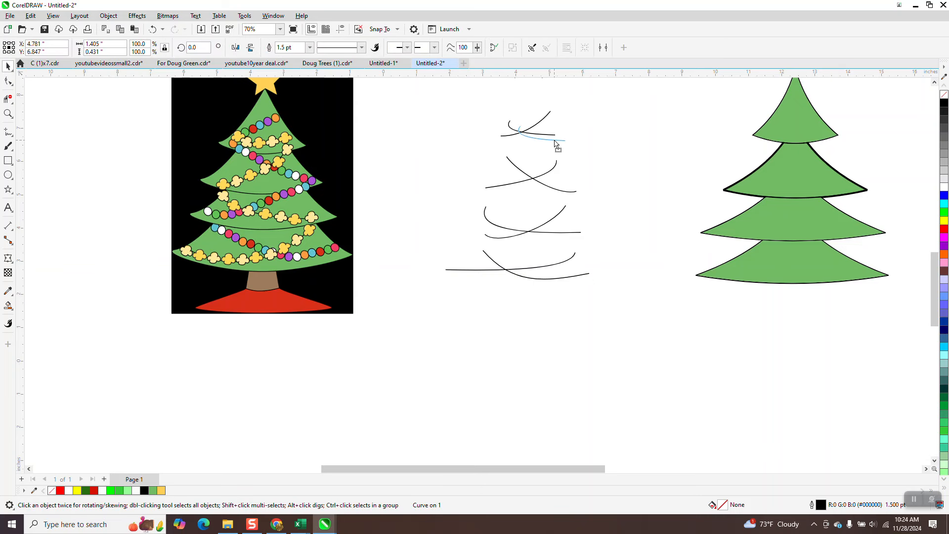
click(152, 29)
- Draw a small circle about 0.18 inches in diameter between the reference tree and the garland curves
click(8, 174)
mouse_move(526, 170)
mouse_down()
mouse_move(542, 186)
mouse_move(537, 175)
mouse_up()
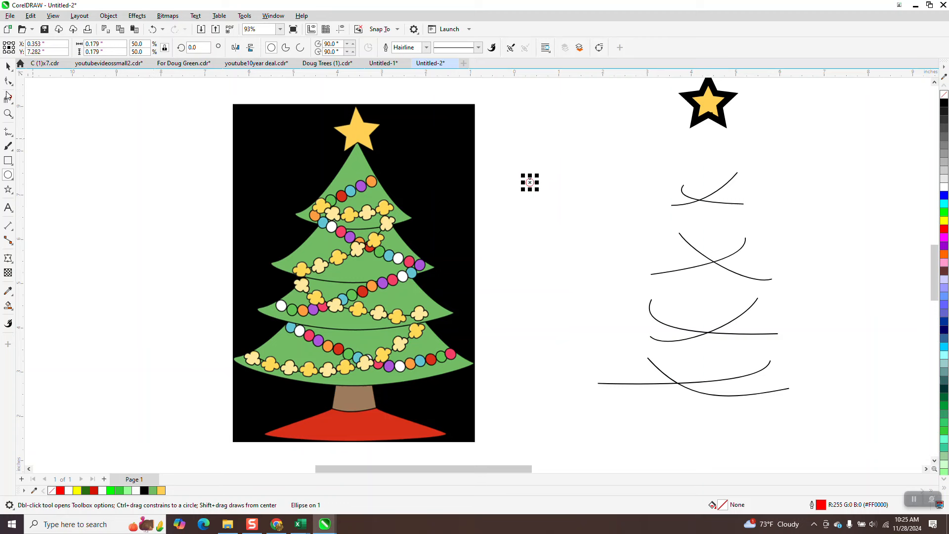
click(8, 68)
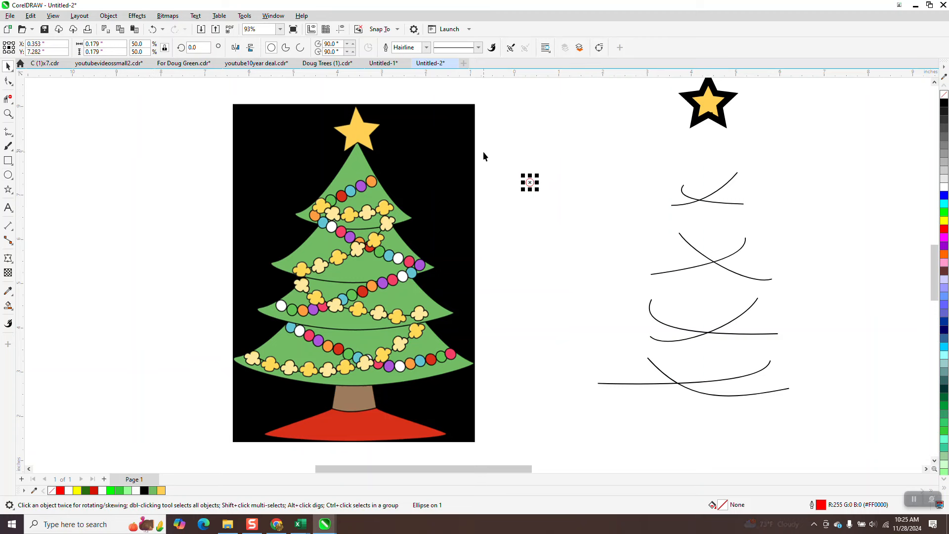
- Duplicate the small circle into four separate pairs, eight circles in all, between the reference tree and the garland curves
drag(529, 182, 592, 193)
drag(704, 200, 693, 206)
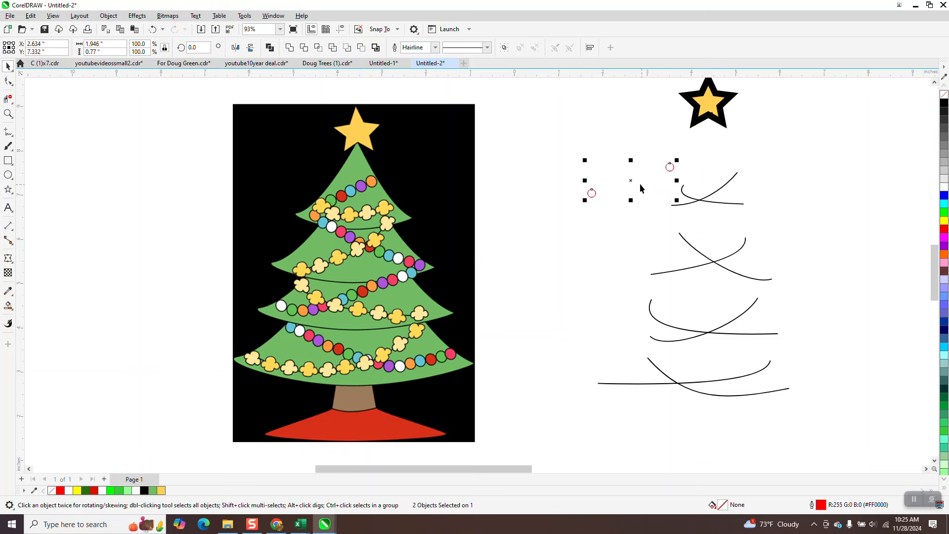
drag(640, 188, 589, 278)
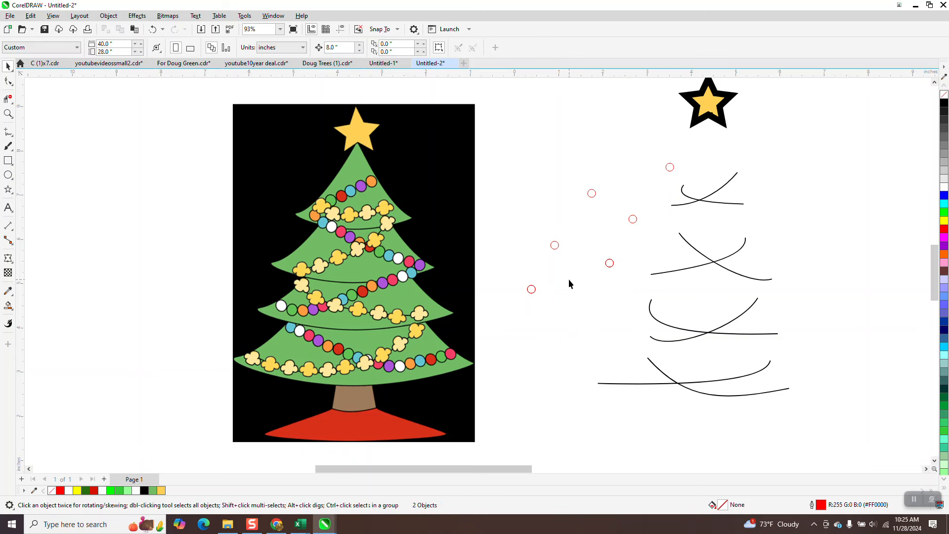
drag(531, 292, 522, 326)
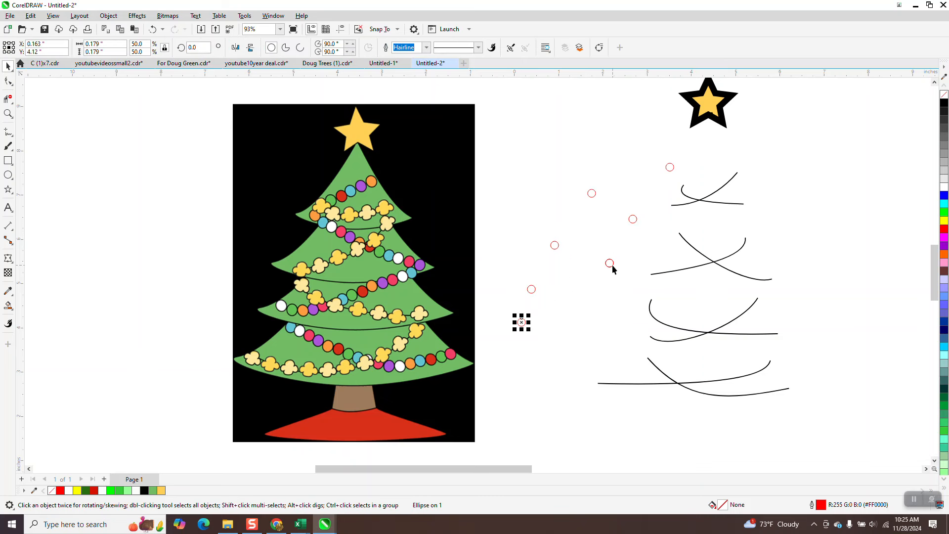
drag(611, 269, 589, 348)
- Blend the uppermost pair of circles with 6 intermediate steps
drag(665, 200, 685, 208)
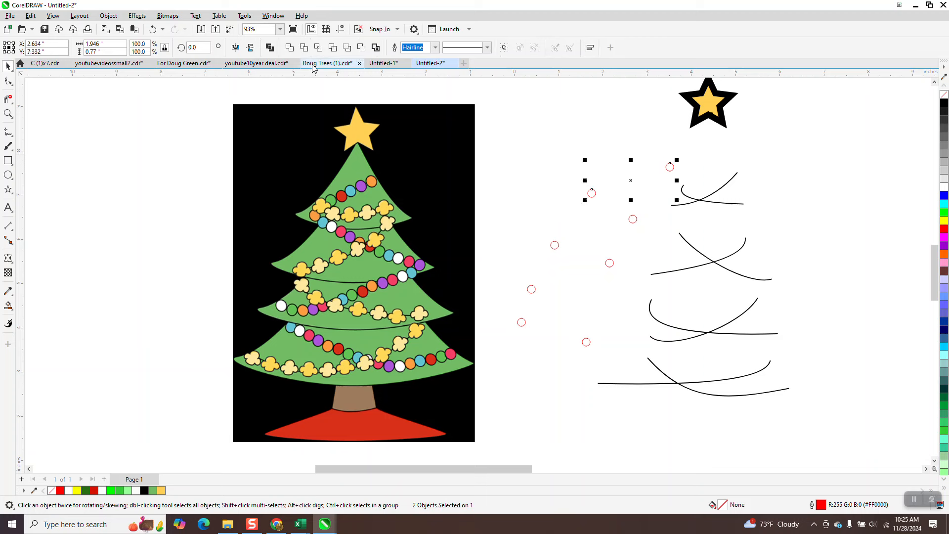
click(148, 17)
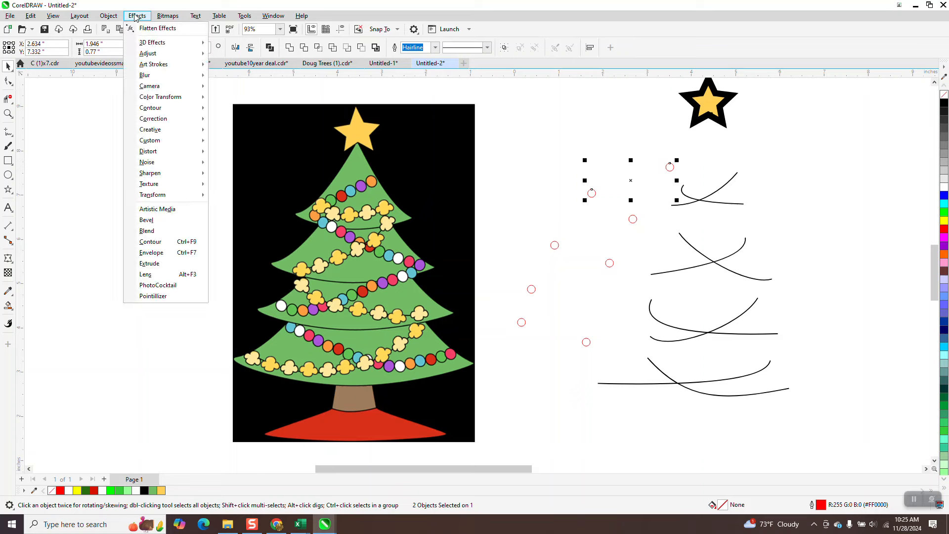
click(147, 231)
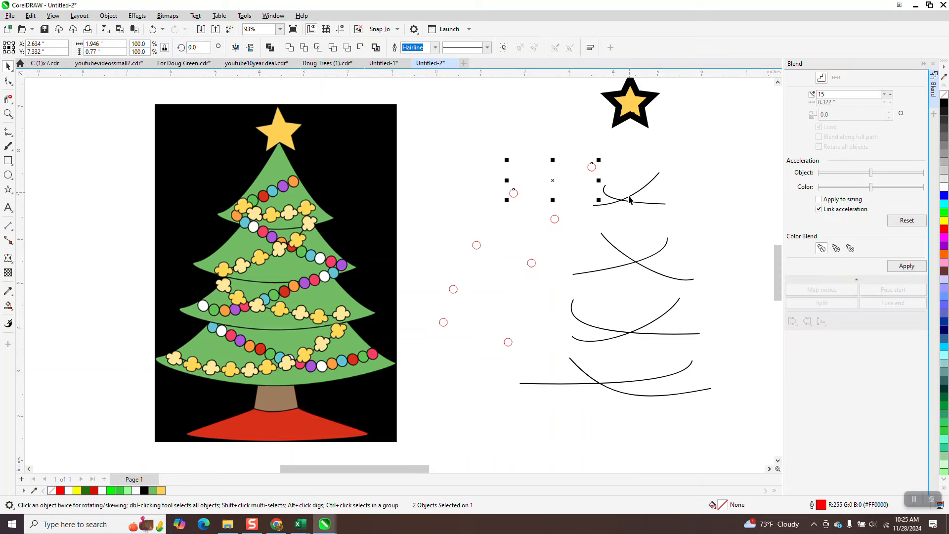
double_click(818, 94)
text(3)
click(906, 266)
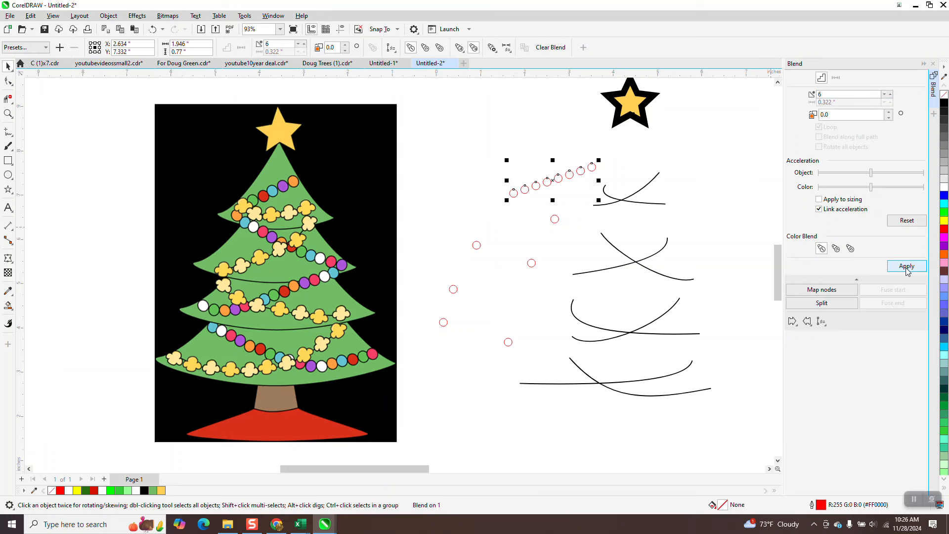
- Attach the 6-step bead blend to the rising curve of the top garland and spread it along the full path
click(823, 324)
click(841, 335)
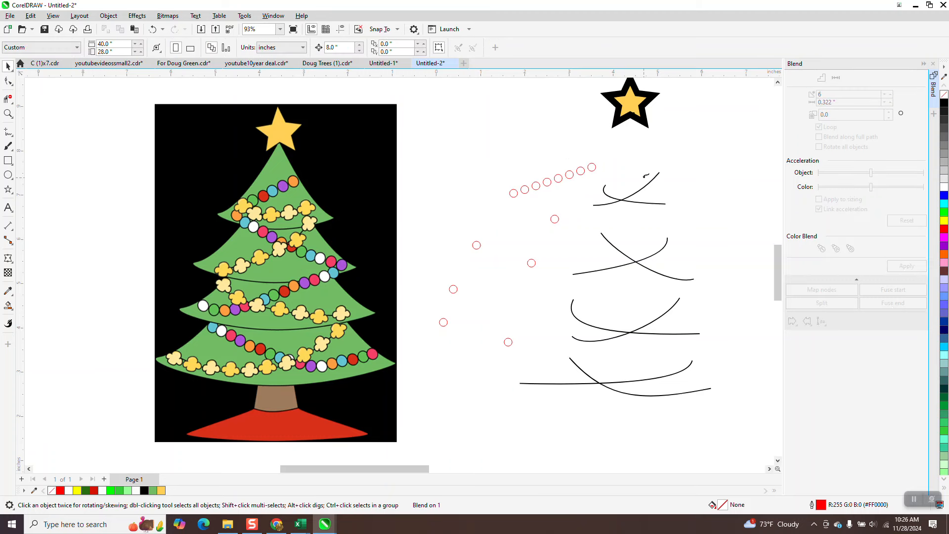
click(656, 178)
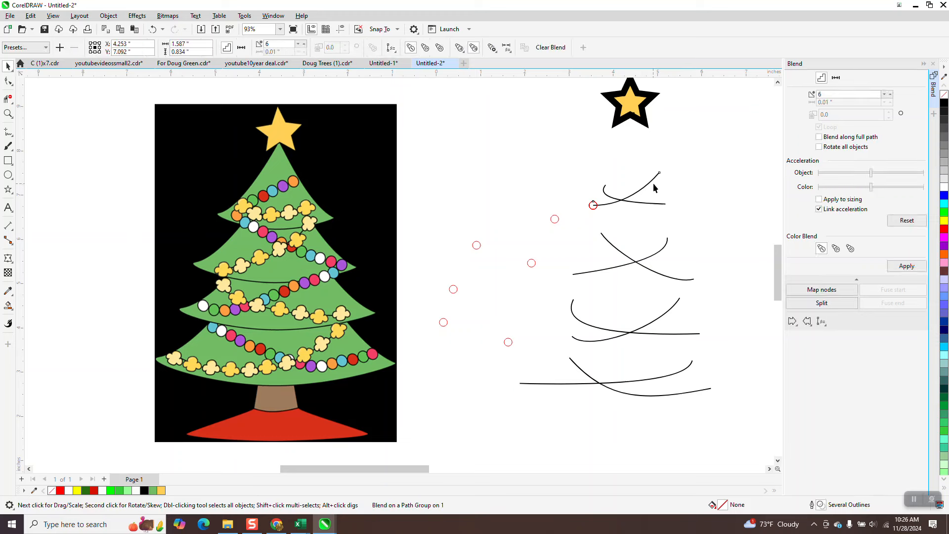
click(819, 137)
click(907, 266)
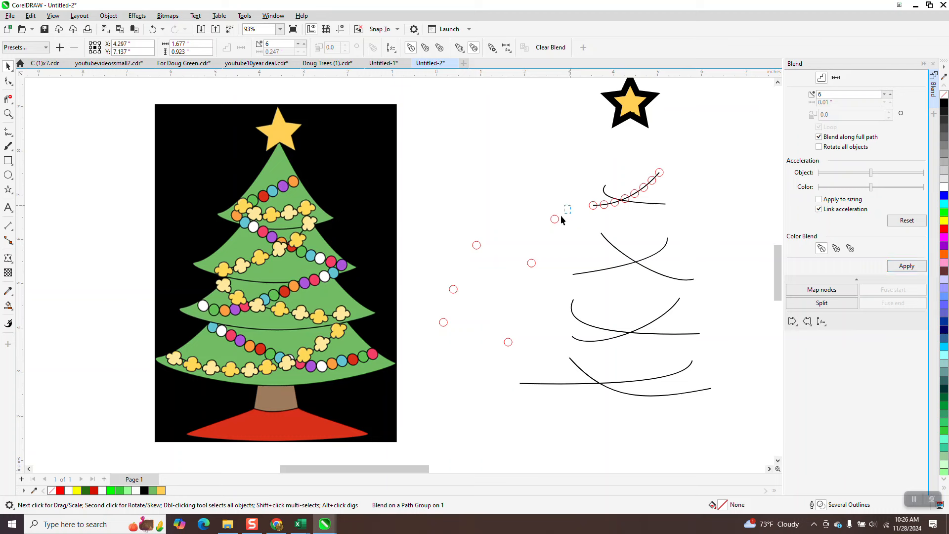
- Blend the next pair of circles with 8 steps and spread it along the full descending curve of the second garland
drag(474, 248, 472, 248)
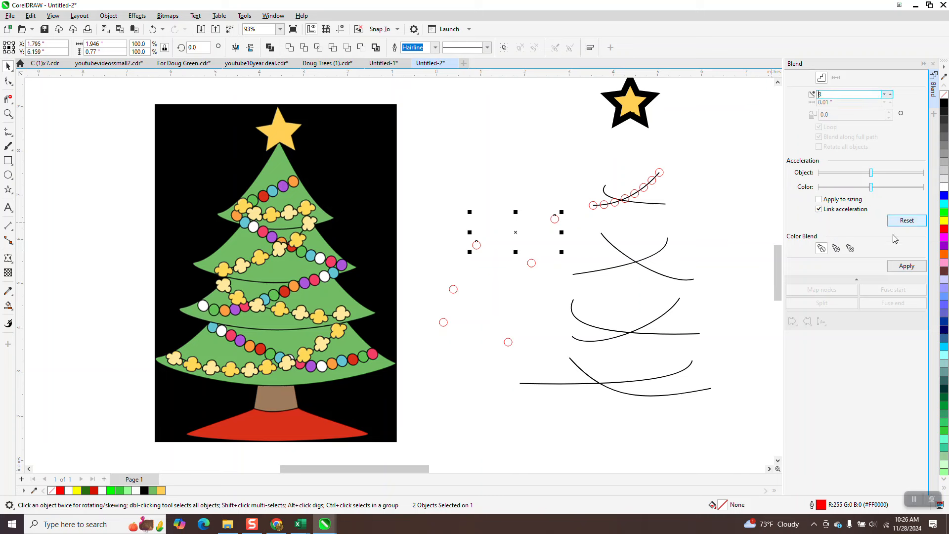
click(894, 268)
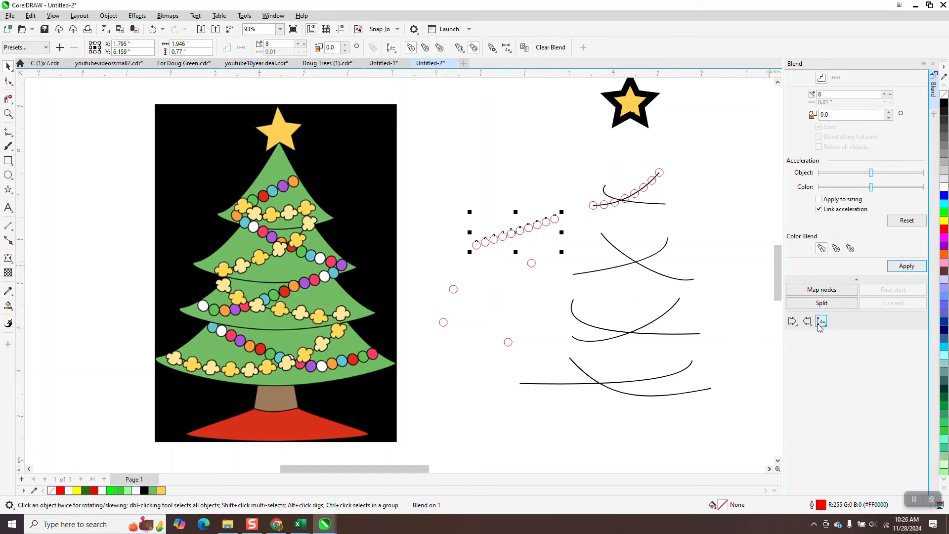
click(704, 309)
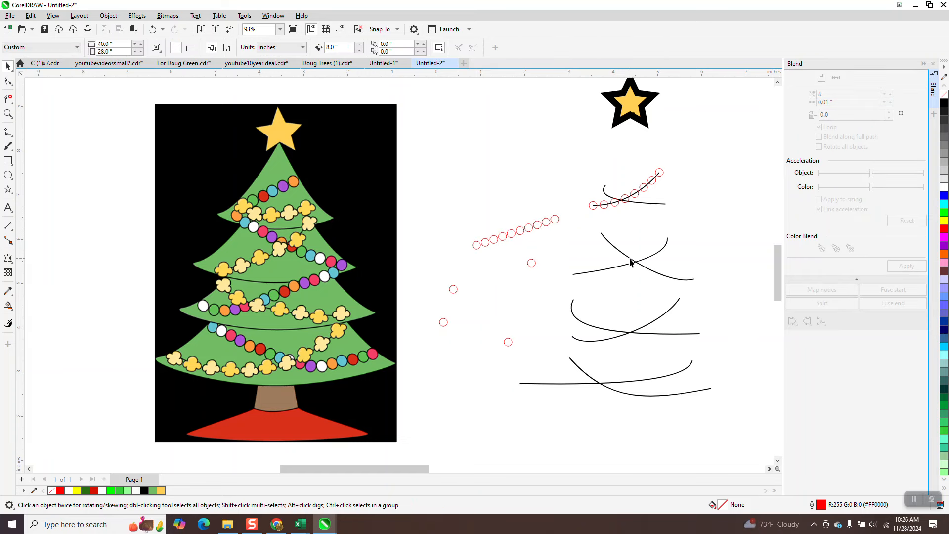
click(631, 258)
click(818, 137)
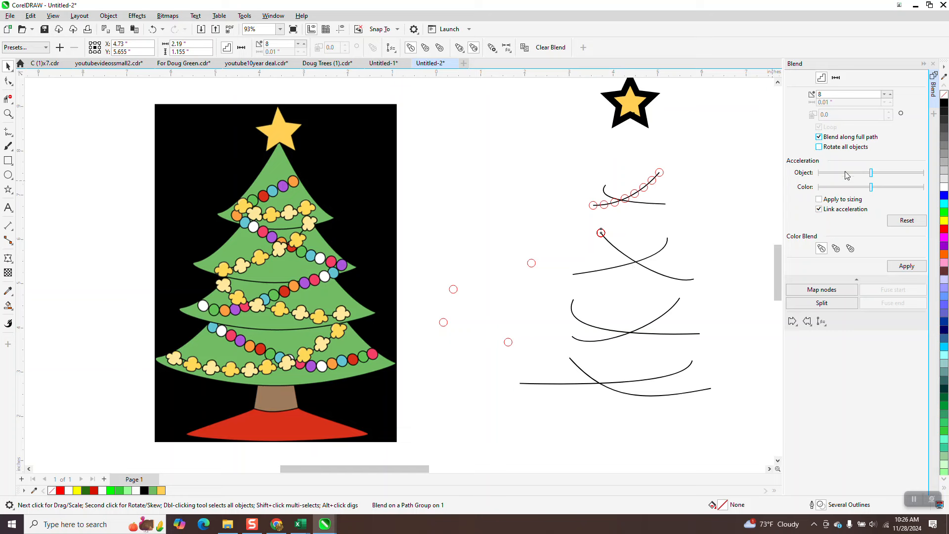
click(906, 266)
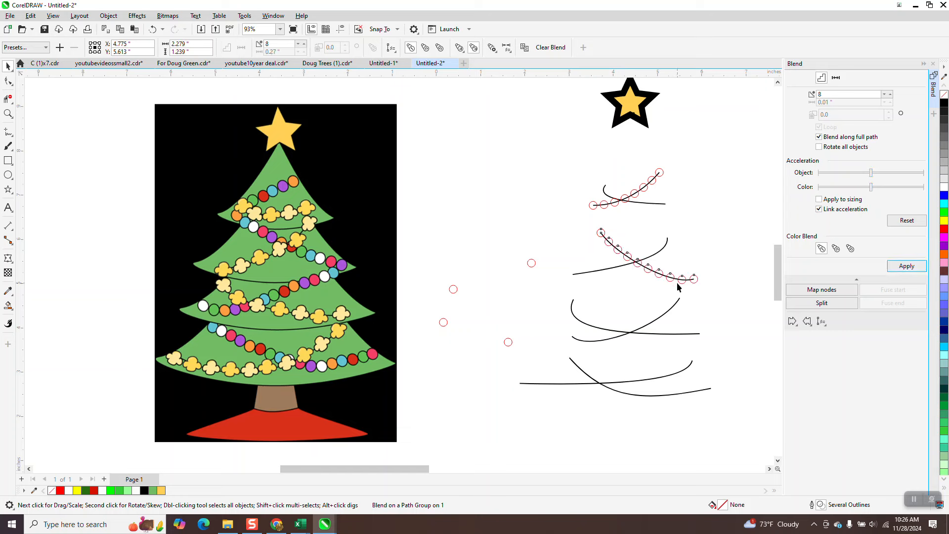
- Blend the third pair of circles with 8 steps and spread it along the full rising curve of the third garland
drag(530, 267, 432, 304)
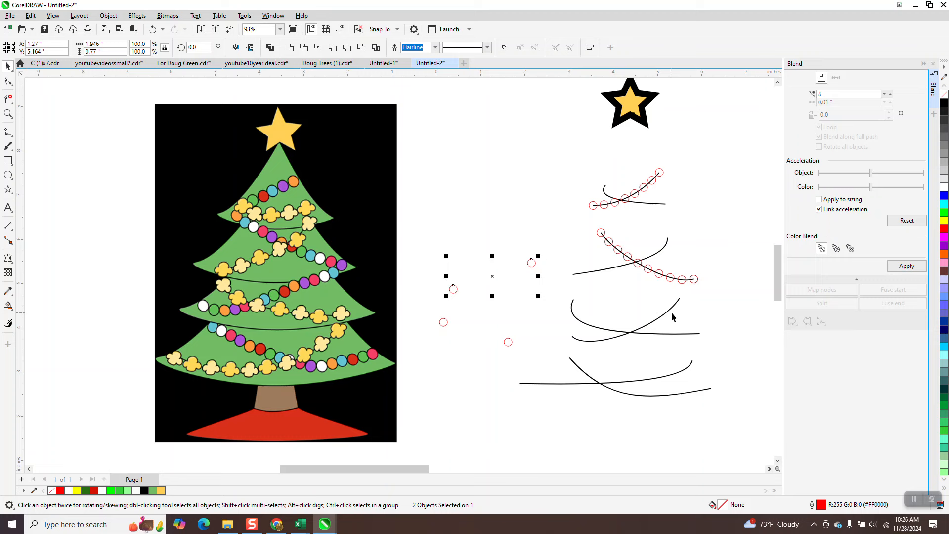
click(906, 265)
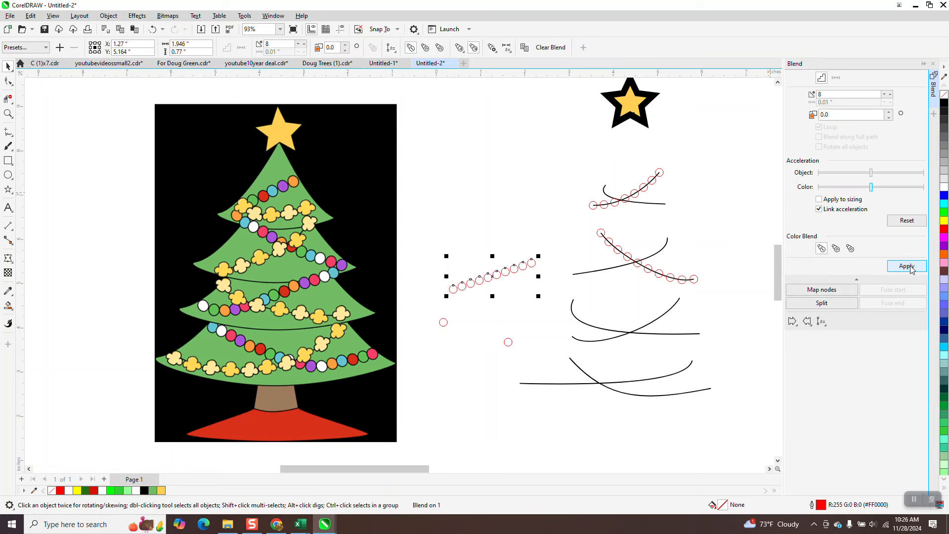
click(821, 321)
click(834, 335)
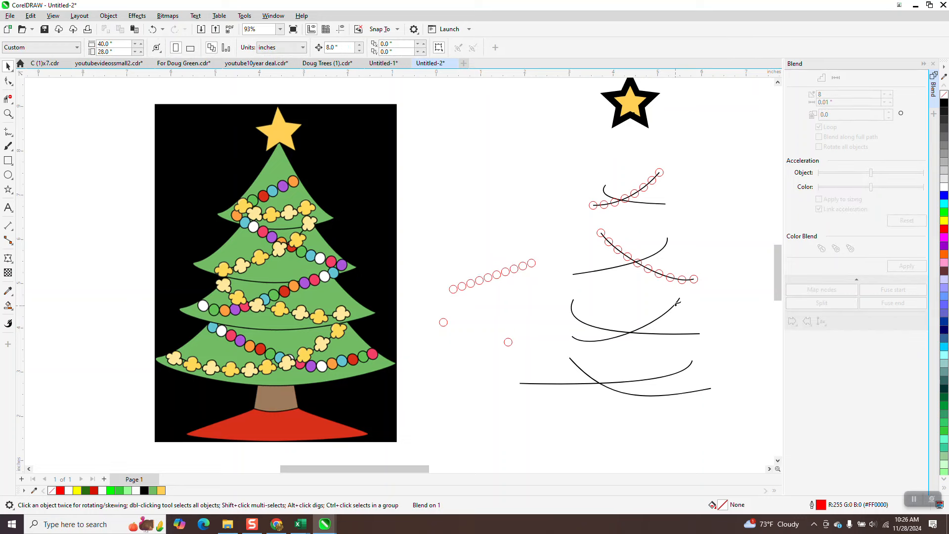
click(675, 301)
click(818, 137)
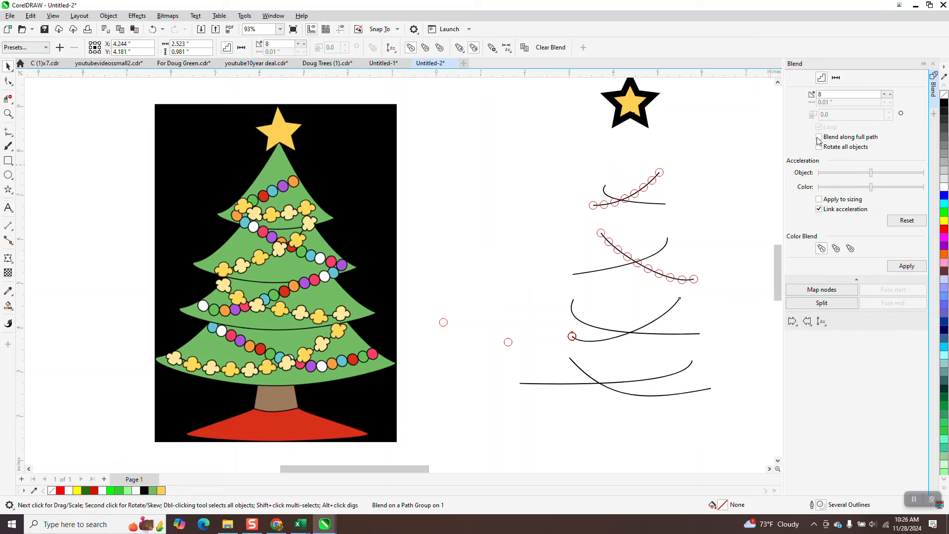
click(906, 266)
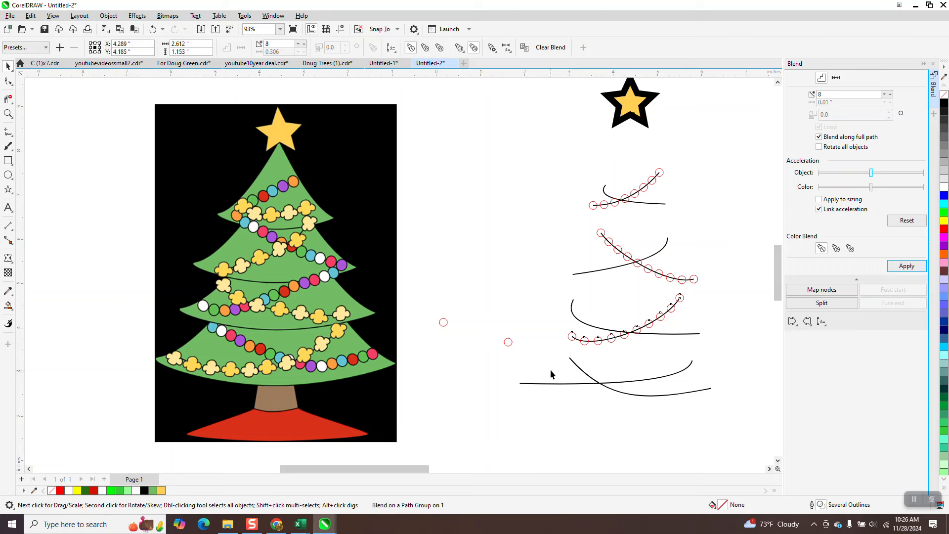
- Blend the last pair of circles with 8 steps and spread it along the full descending curve of the bottom garland
drag(417, 299, 558, 379)
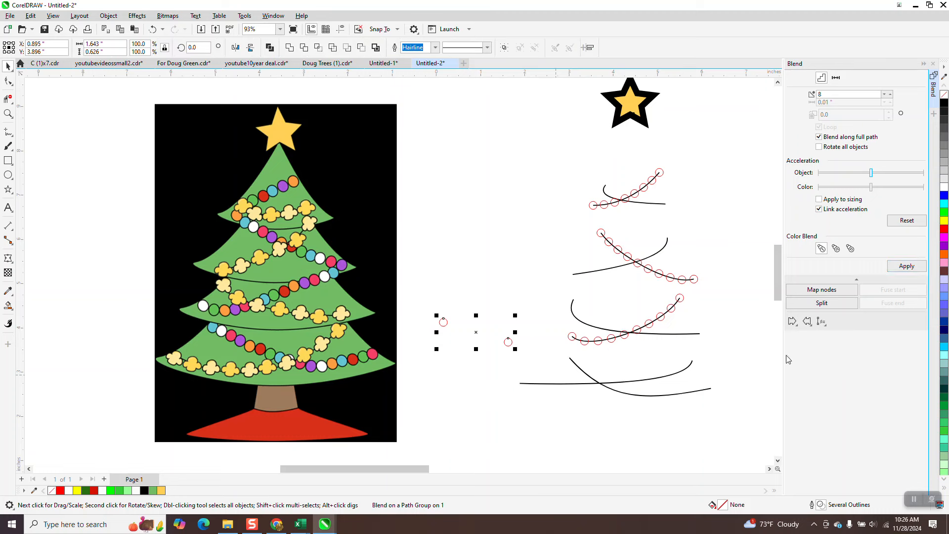
click(909, 269)
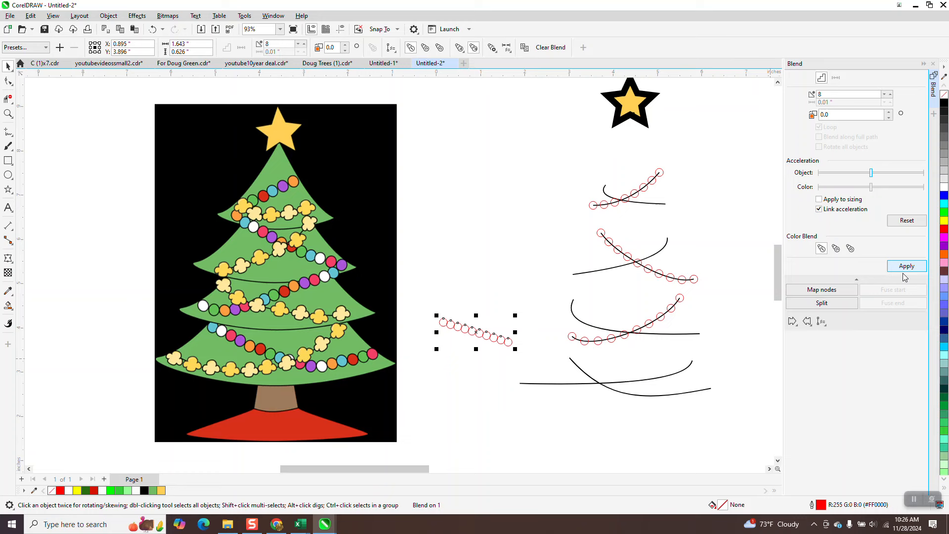
click(819, 200)
click(821, 321)
click(841, 334)
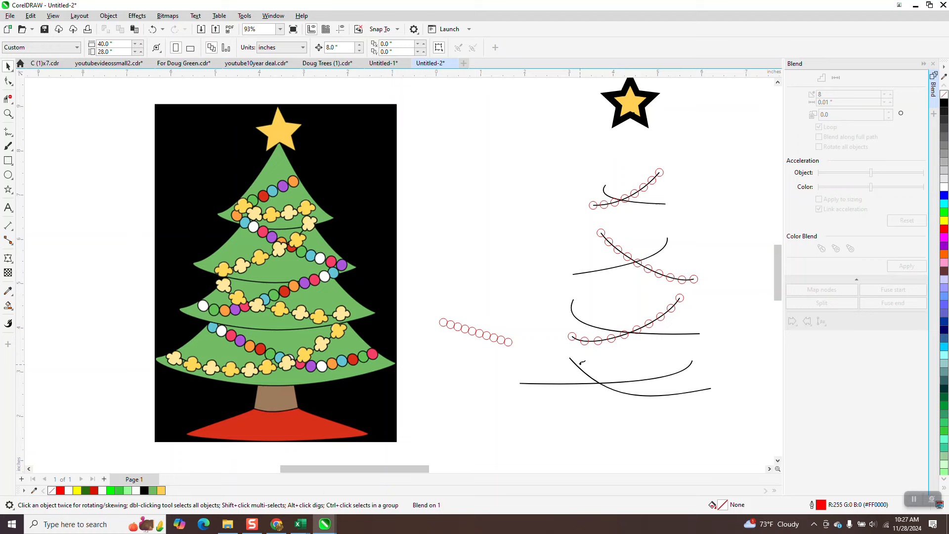
click(581, 364)
click(819, 137)
click(908, 266)
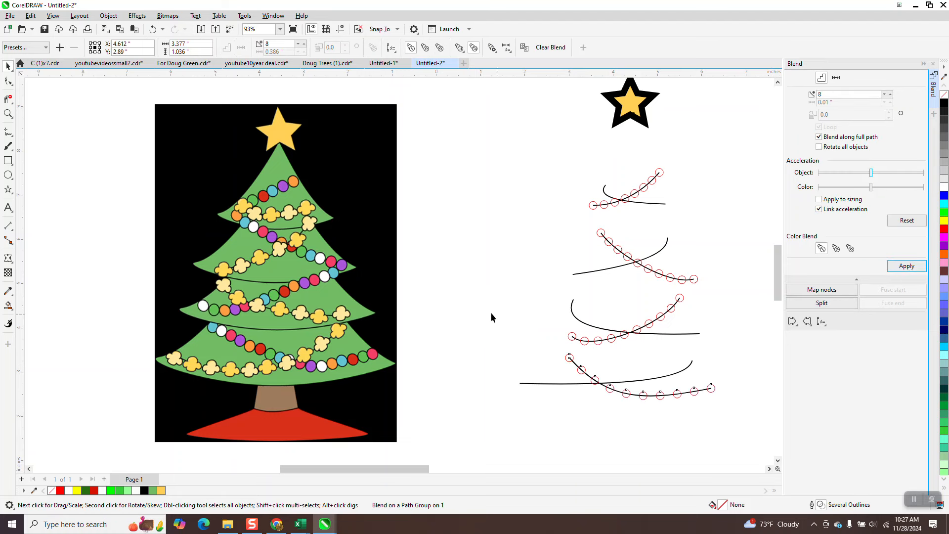
- Break apart the bead blend on the top garland curve
scroll(504, 251, down, 1)
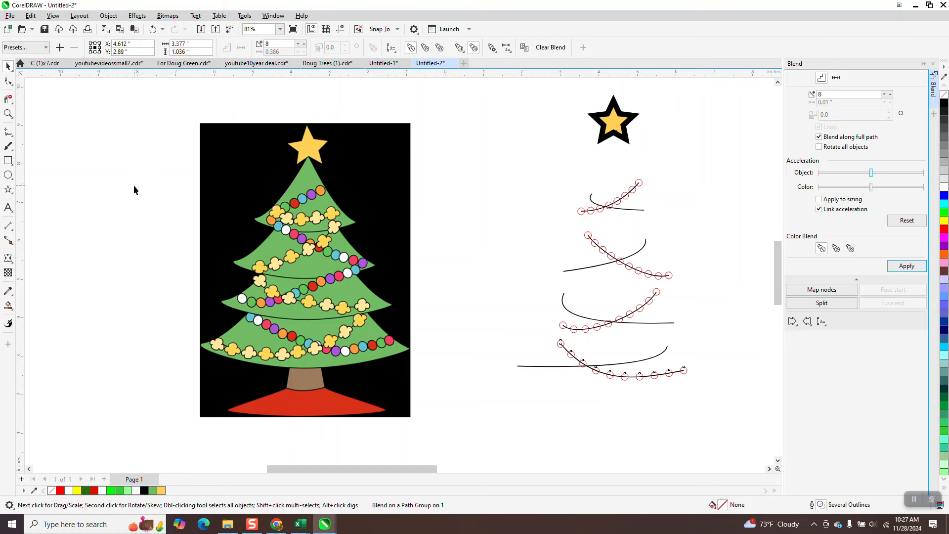
click(8, 114)
drag(536, 158, 704, 419)
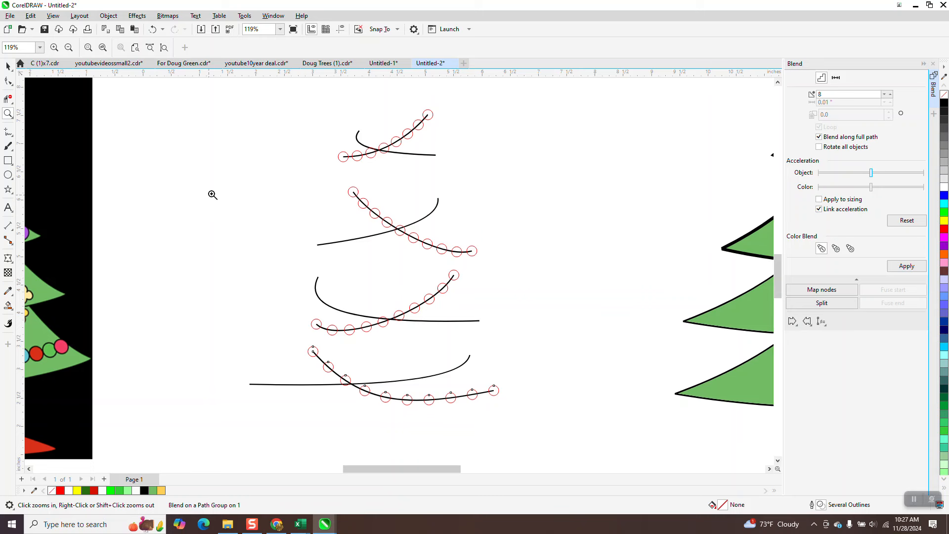
click(8, 306)
key(space)
click(431, 117)
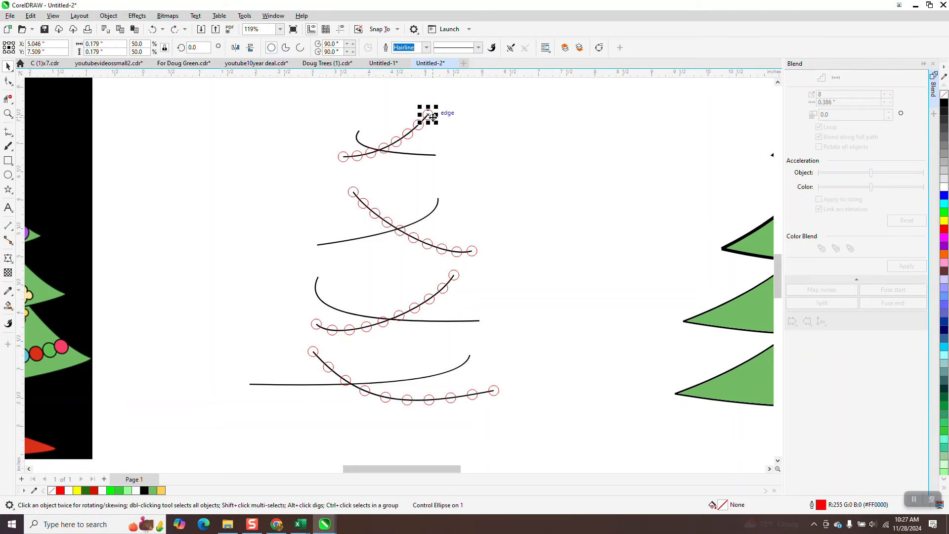
click(423, 128)
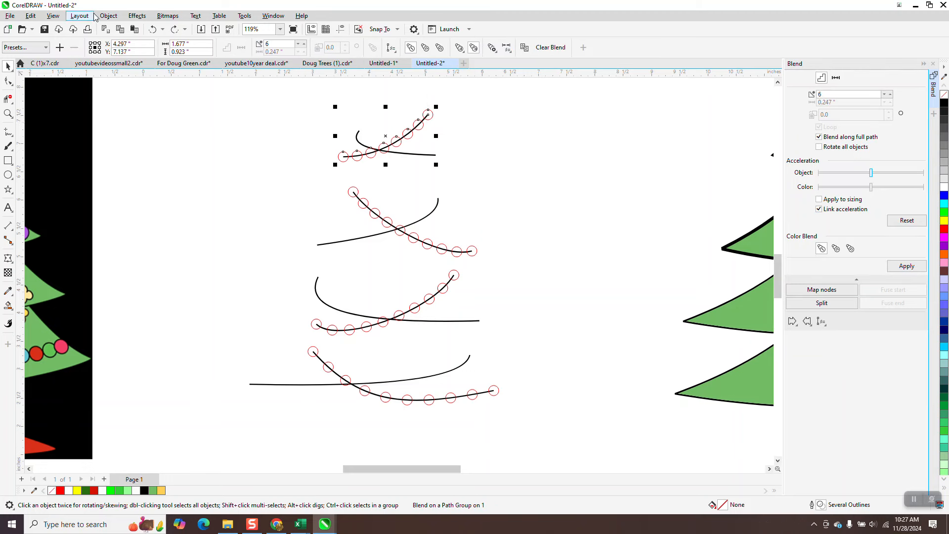
click(108, 15)
click(151, 244)
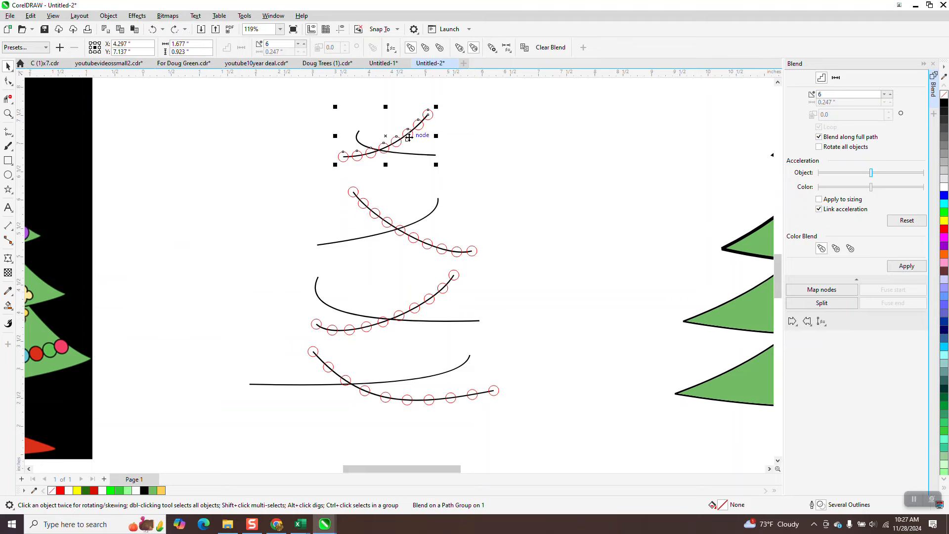
- Ungroup the six intermediate beads on the top garland and select the single bead next to its upper end
click(397, 140)
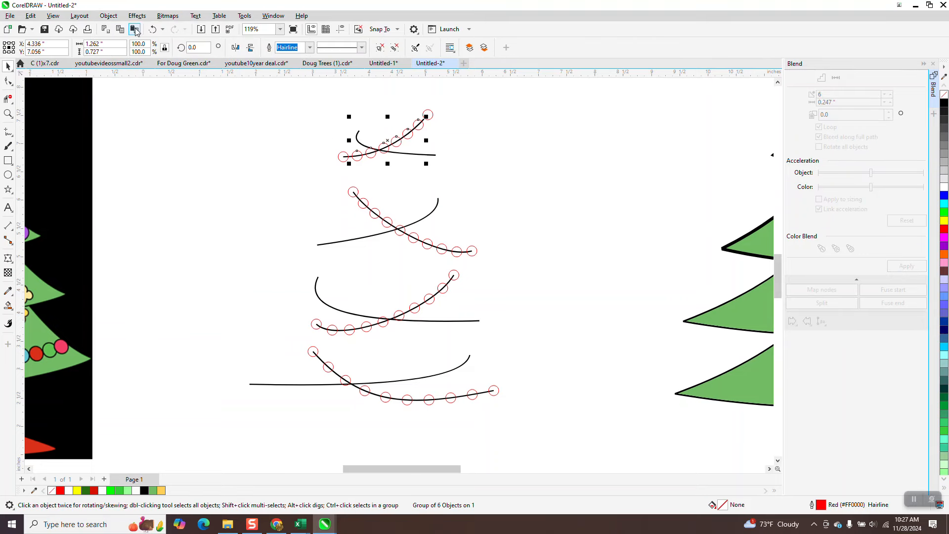
click(108, 15)
mouse_move(121, 184)
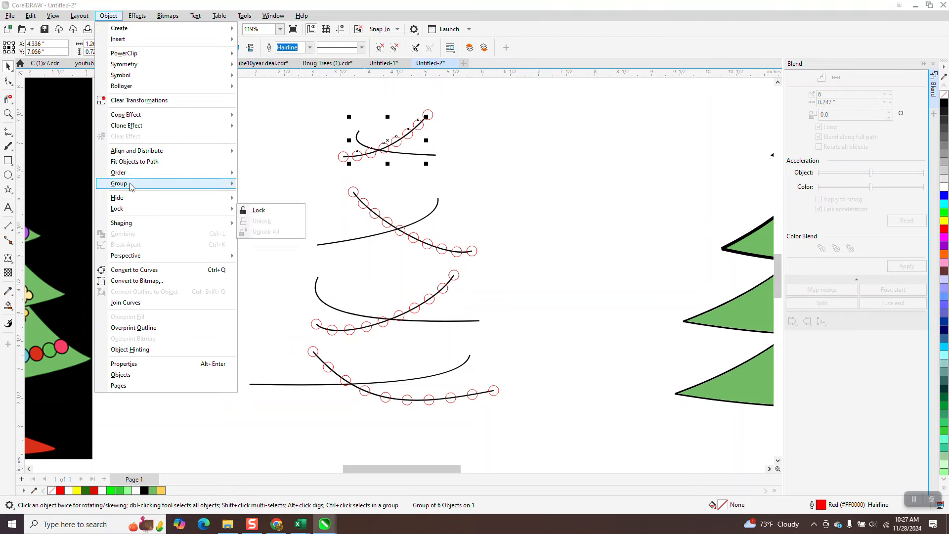
click(267, 199)
click(298, 186)
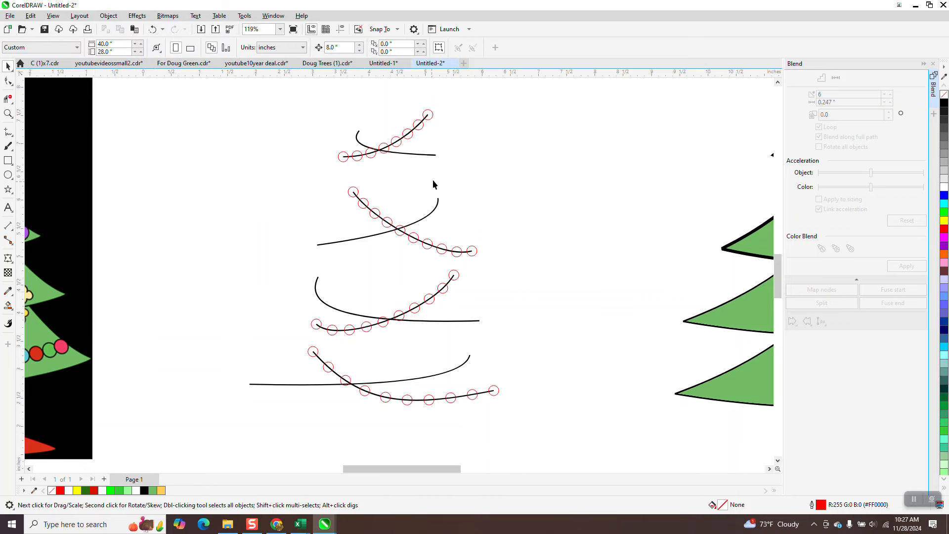
click(423, 118)
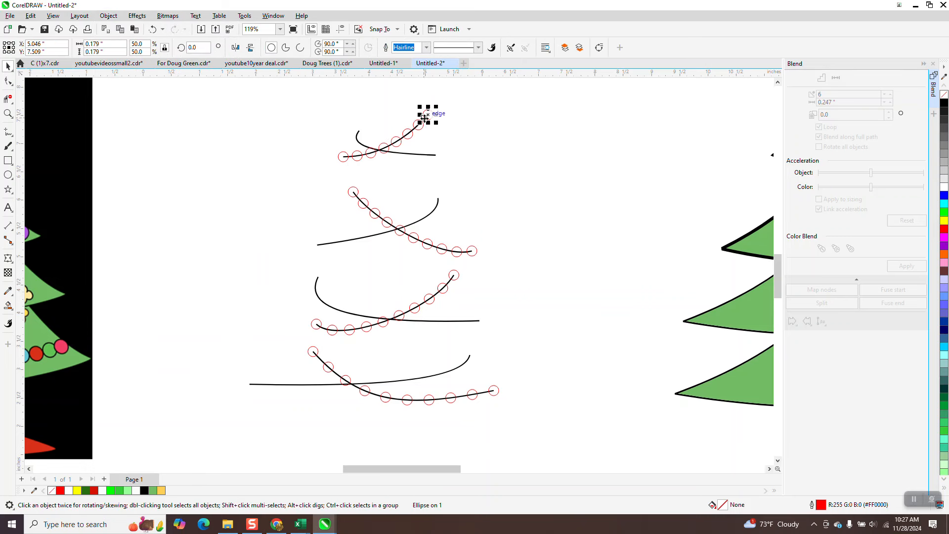
click(434, 134)
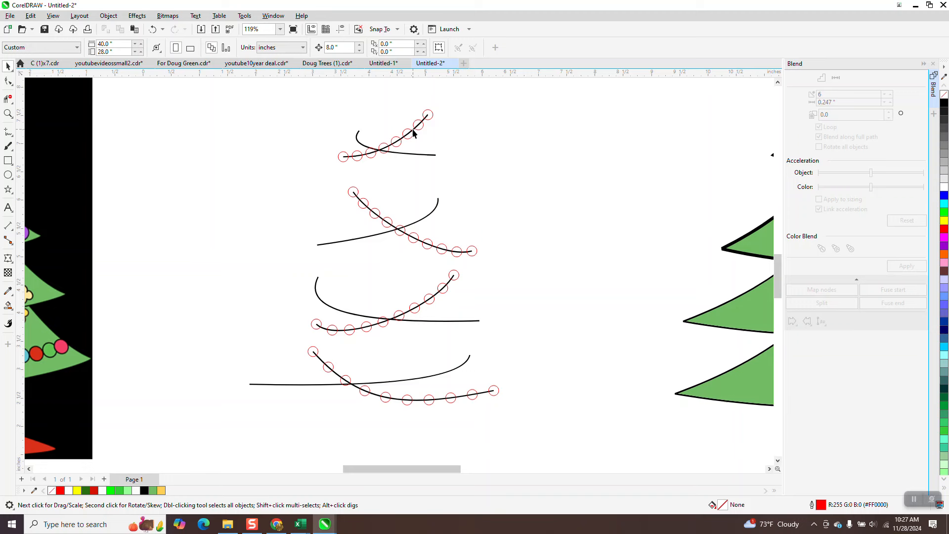
click(416, 127)
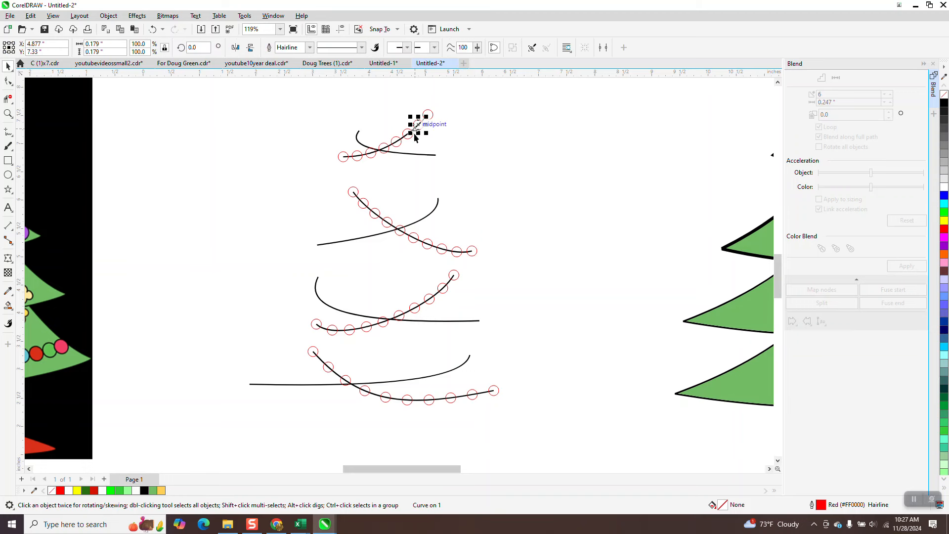
- Move the two string curves of the top garland 8 inches sideways onto the green tree's top tier, leaving the beads in place
click(442, 143)
click(352, 157)
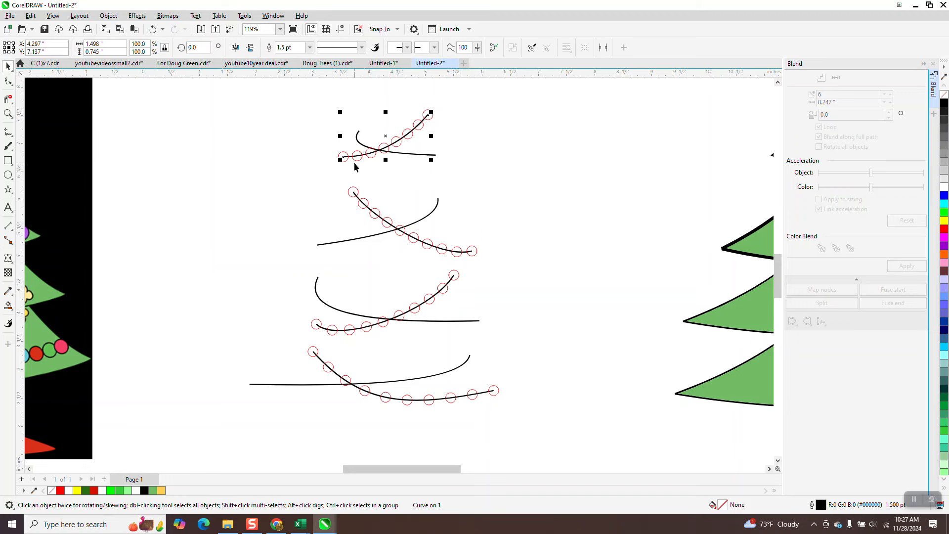
key(Right)
scroll(373, 192, down, 1)
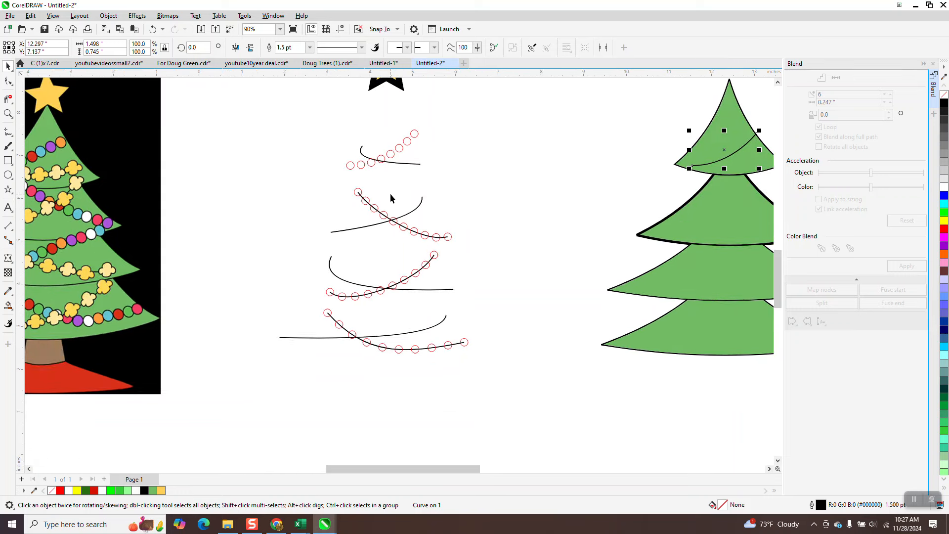
click(408, 166)
key(Right)
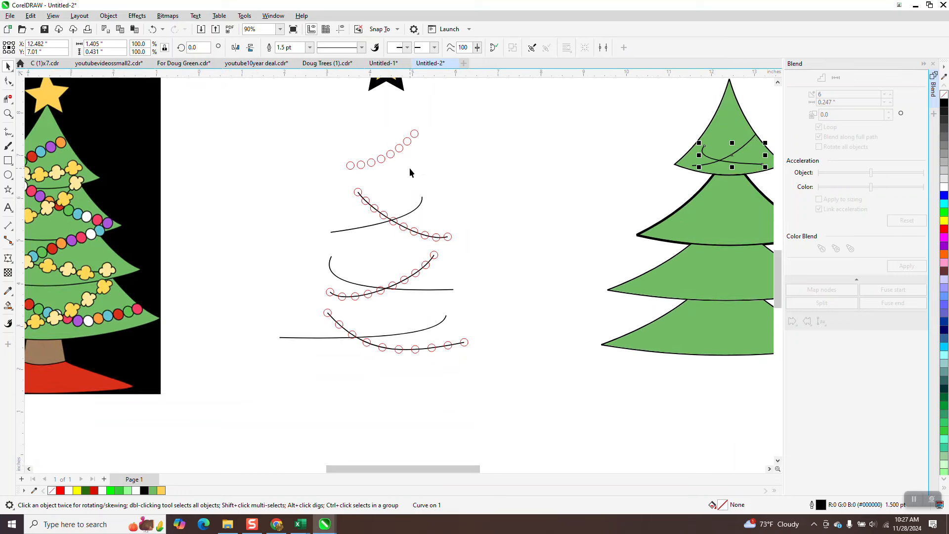
- Fill the first, fourth and seventh beads of the top row with yellow-orange #FFD055 using Smart Fill, without outlines
click(8, 305)
click(350, 165)
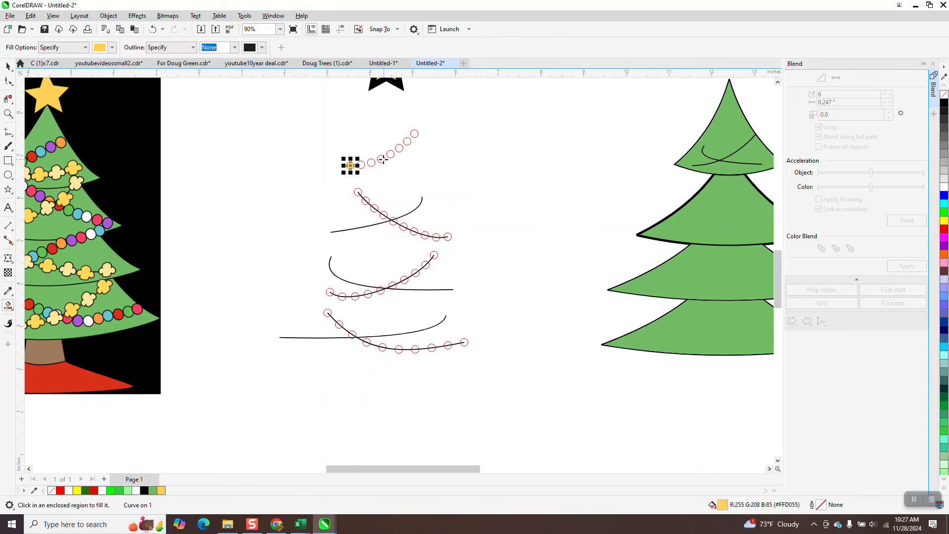
click(381, 159)
click(405, 142)
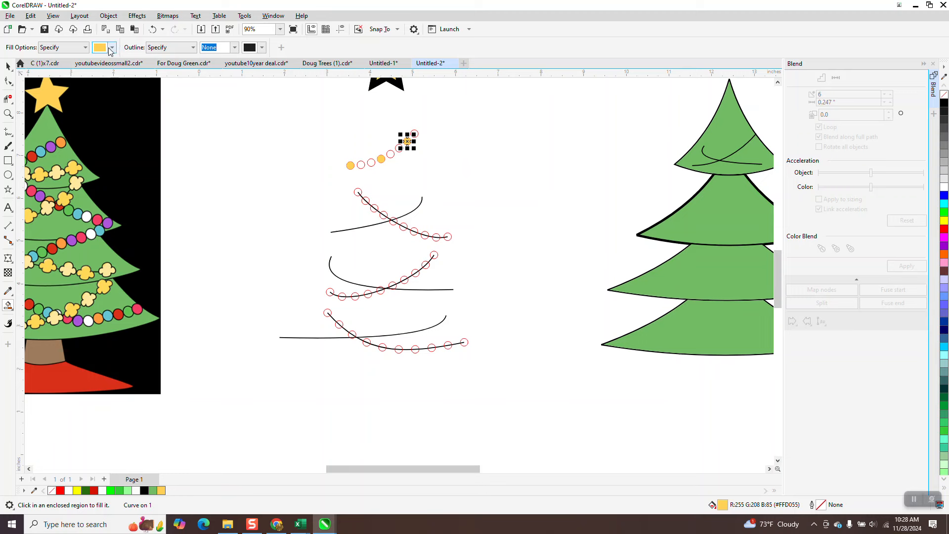
- Fill the second and eighth beads of the top row with blue #0000FF from the RGB palette
click(112, 47)
click(131, 68)
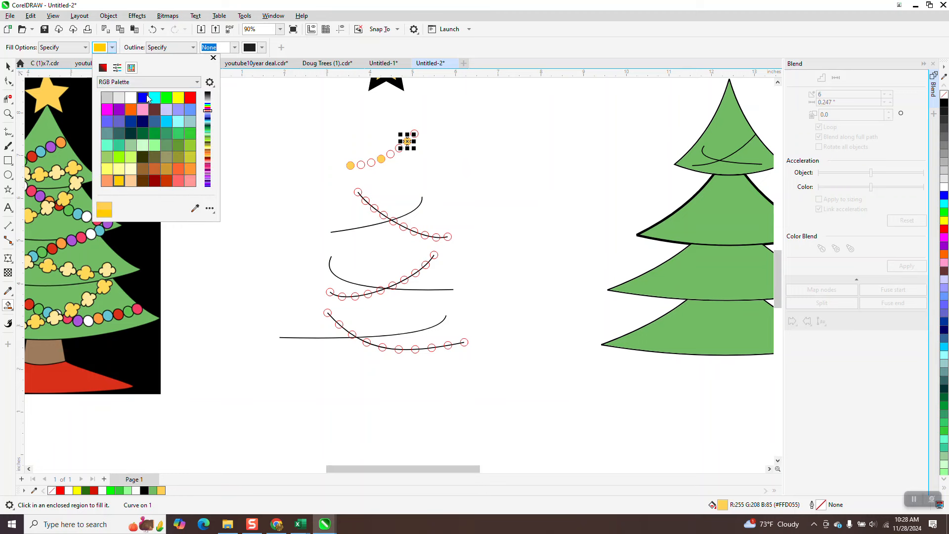
click(146, 99)
click(361, 165)
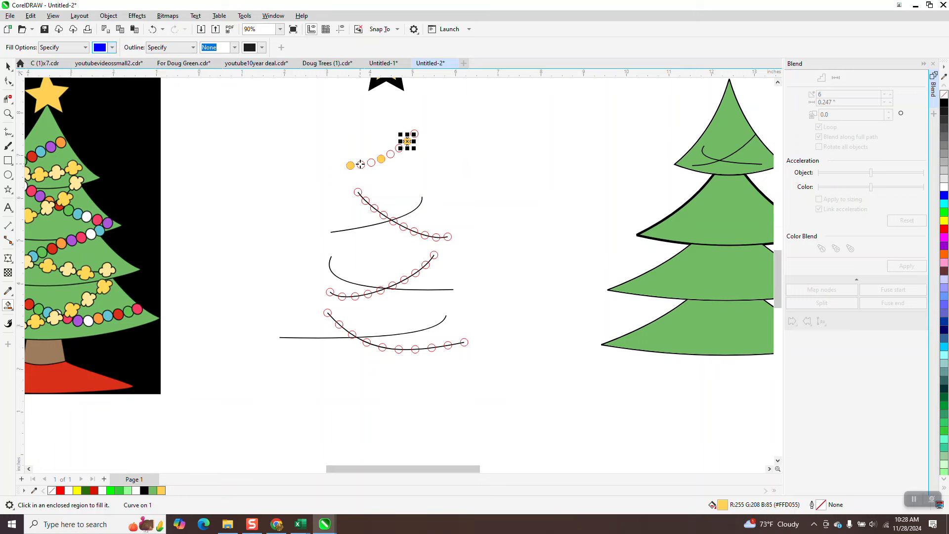
click(415, 134)
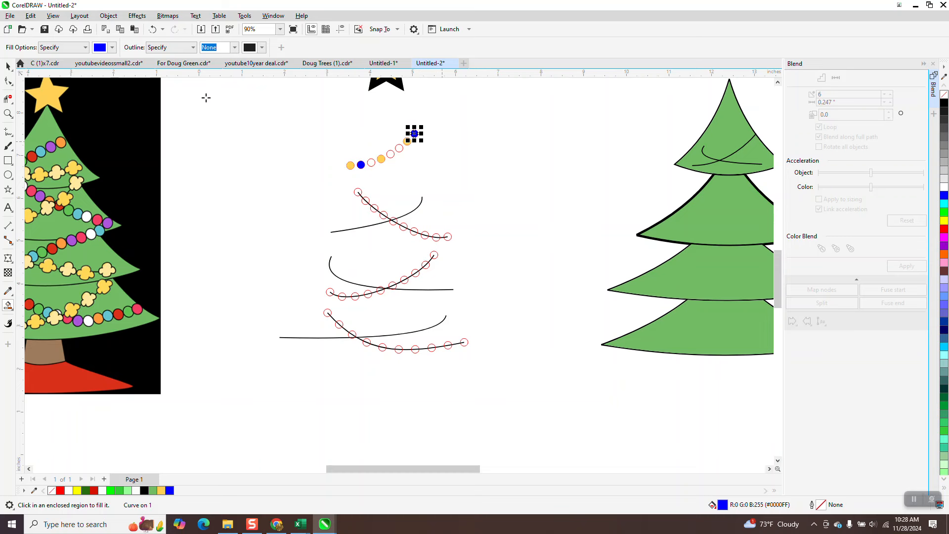
- Fill the third and sixth beads of the top row with green #00FF00 and the fifth bead with magenta #FF00FF
click(112, 47)
click(166, 110)
click(371, 163)
click(400, 148)
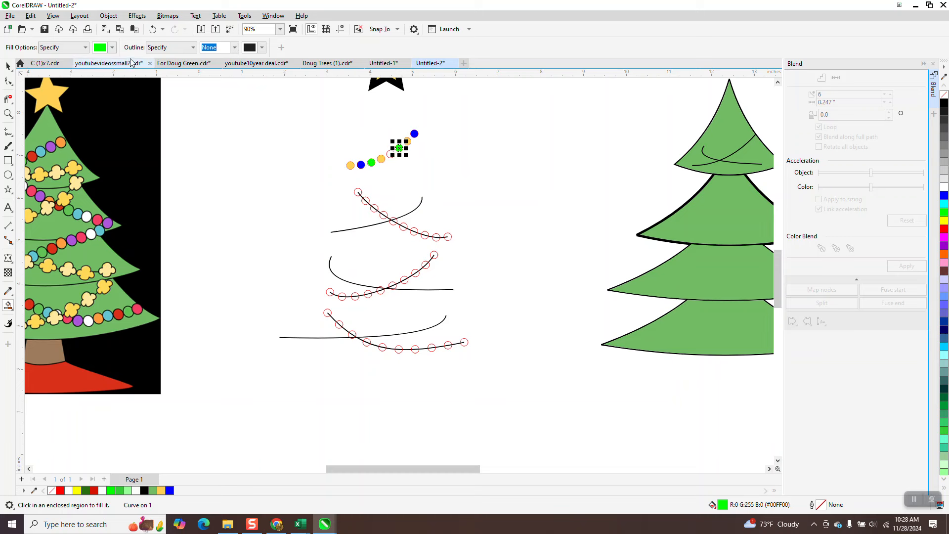
click(112, 47)
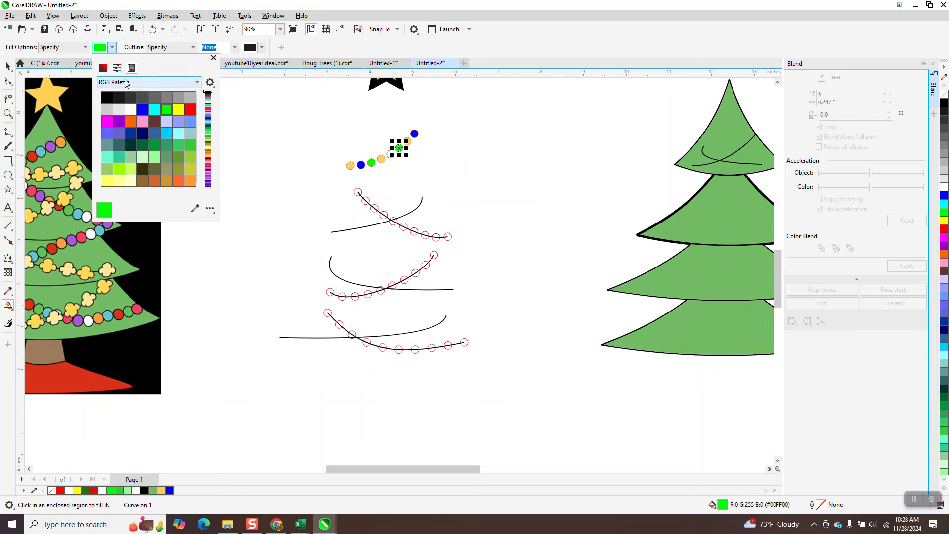
click(108, 120)
click(390, 155)
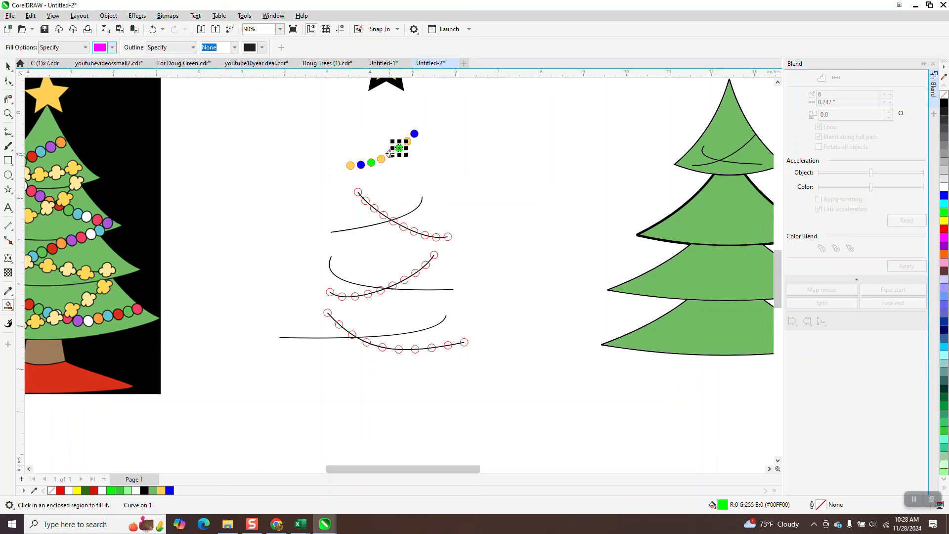
- Select all the beads in the top row and remove their outlines
click(9, 65)
drag(331, 123, 427, 177)
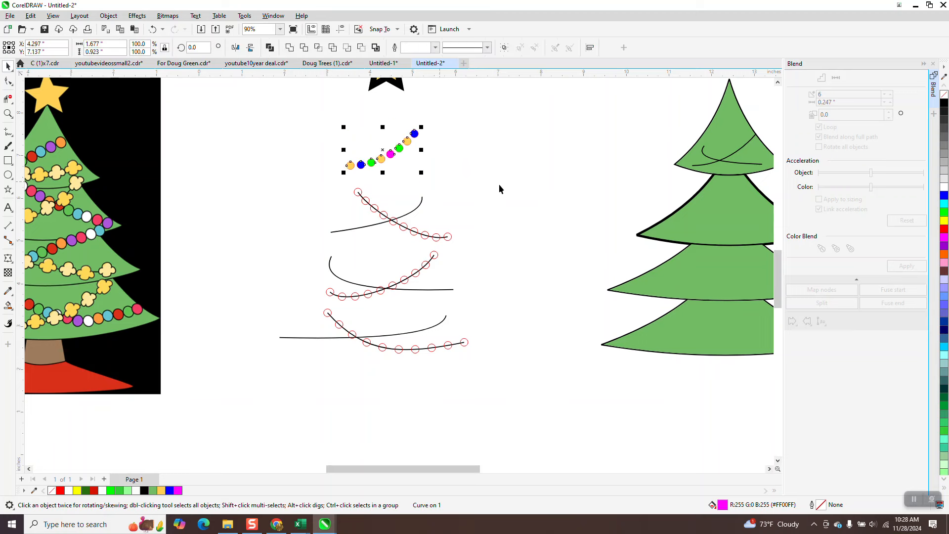
right_click(944, 95)
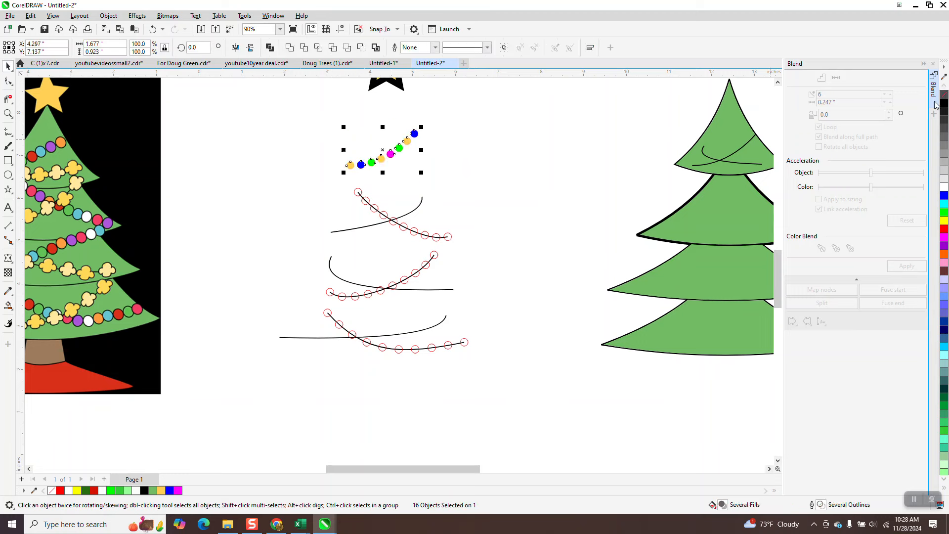
- Move the rising garland curve 8 inches from the tree's top tier back onto the coloured beads and check the result
click(739, 150)
key(Left)
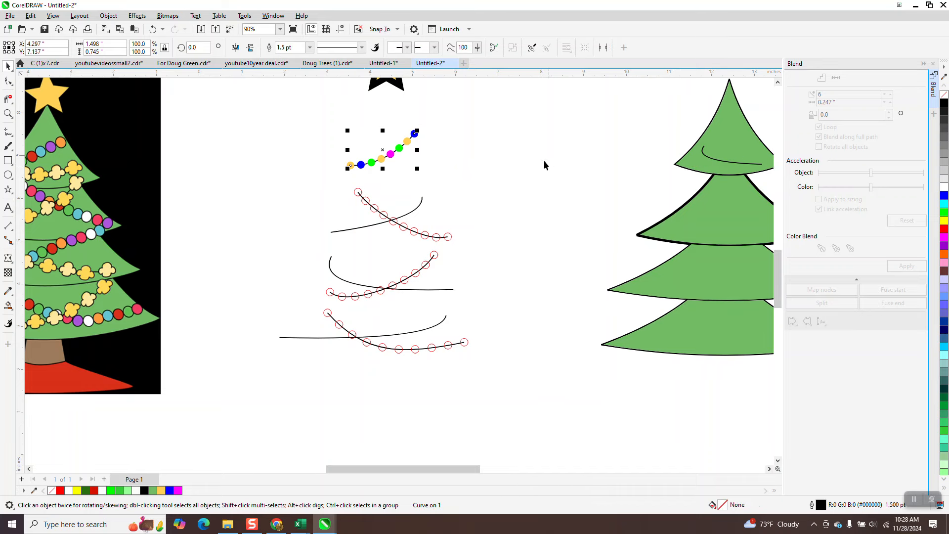
click(8, 113)
drag(324, 131, 454, 174)
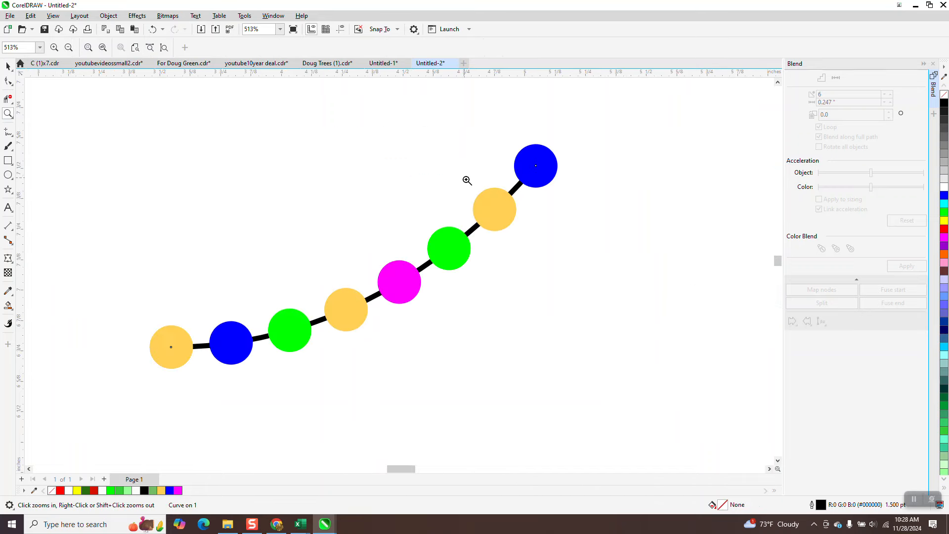
scroll(455, 194, down, 5)
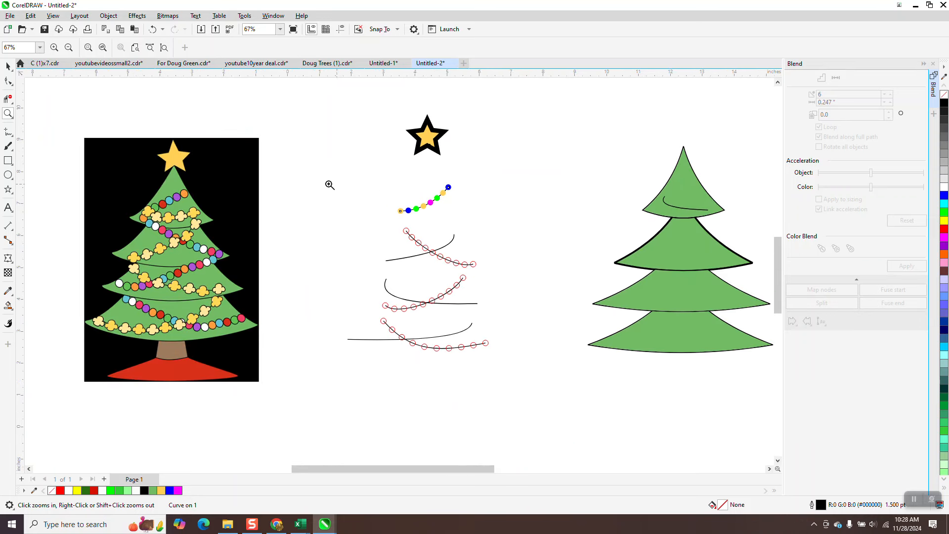
- Examine the popcorn pieces on the upper garlands of the reference tree up close
click(8, 66)
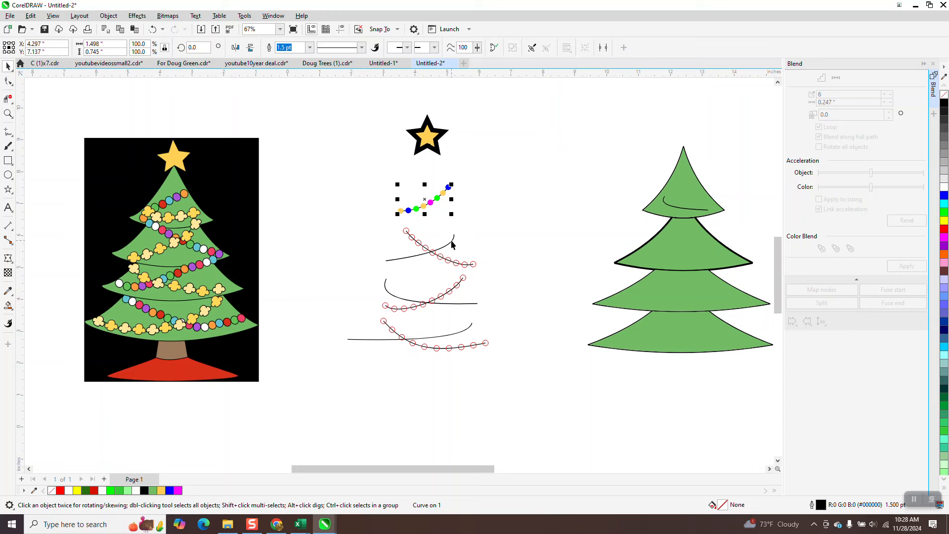
click(6, 115)
drag(185, 207, 208, 223)
scroll(222, 218, down, 1)
scroll(279, 191, down, 2)
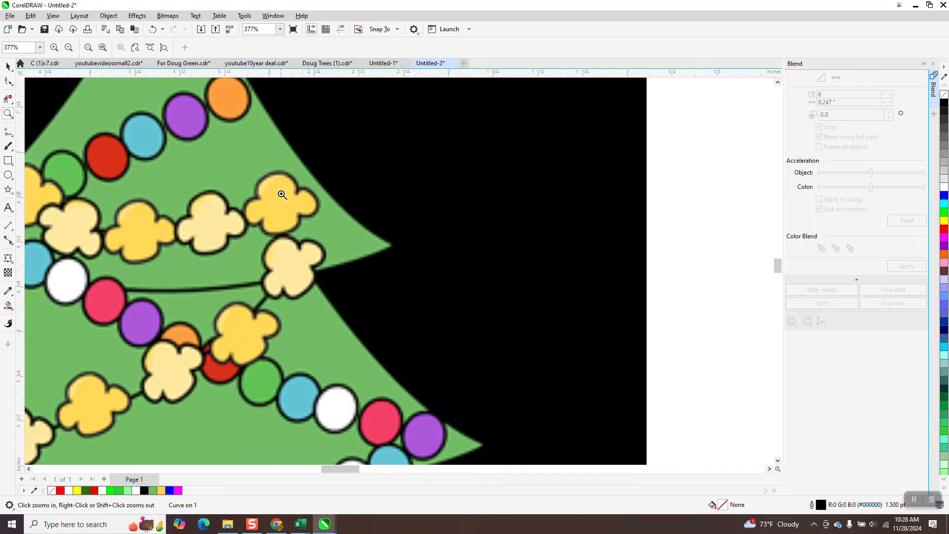
scroll(282, 195, down, 1)
scroll(282, 194, down, 1)
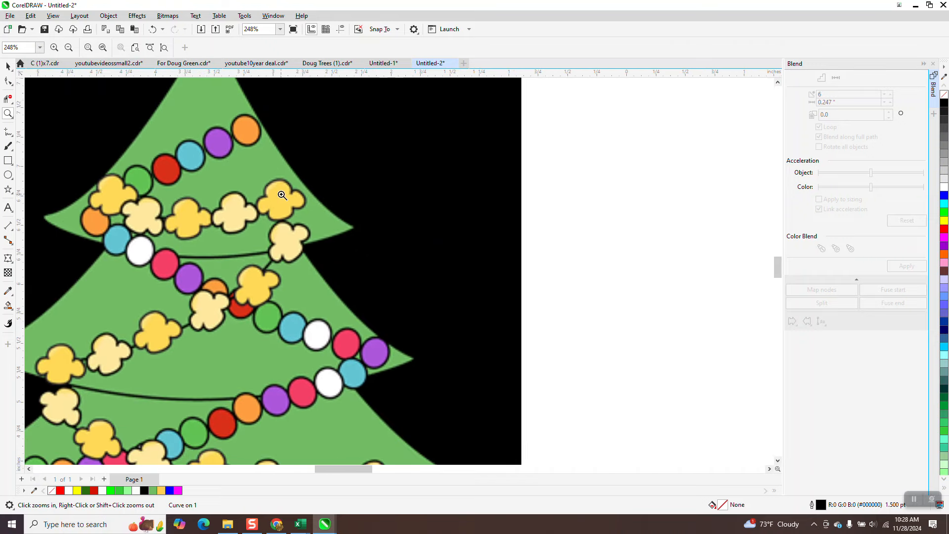
- Draw a circle about 0.47 inches in diameter beside the reference tree and convert it to curves
click(9, 175)
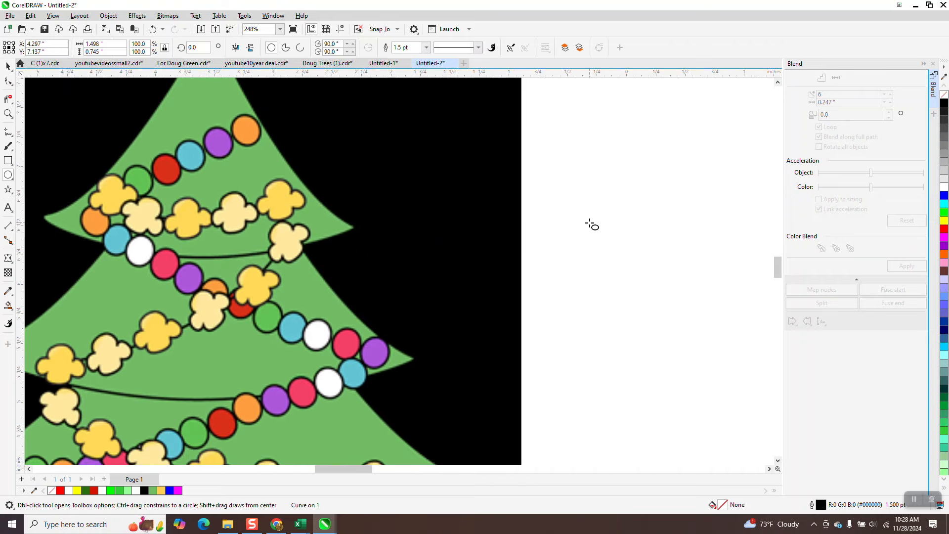
drag(691, 201, 629, 262)
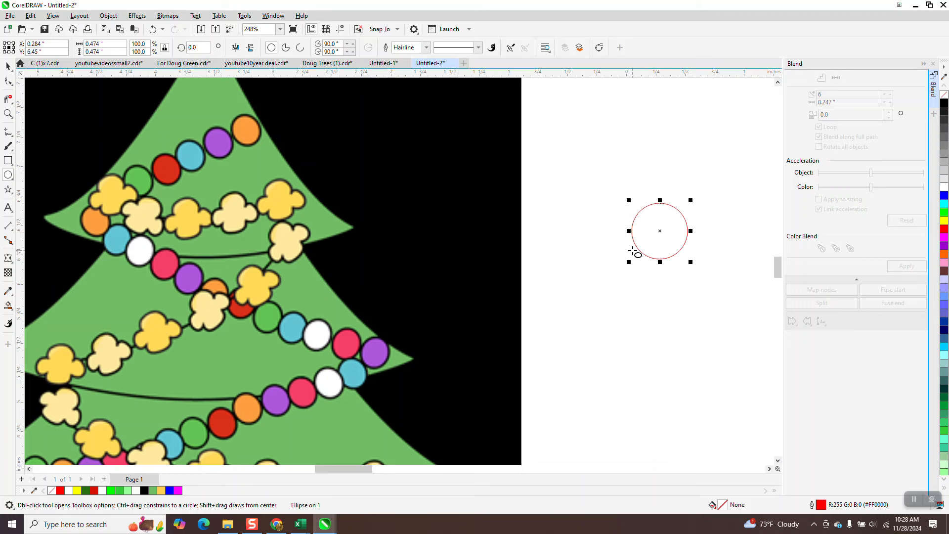
click(109, 16)
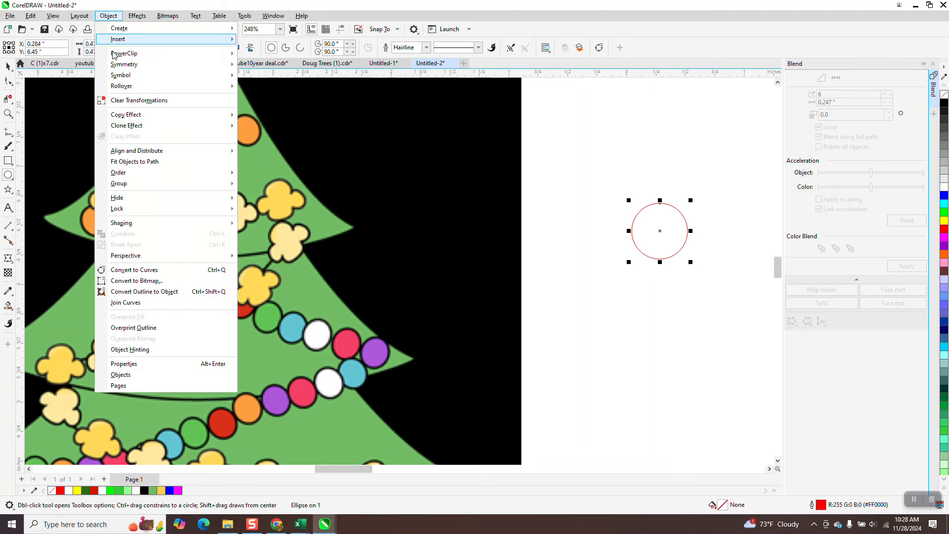
click(155, 271)
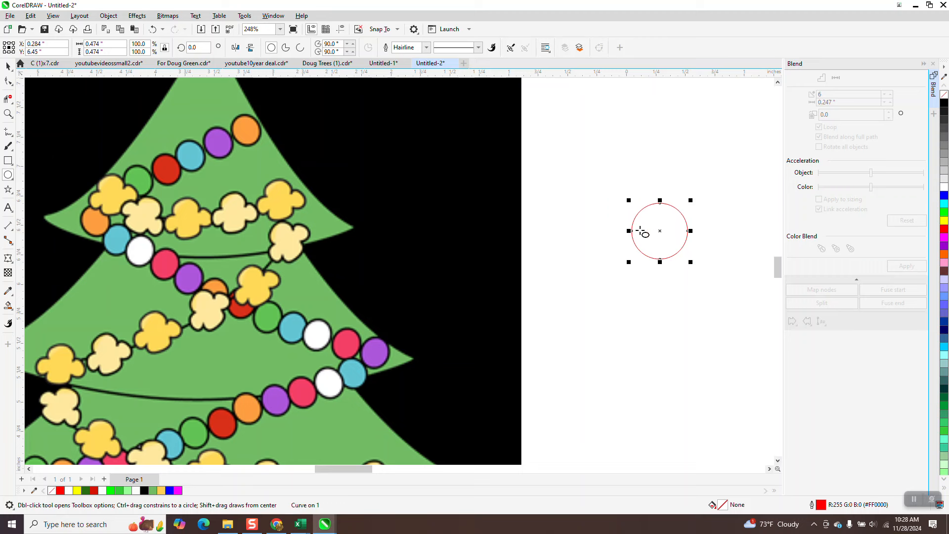
- Try to reshape the circle by pulling its top node up about 0.18 inches
click(8, 81)
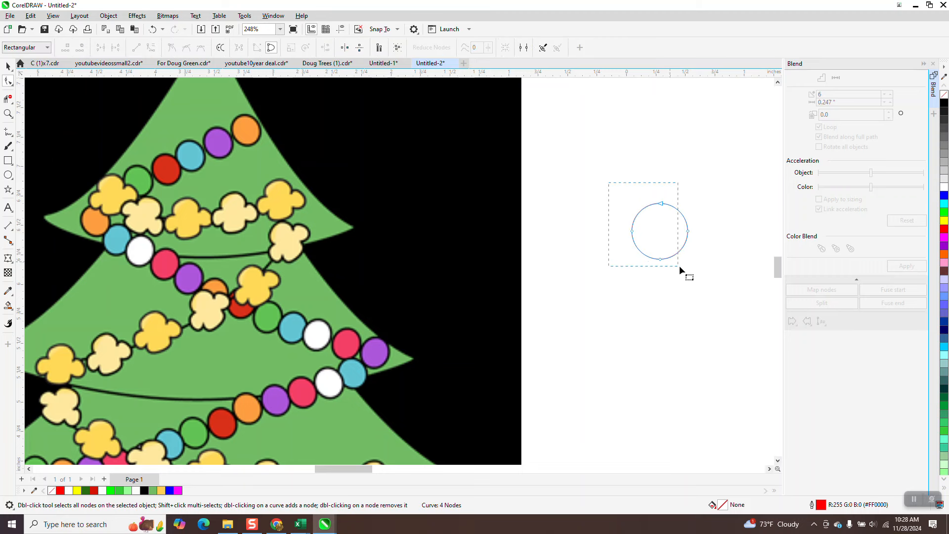
right_click(689, 231)
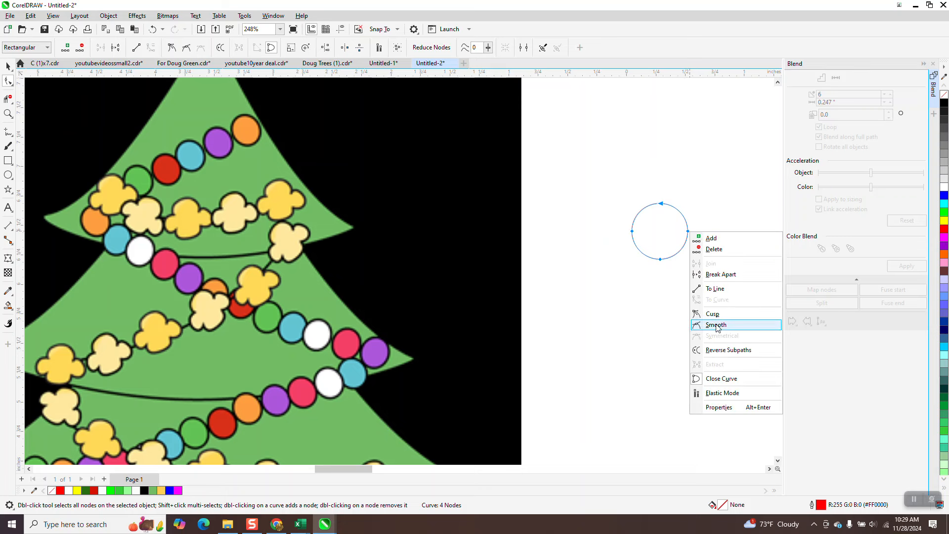
click(654, 249)
click(689, 231)
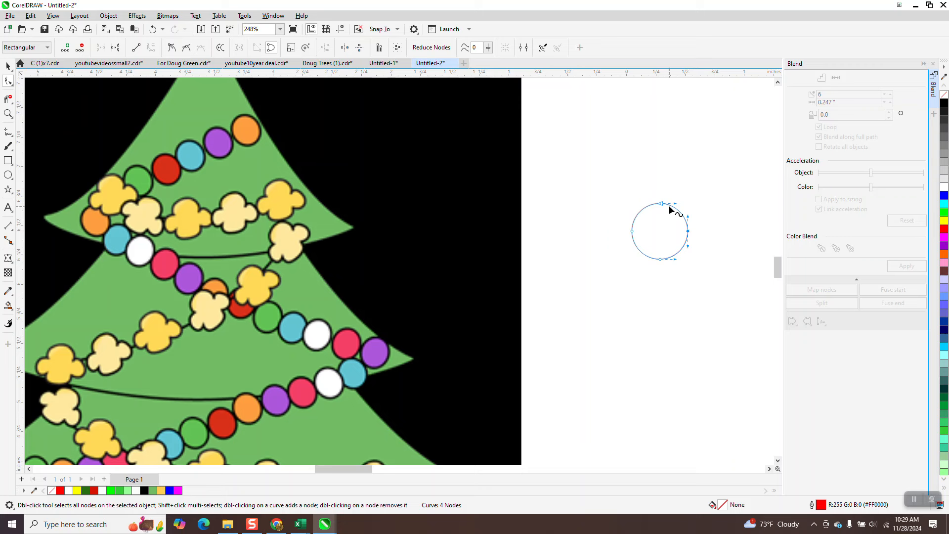
drag(661, 203, 660, 182)
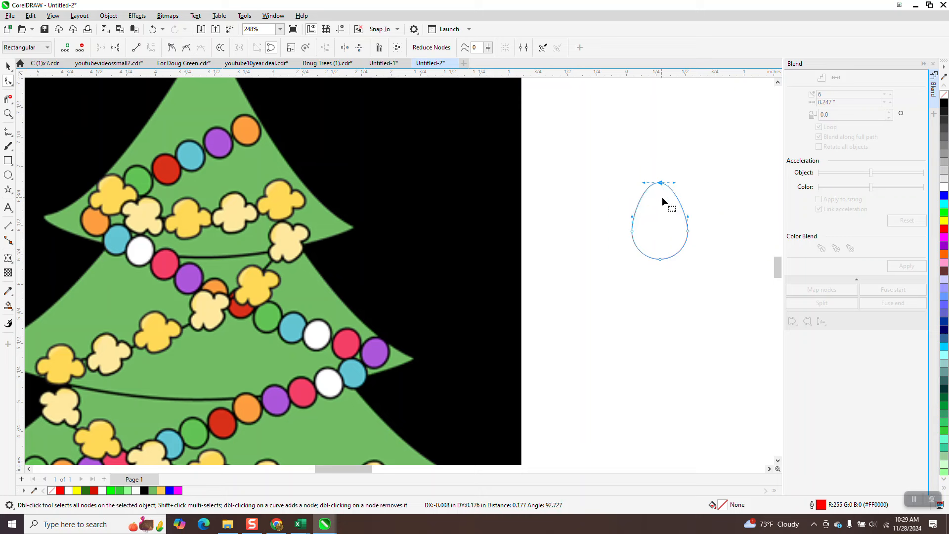
click(150, 30)
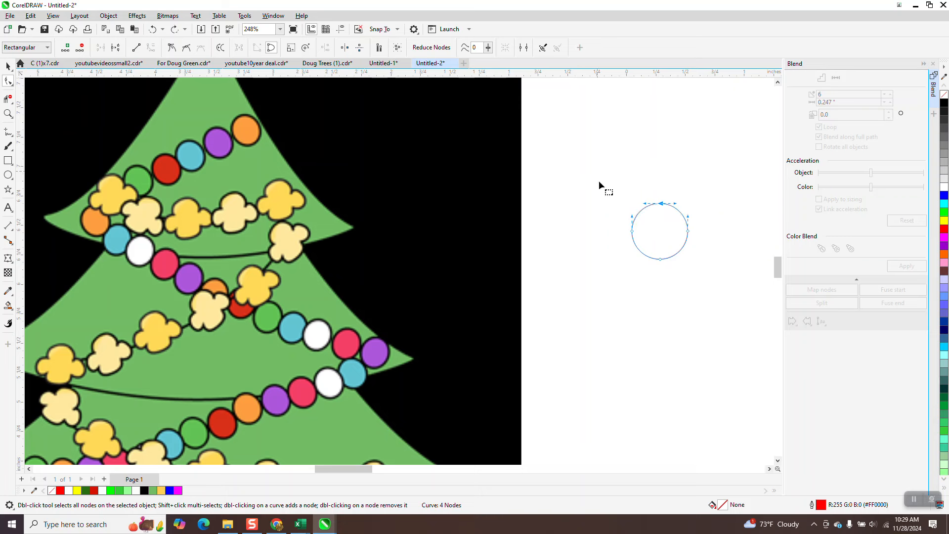
- Delete the circle beside the reference tree
key(XF86Calculator)
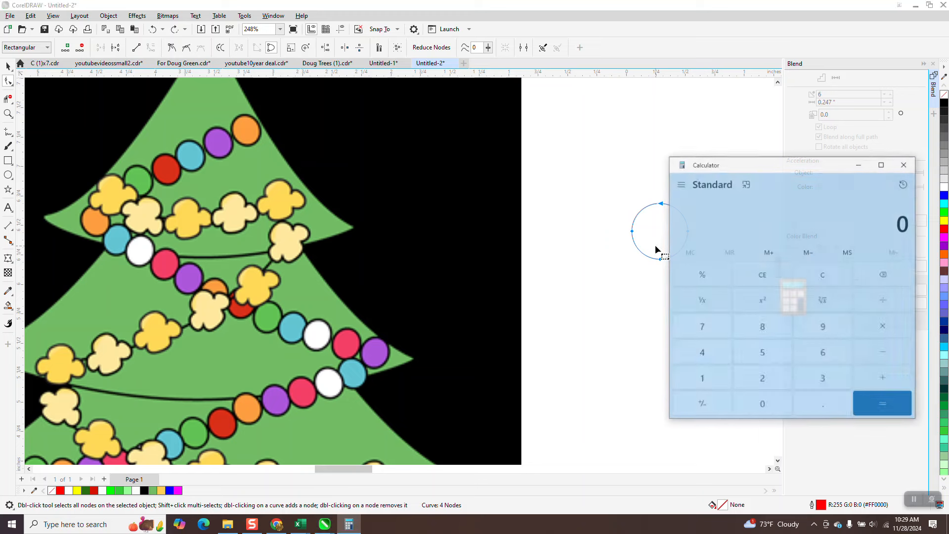
click(905, 164)
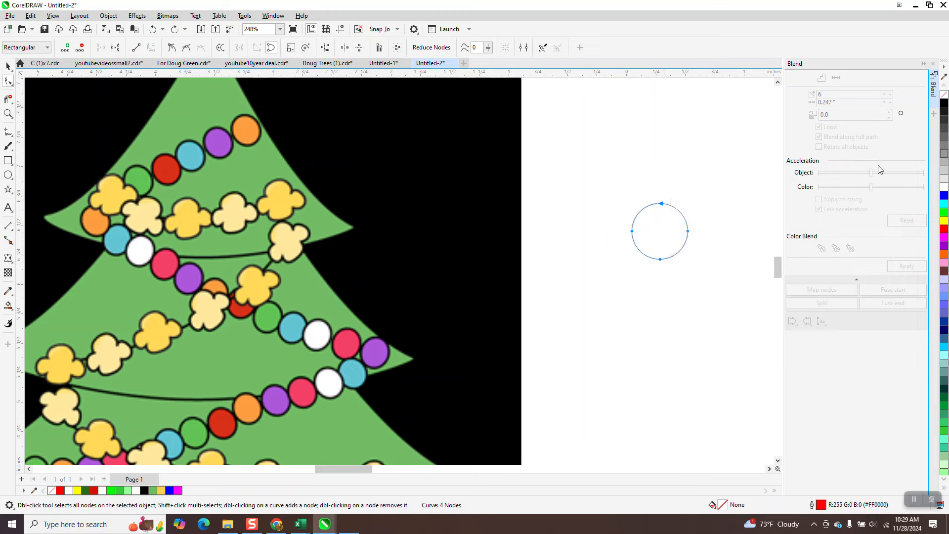
key(Delete)
- Draw a rectangle about 0.26 by 0.55 inches beside the reference tree and round all its corners with a 1.0 inch radius
click(8, 161)
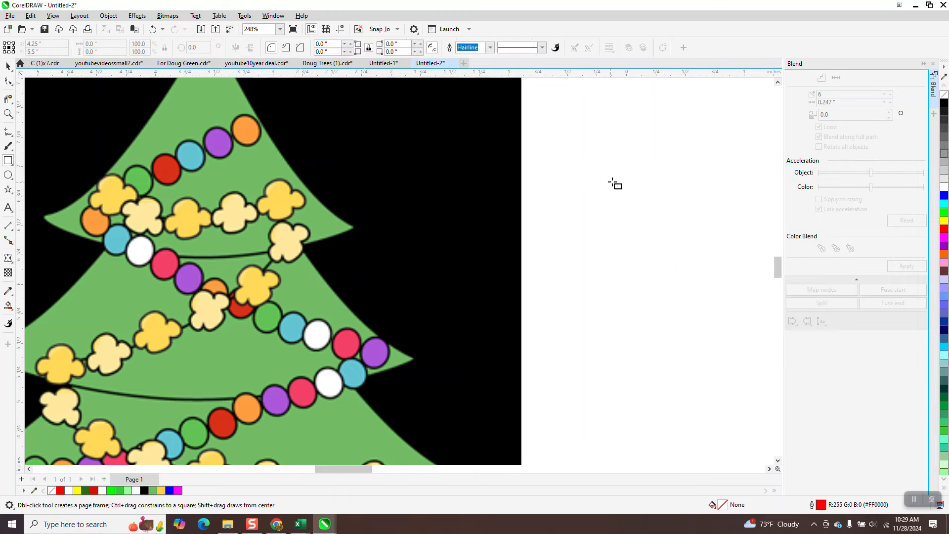
drag(625, 170, 656, 236)
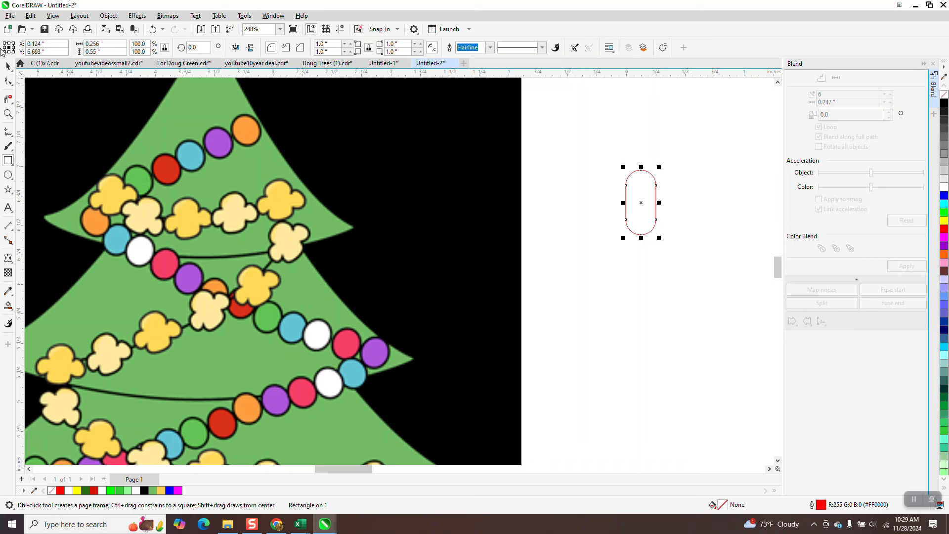
- Add a copy of the rounded rectangle rotated 90 degrees across the original and weld both into one four-lobed outline
click(8, 66)
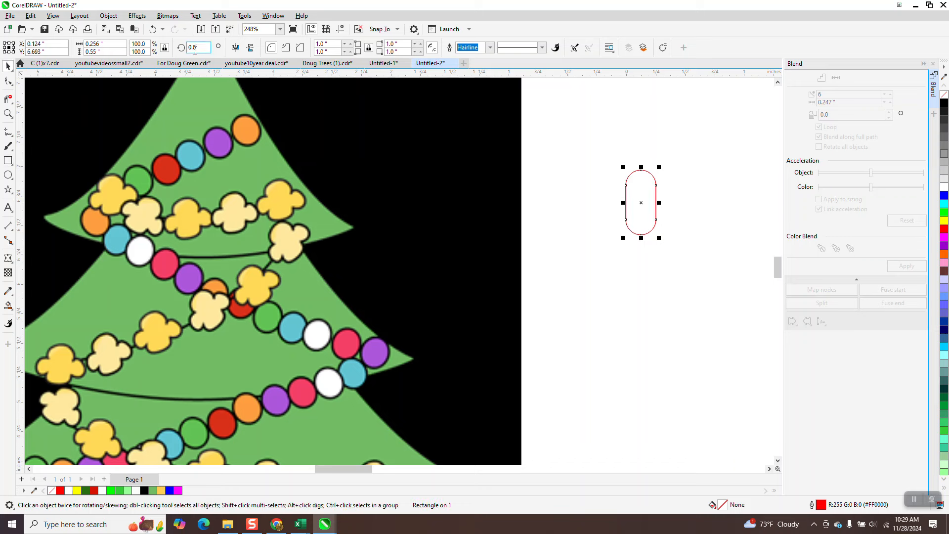
text(90)
key(Return)
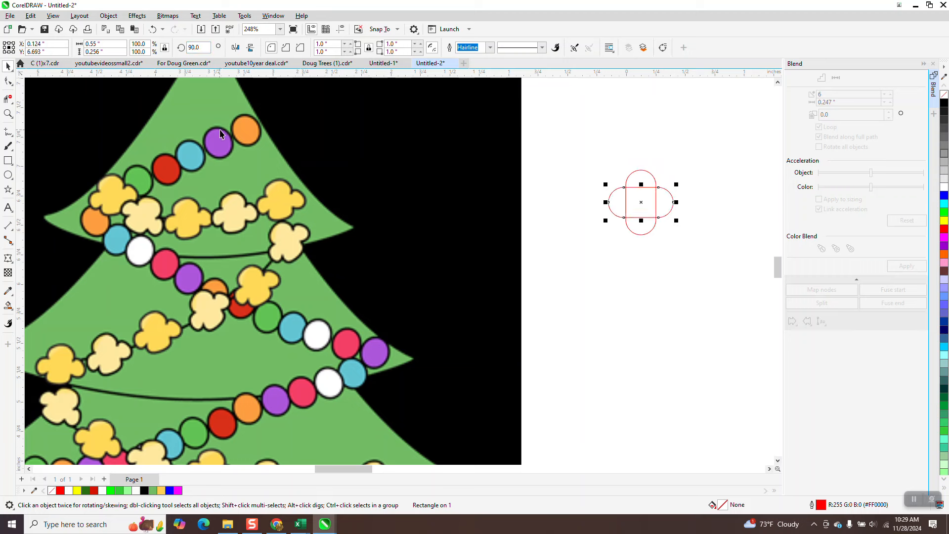
drag(602, 159, 648, 226)
click(289, 48)
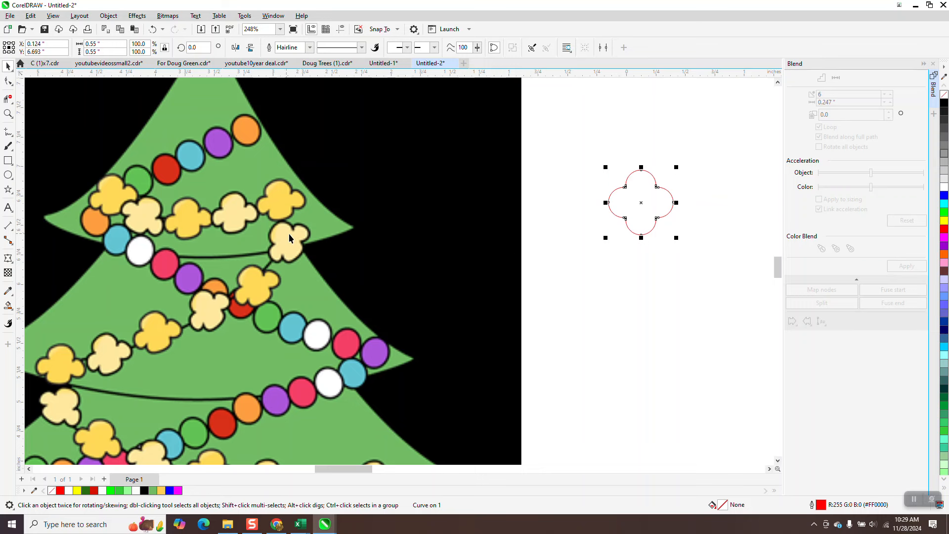
- Delete the two nodes where the lower lobe's rounded sides meet their short straight segments on the four-lobed outline
click(8, 113)
drag(571, 155, 696, 245)
click(8, 81)
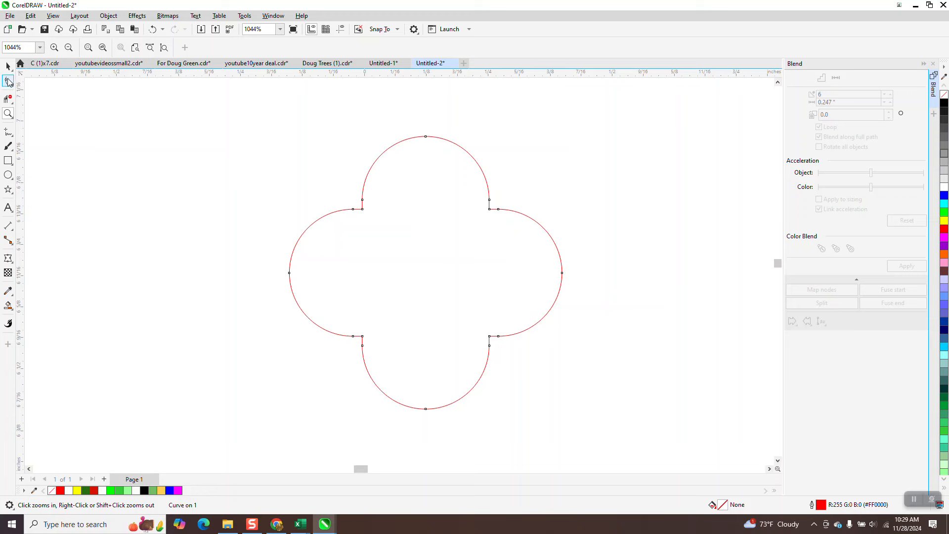
click(490, 345)
key(XF86Calculator)
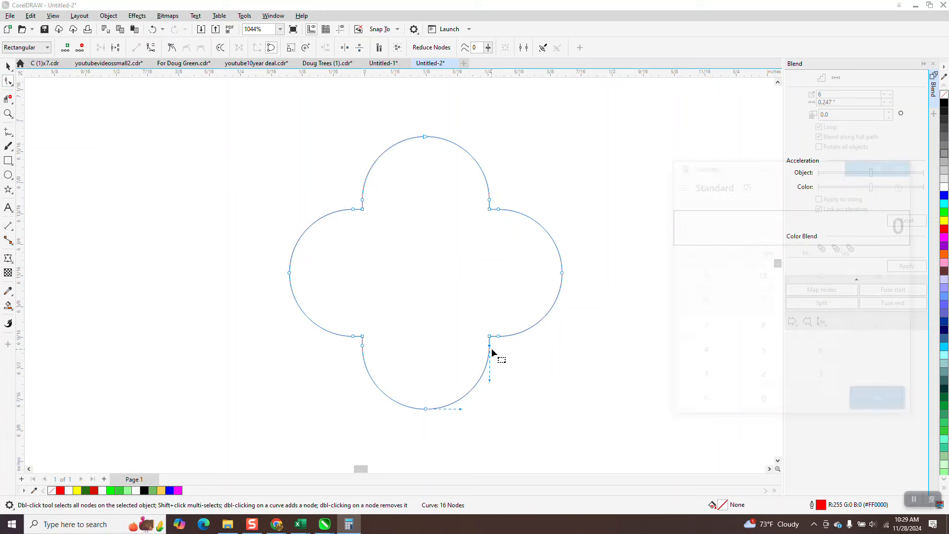
click(904, 165)
key(Delete)
click(411, 353)
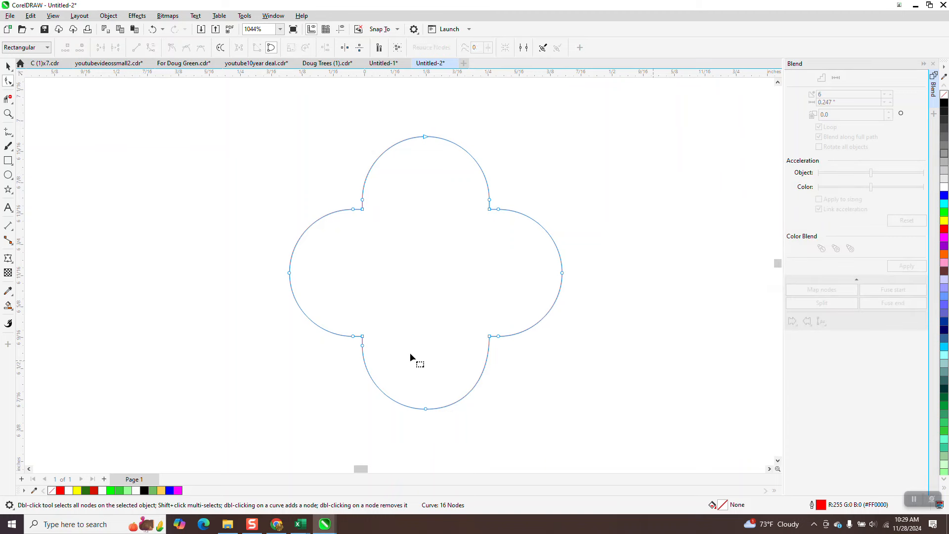
double_click(362, 345)
- Pull the end nodes of the lower and upper lobes outward to lengthen them, and stretch the upper lobe's side curve handle
drag(425, 411, 428, 421)
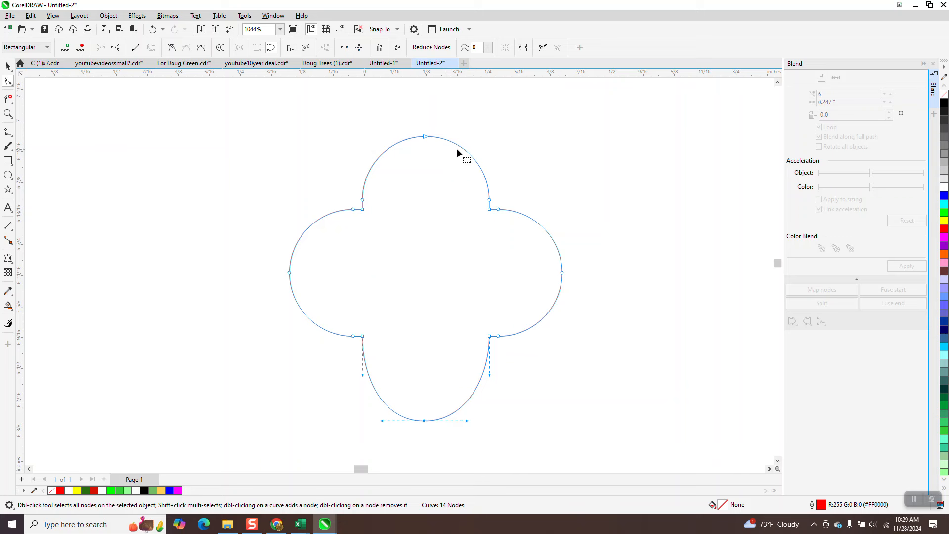
drag(425, 138, 427, 127)
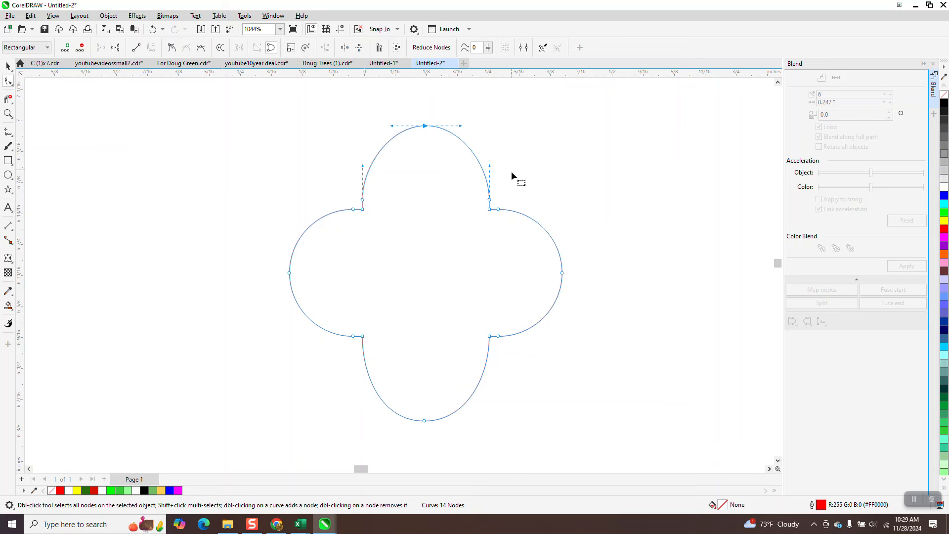
mouse_move(490, 166)
mouse_down()
mouse_move(504, 161)
mouse_move(489, 160)
mouse_up()
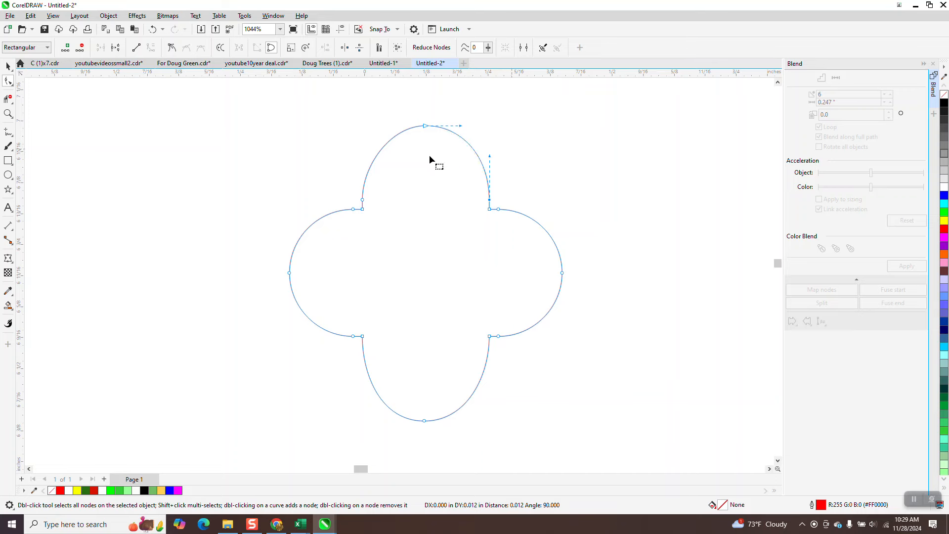
- Scale the four-lobed shape down proportionally to about 0.469 by 0.508 inches
scroll(385, 191, down, 2)
click(9, 67)
scroll(445, 212, down, 7)
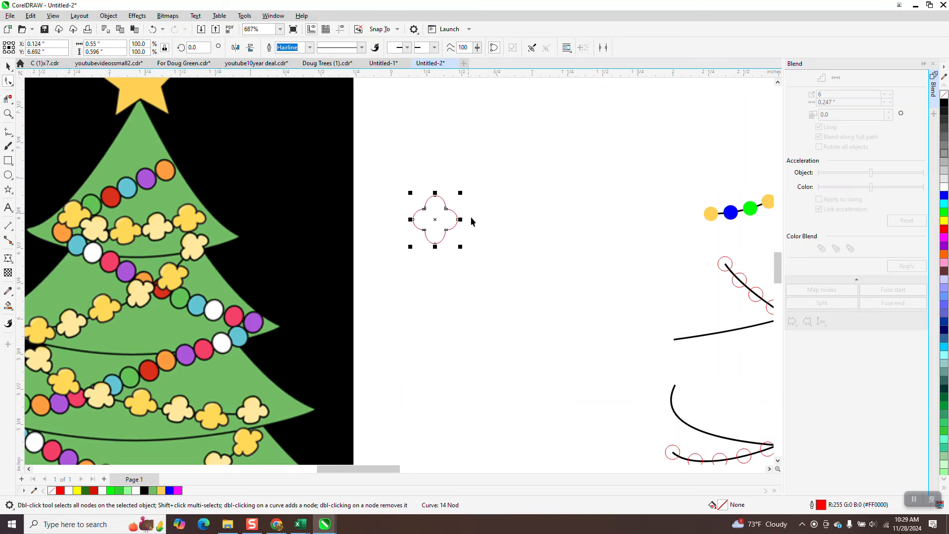
drag(460, 193, 454, 200)
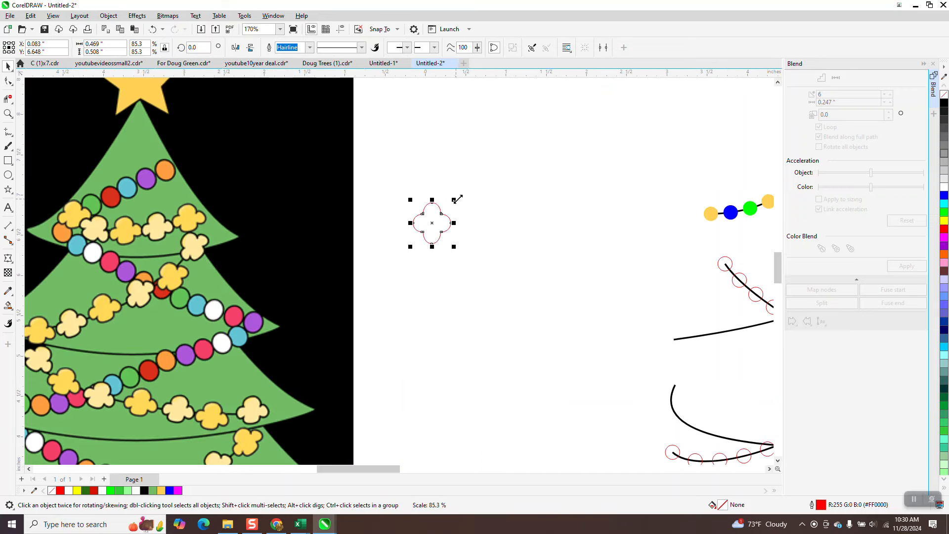
- Move the short black garland curve from the top tree tier to above the tree and place the four-lobed shape beside it
scroll(454, 213, down, 2)
scroll(578, 296, down, 4)
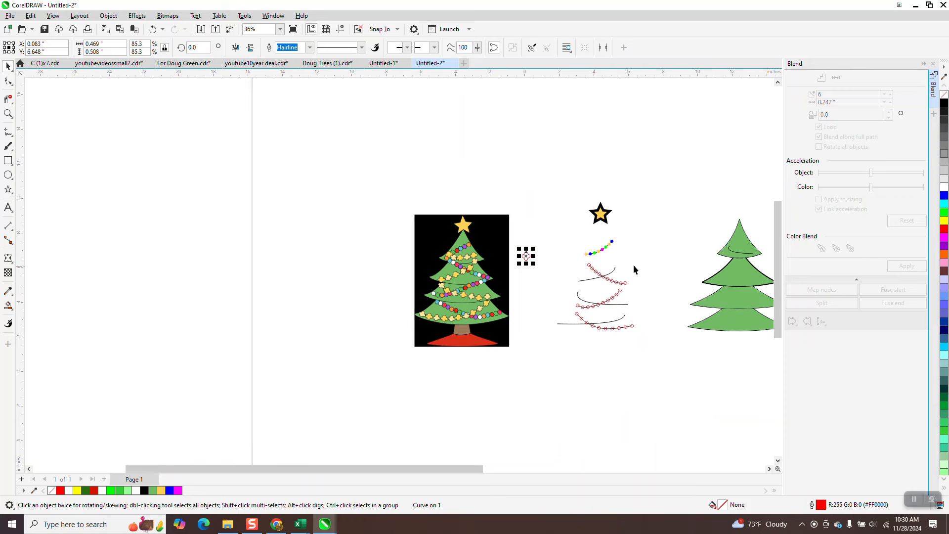
click(735, 252)
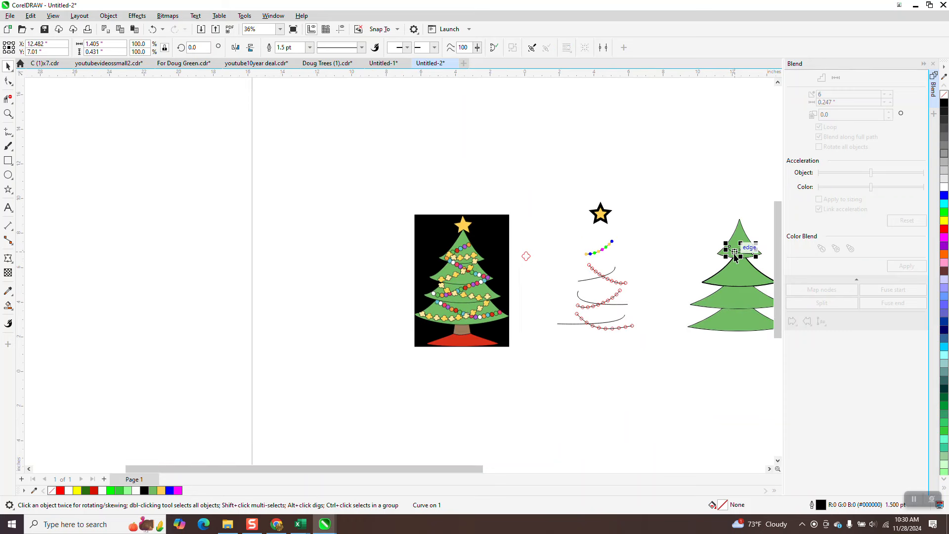
key(Up)
drag(527, 257, 701, 122)
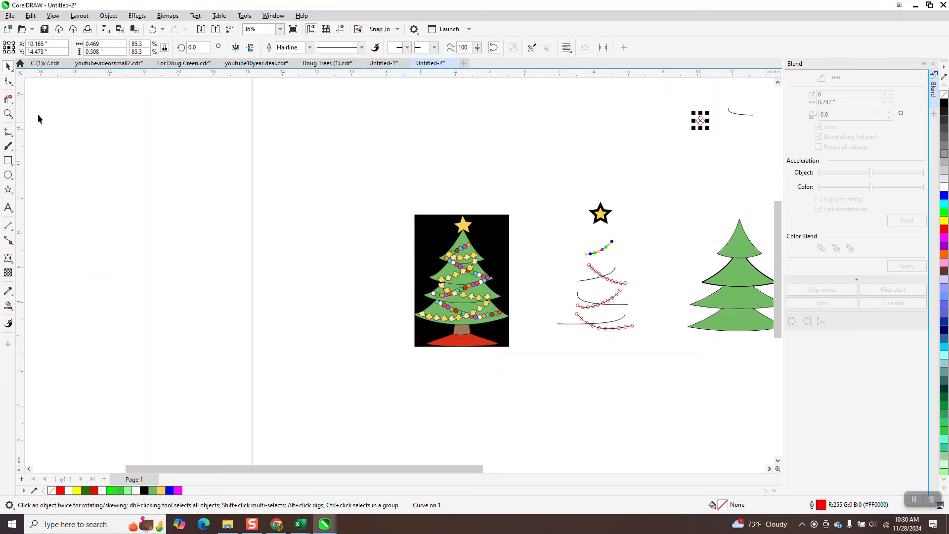
- Scale the four-lobed shape down to about 0.372 by 0.403 inches and place a copy level with it
click(8, 114)
drag(646, 98, 776, 154)
click(8, 66)
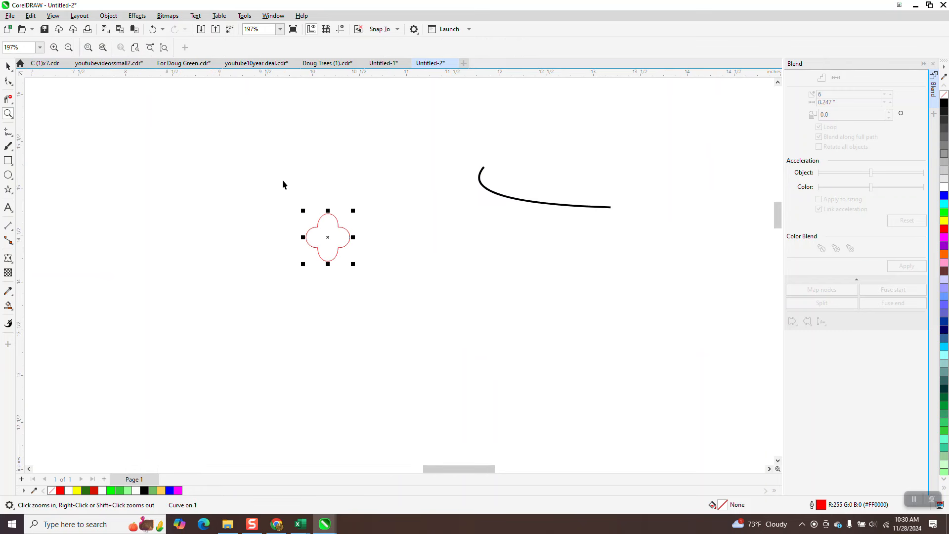
drag(354, 209, 345, 219)
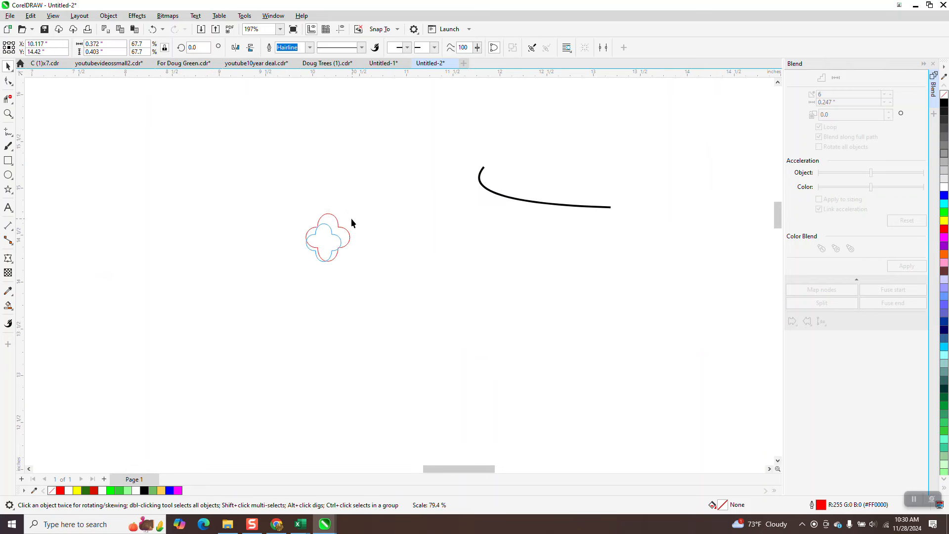
drag(324, 245, 409, 245)
- Try blending the two four-lobed shapes with 5 steps along the full length of the black curve
drag(275, 221, 425, 267)
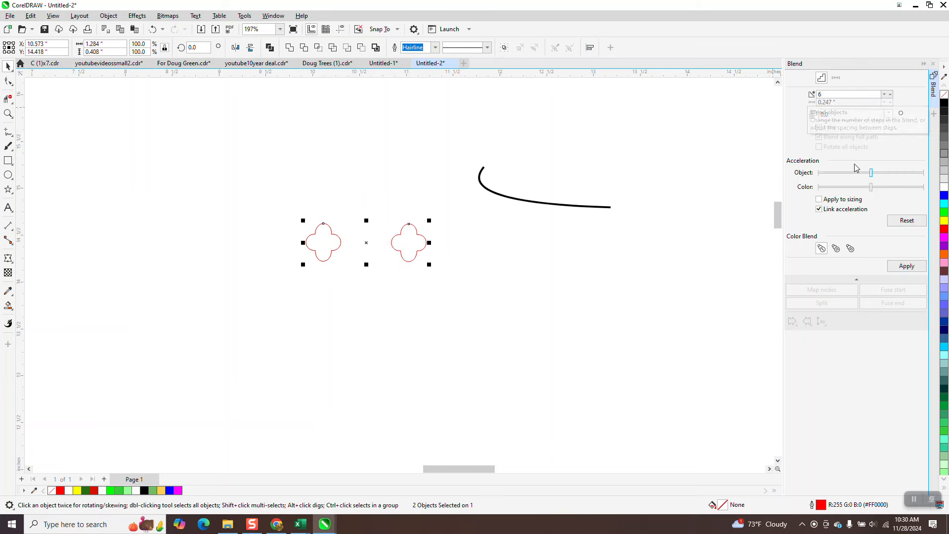
double_click(826, 94)
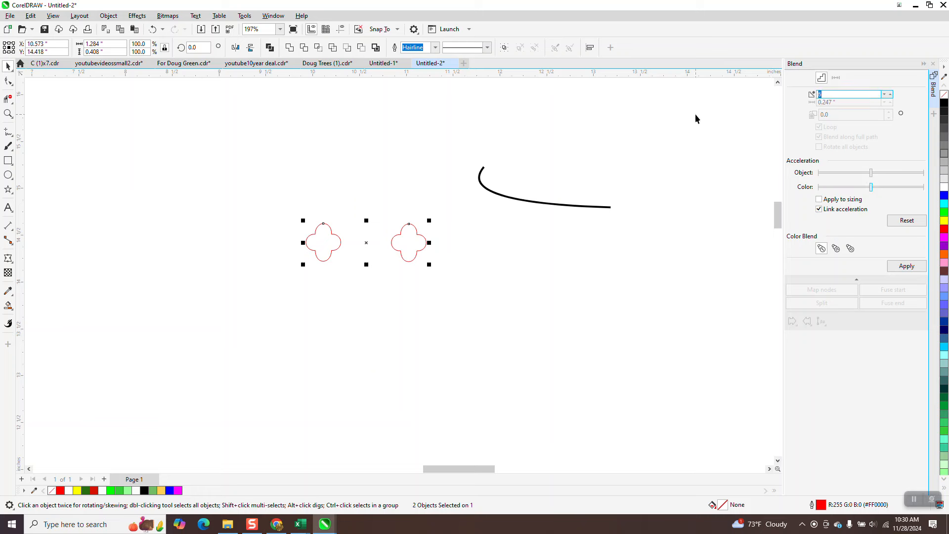
text(5)
click(907, 266)
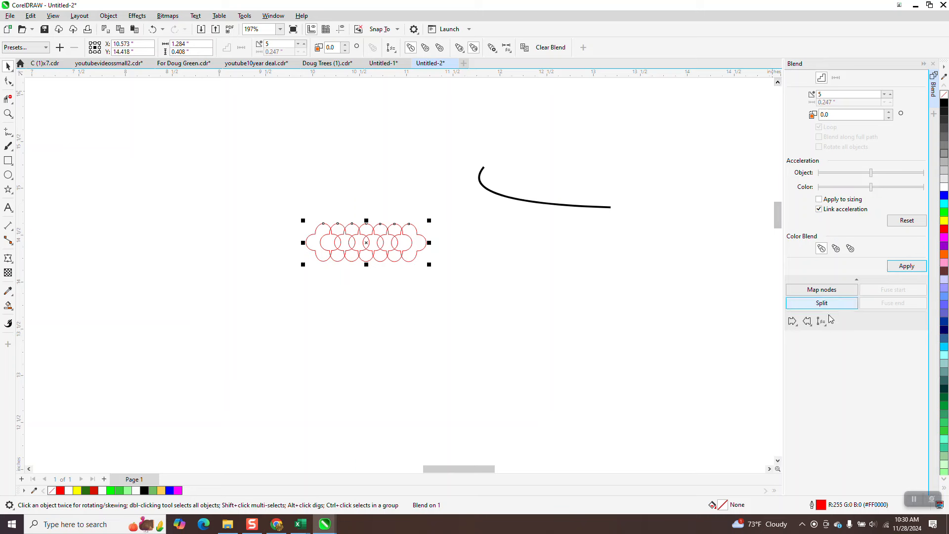
click(821, 321)
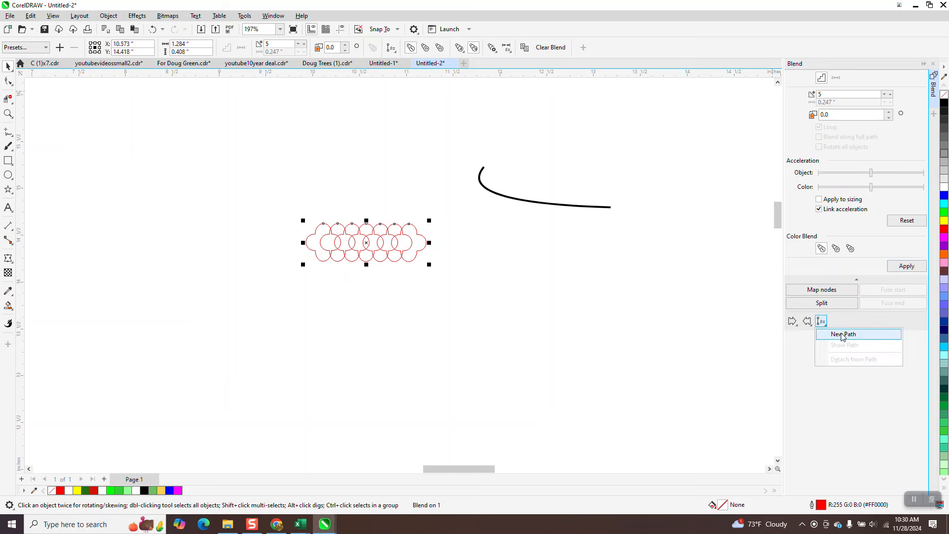
click(843, 334)
click(543, 202)
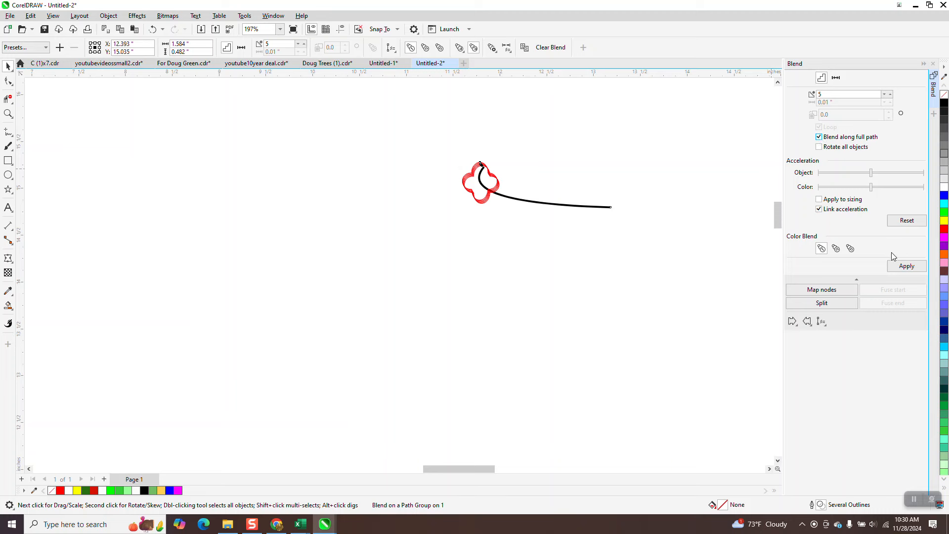
click(904, 266)
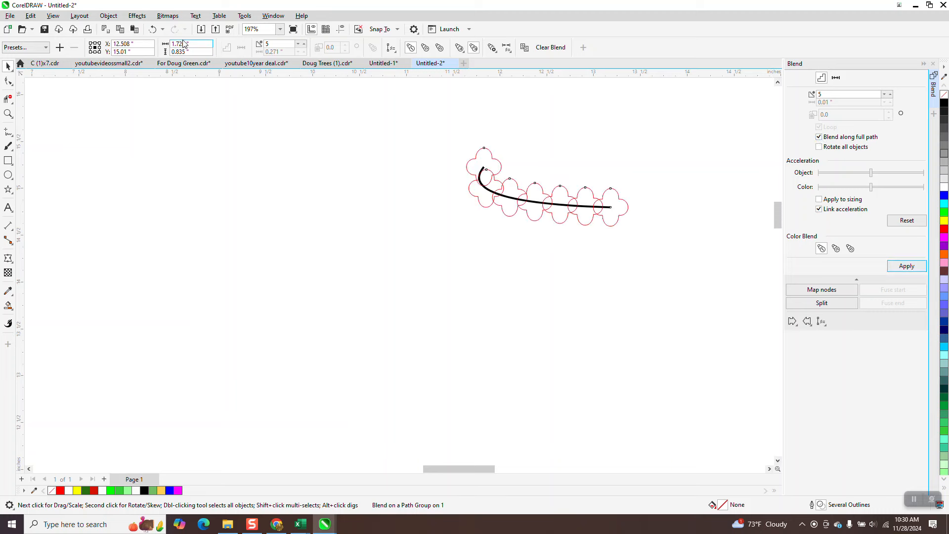
- Undo the 5-step blend and its attachment to the curve
click(152, 29)
click(153, 30)
click(153, 29)
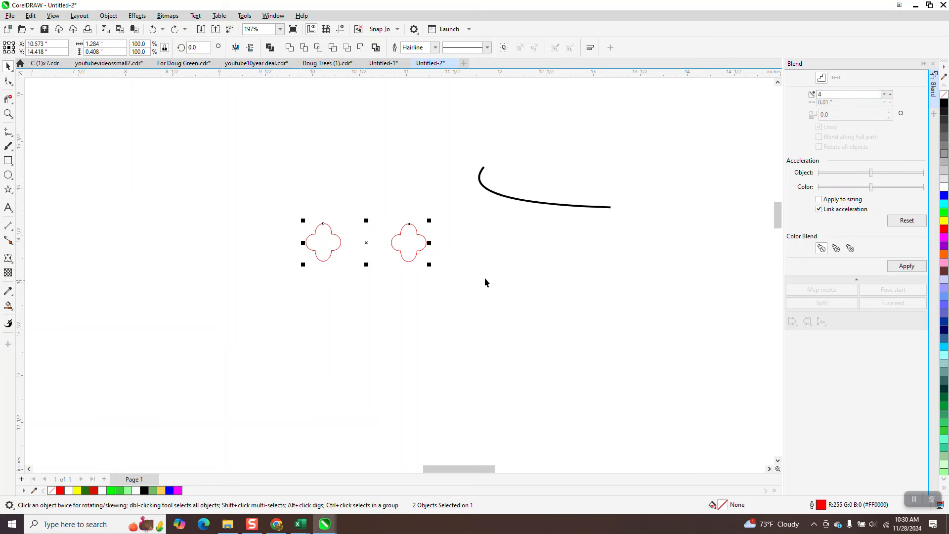
- Blend the two four-lobed shapes with 4 steps and fit the blend along the full black curve
click(907, 266)
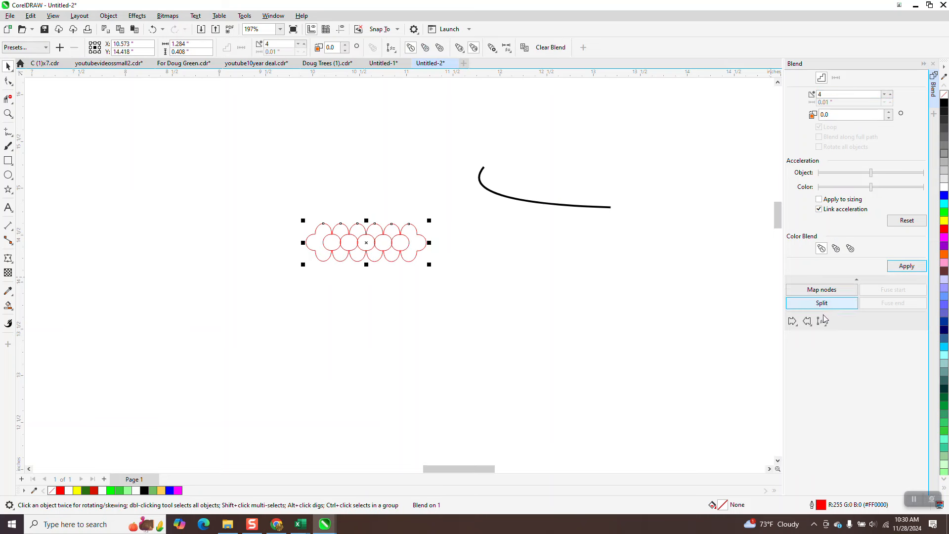
click(806, 321)
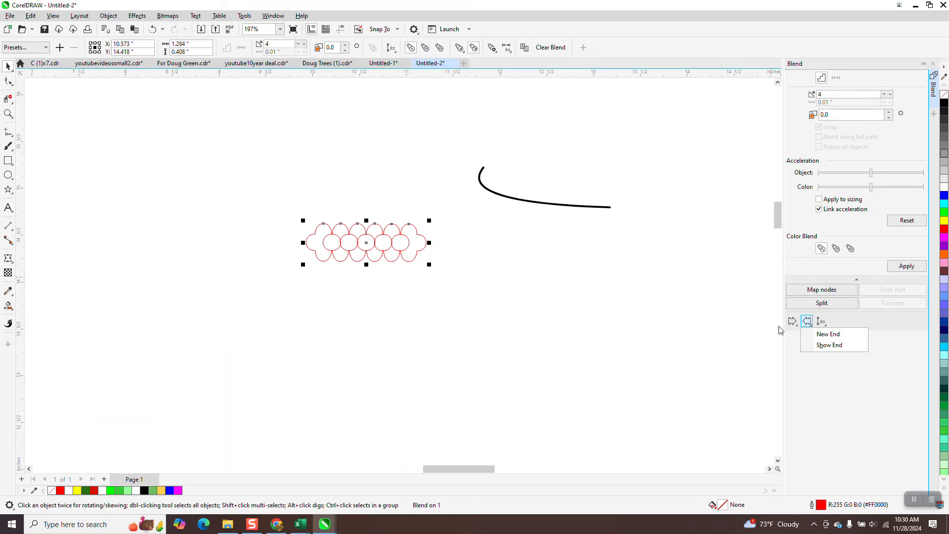
click(829, 334)
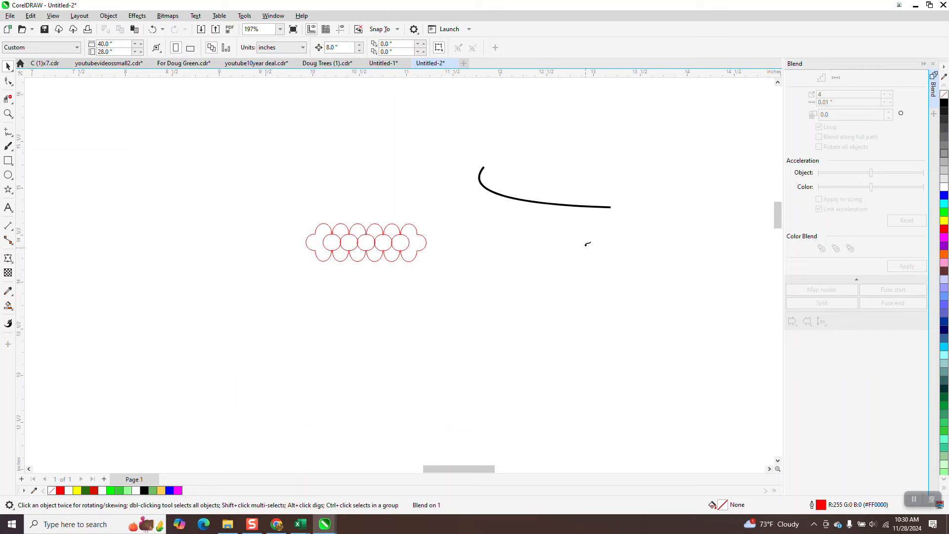
click(587, 204)
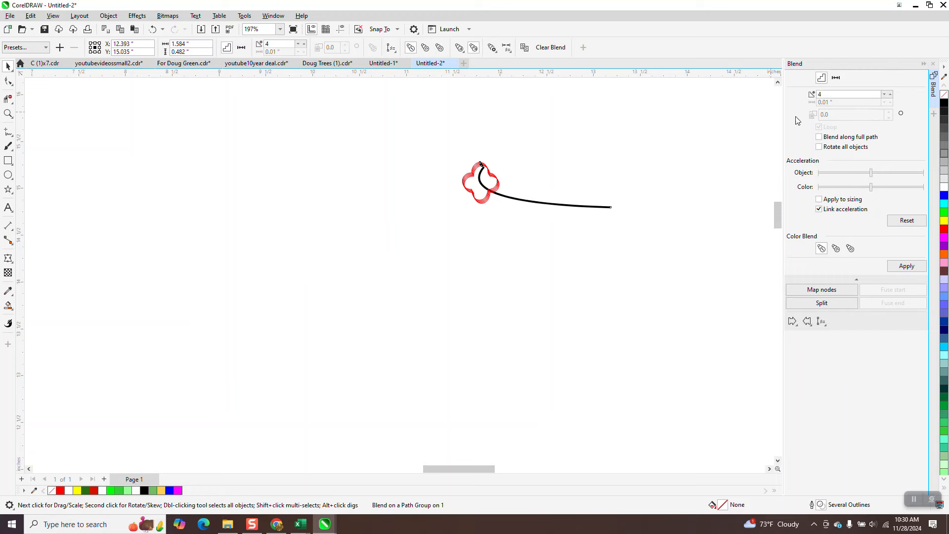
click(906, 266)
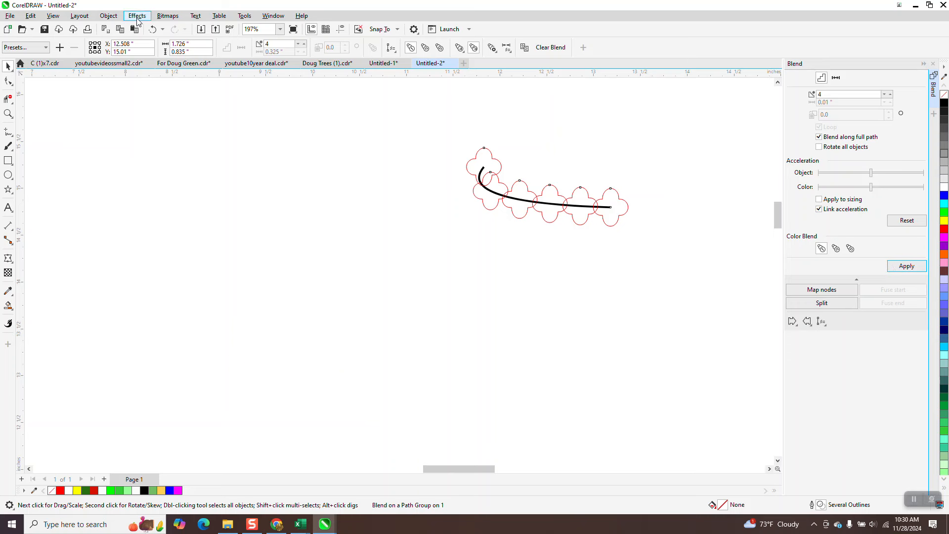
- Break the blend apart and move the four-lobed shape at the curve's upper end away from the curve
drag(377, 129, 727, 290)
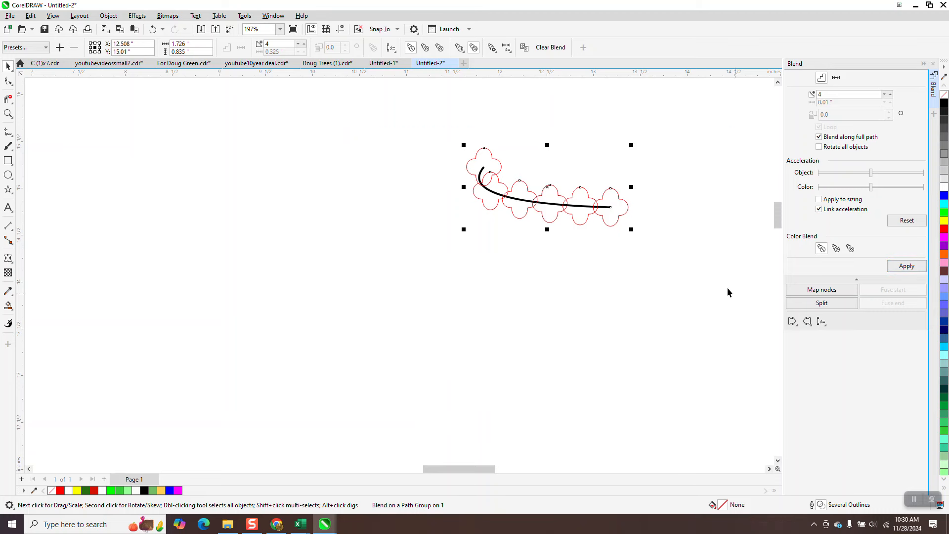
click(110, 17)
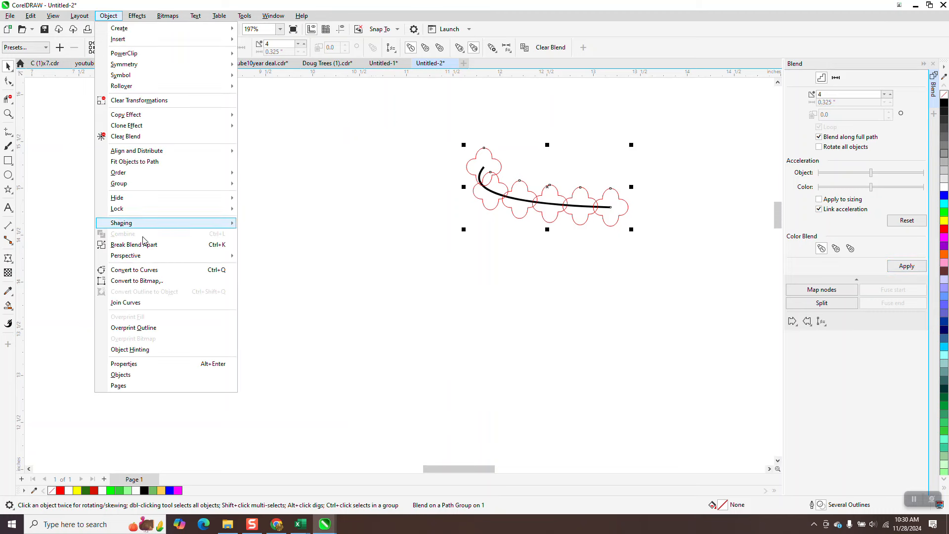
click(171, 245)
click(463, 190)
drag(493, 166, 403, 163)
- Ungroup the four intermediate shapes on the curve, undoing the accidental shift of the group
click(482, 198)
click(477, 194)
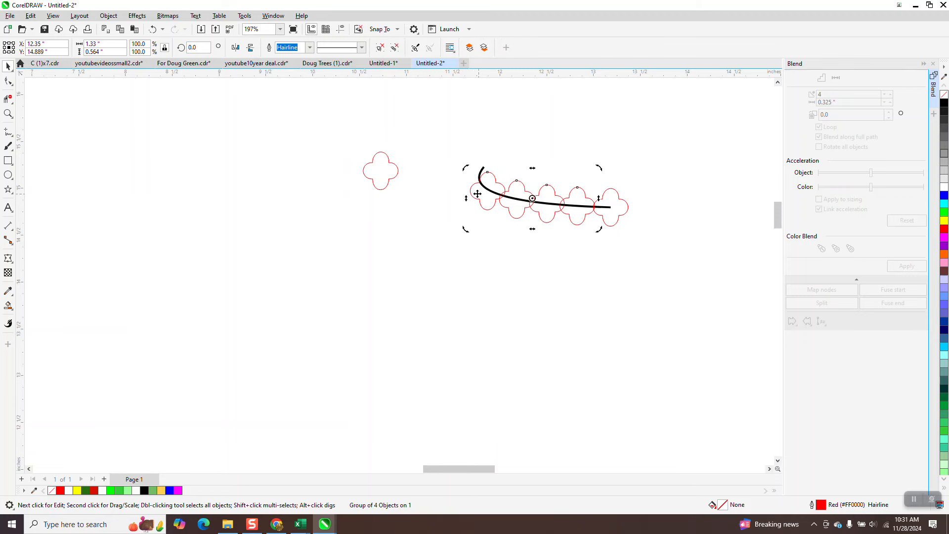
click(152, 29)
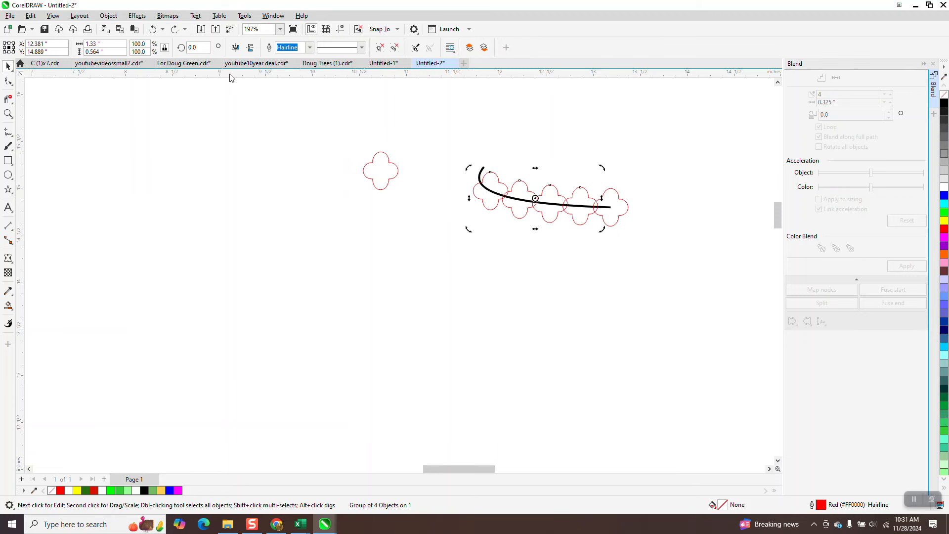
click(108, 16)
mouse_move(236, 189)
click(264, 195)
- Reposition the first three loose shapes along the curve, moving the first one onto the curve's upper end
click(500, 188)
drag(501, 188, 485, 173)
click(507, 193)
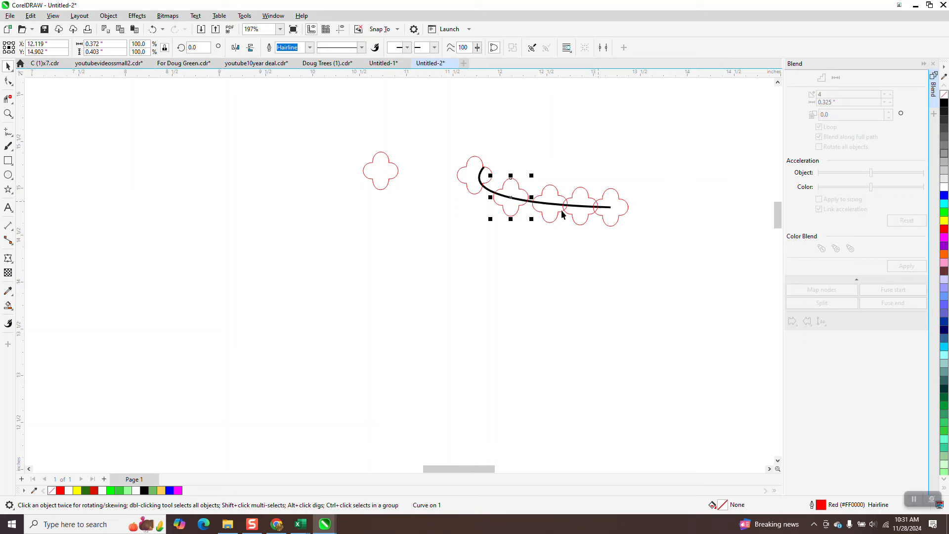
drag(515, 201, 549, 209)
- Shift the fourth shape slightly along the curve and rotate it about 29 degrees
click(577, 215)
click(583, 207)
drag(596, 187, 593, 173)
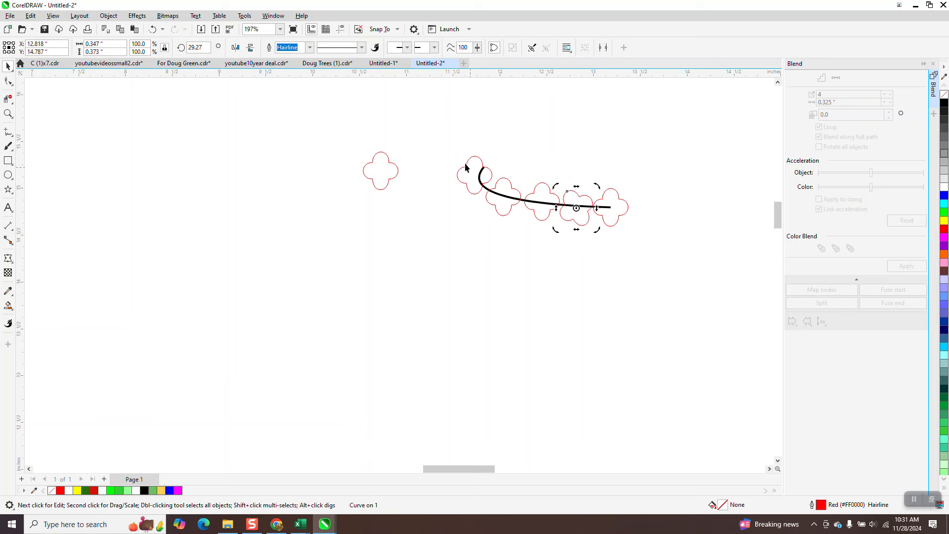
drag(448, 139, 669, 271)
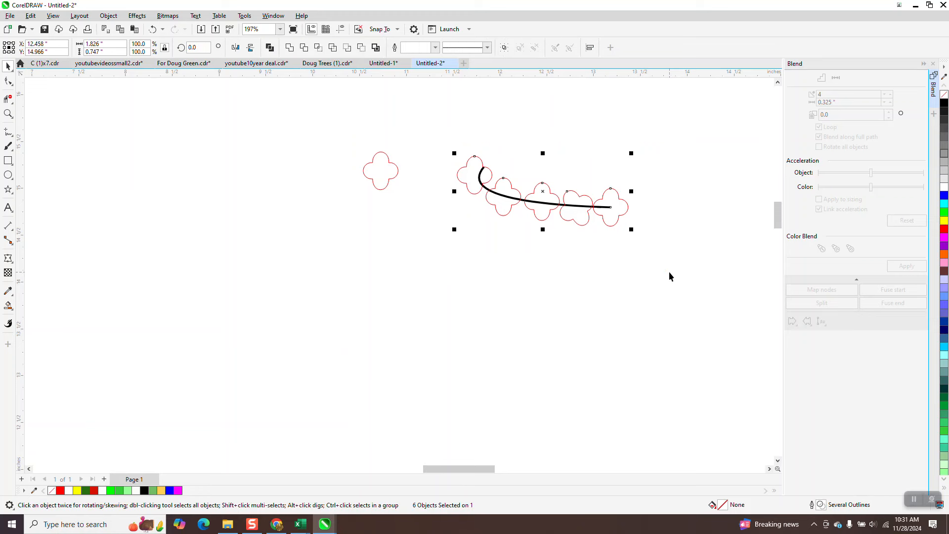
scroll(617, 240, down, 5)
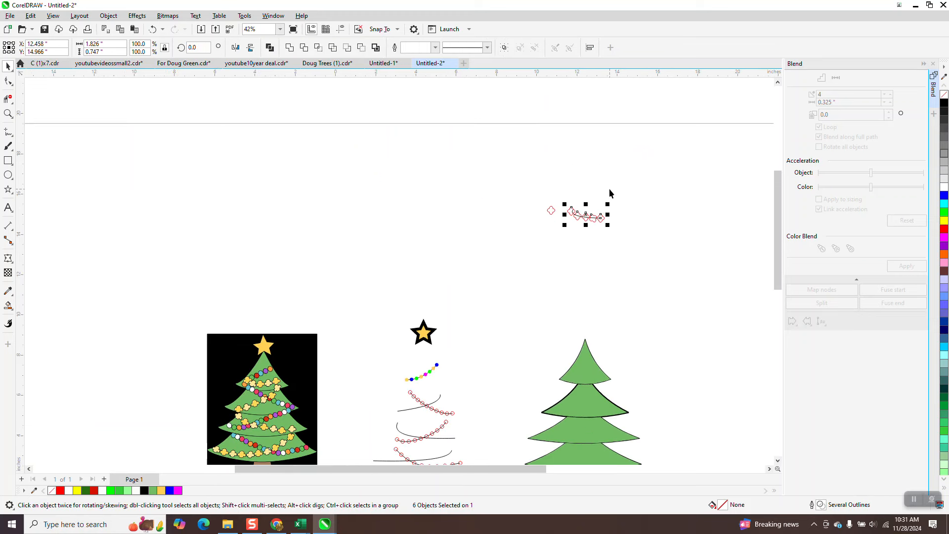
click(252, 157)
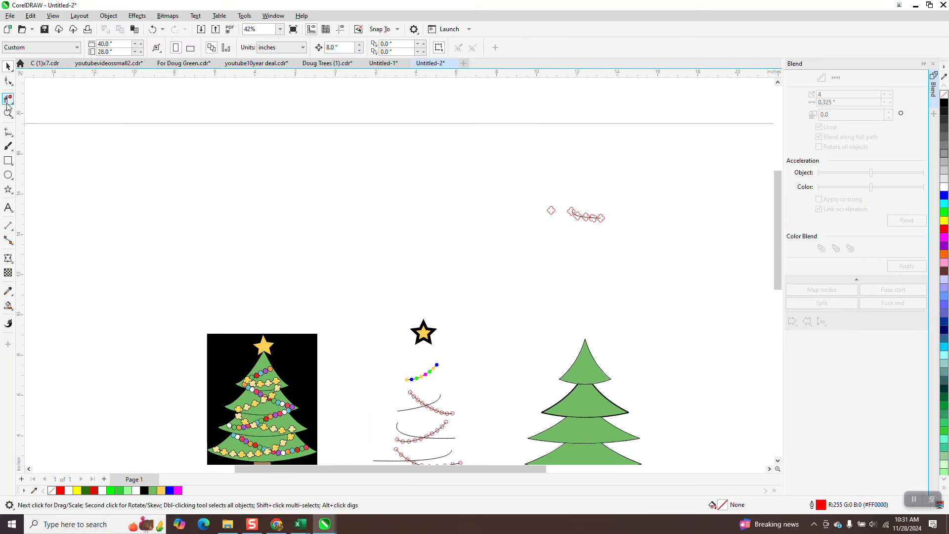
key(z)
drag(546, 195, 611, 270)
key(space)
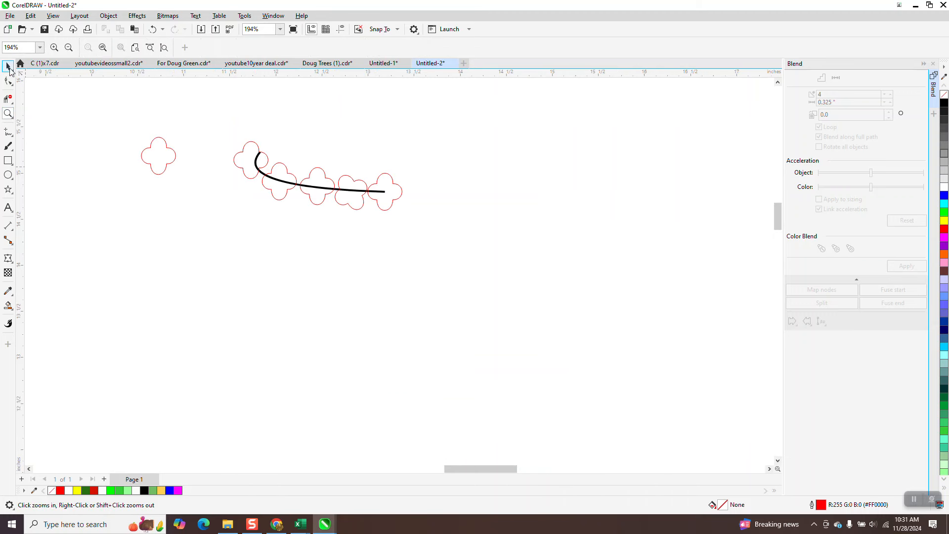
- Move the curve beneath the four-lobed shapes 8 inches down and 8 inches left, back to the finished bead garland
click(260, 173)
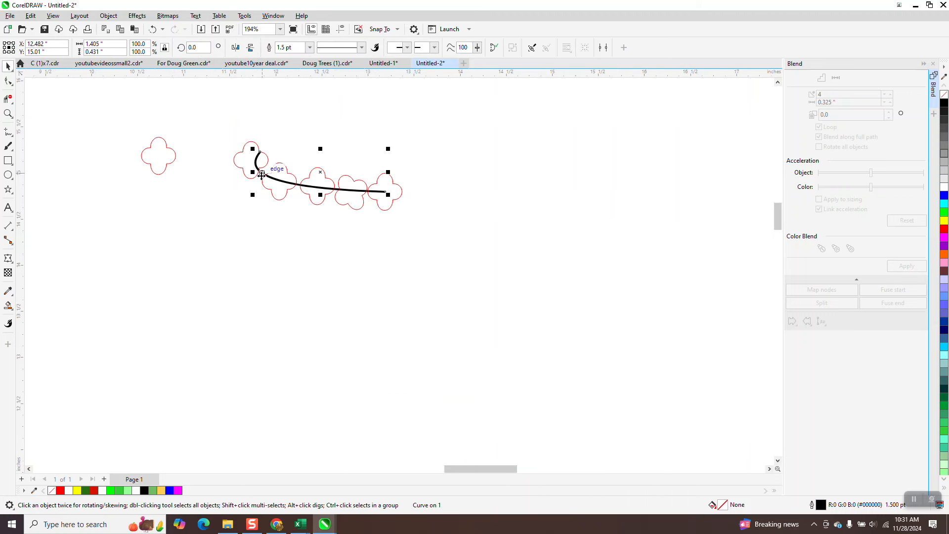
key(Down)
scroll(311, 165, down, 2)
scroll(412, 182, down, 1)
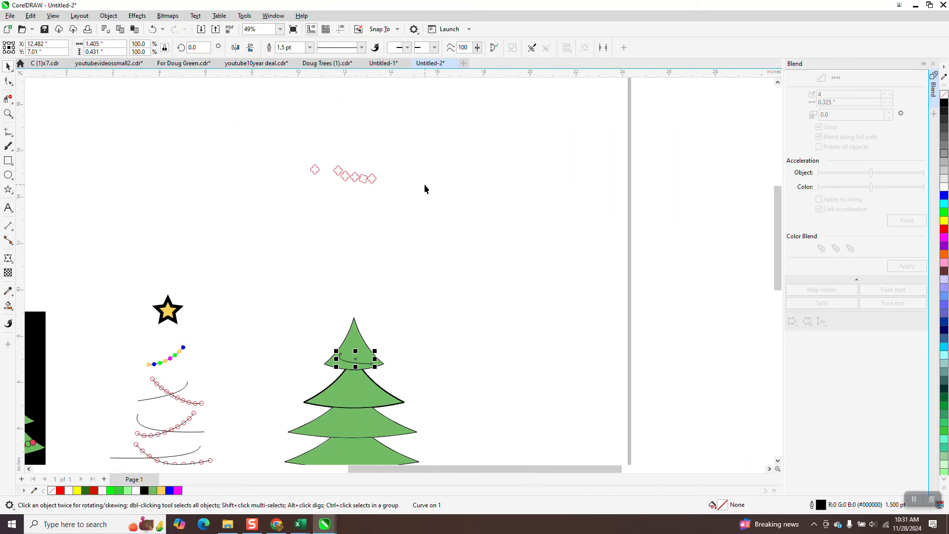
key(Left)
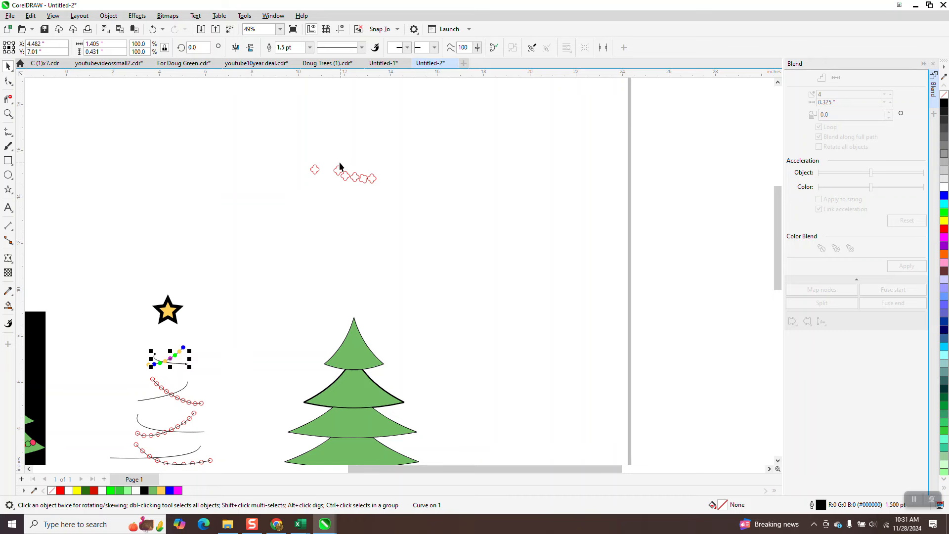
- Using Smart Fill without an outline, fill the first four-lobed shape with magenta and the second with red
drag(326, 159, 387, 194)
click(8, 306)
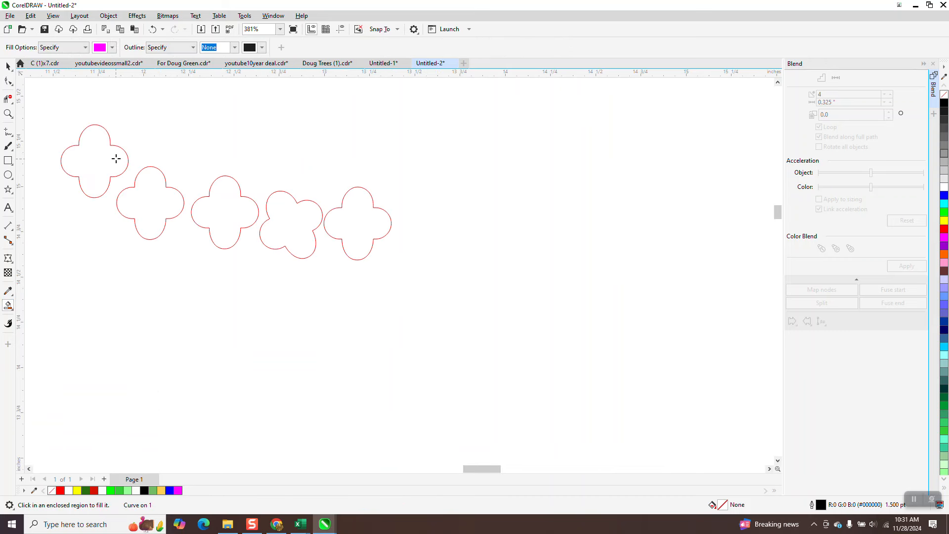
click(109, 154)
click(112, 48)
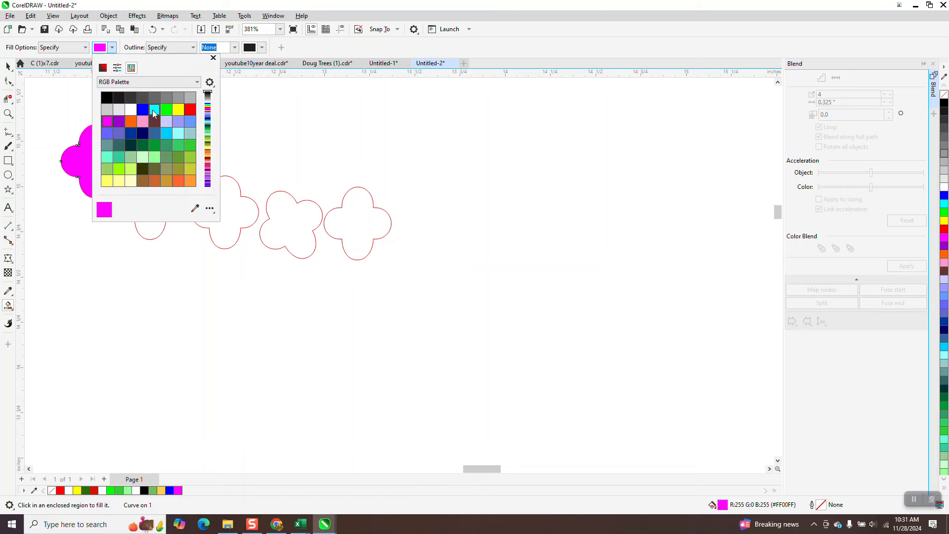
click(191, 110)
click(157, 229)
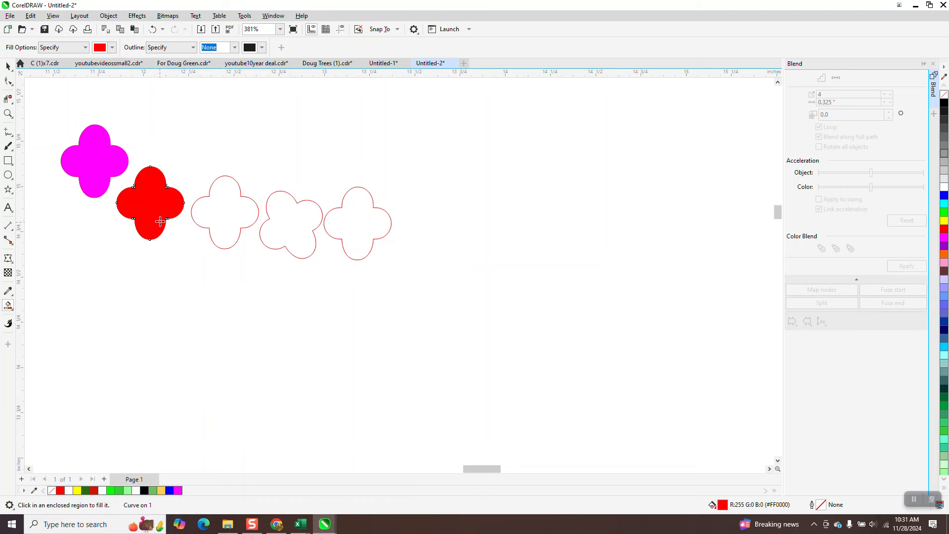
- Smart-fill the third four-lobed shape with green, the fourth with yellow and the fifth with cyan
click(112, 47)
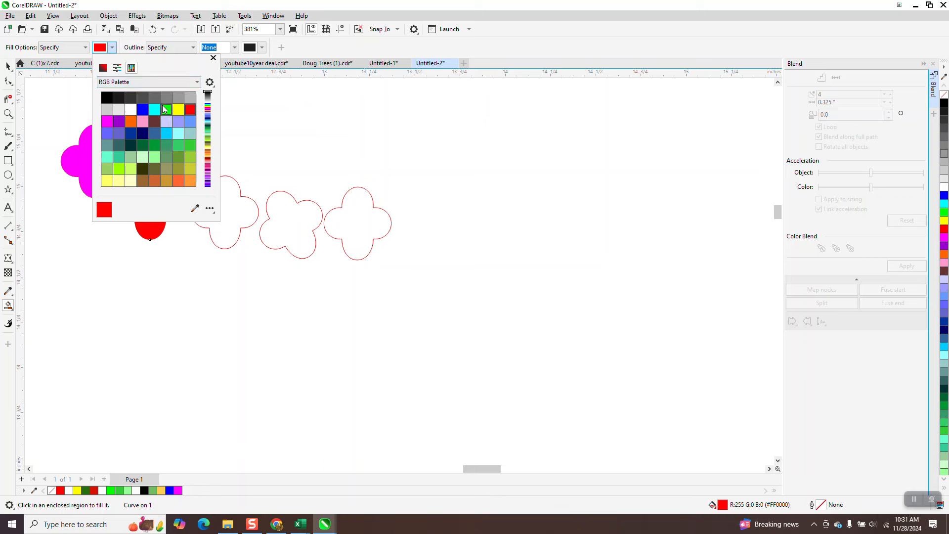
click(166, 109)
click(225, 193)
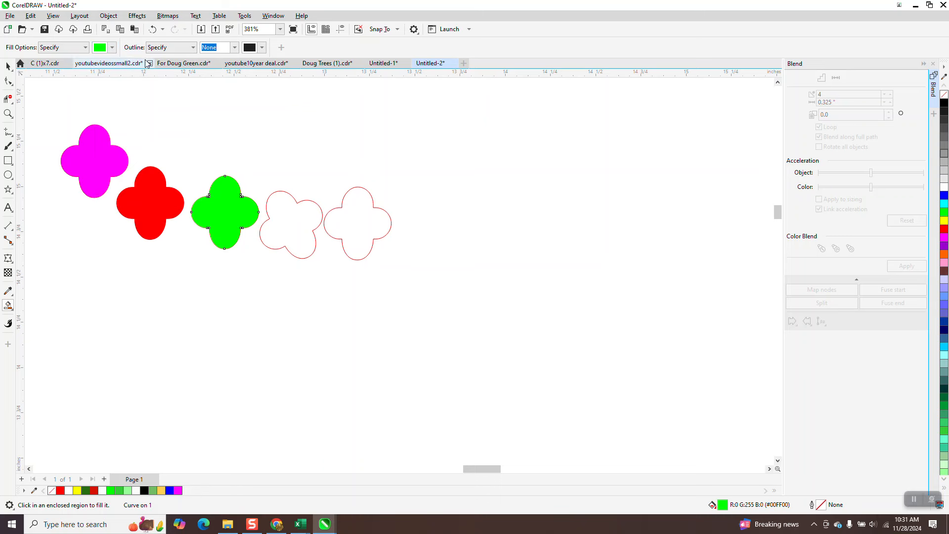
click(112, 47)
click(178, 109)
click(283, 213)
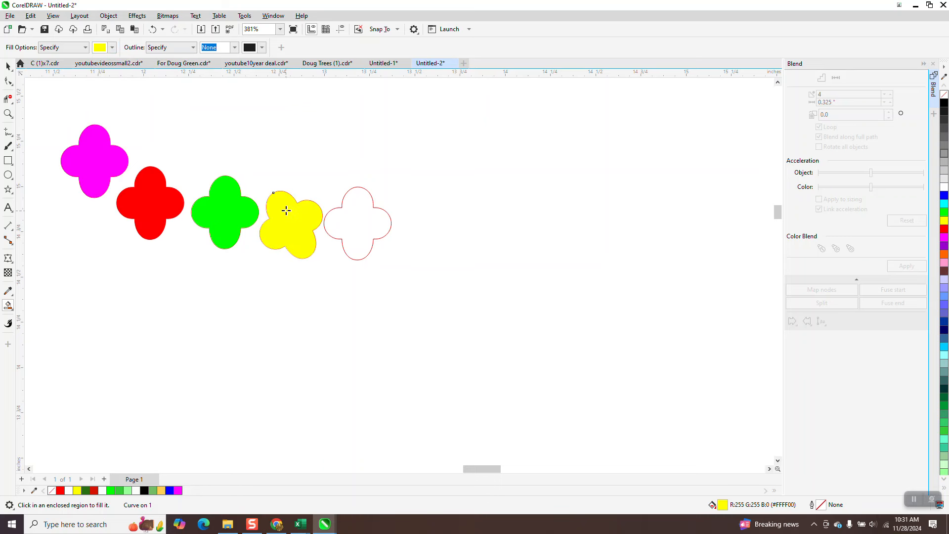
click(113, 48)
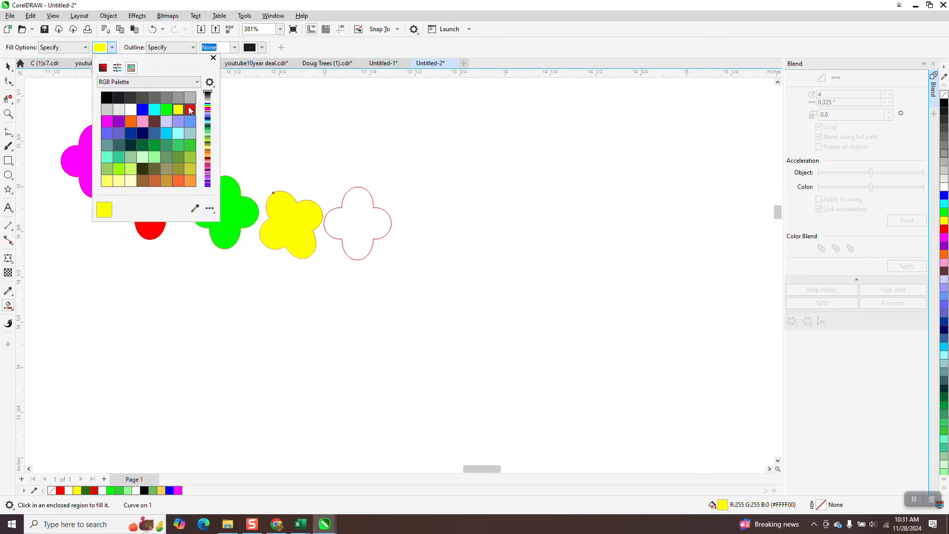
click(153, 109)
click(357, 222)
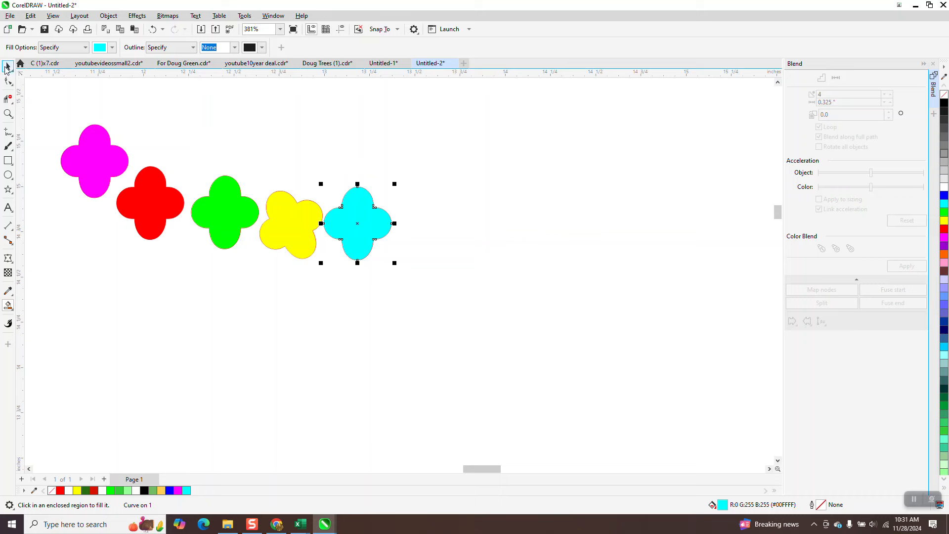
- Move the five coloured shapes together with their outlines 8 inches down and 8 inches left onto their curve
click(8, 66)
drag(50, 119, 757, 247)
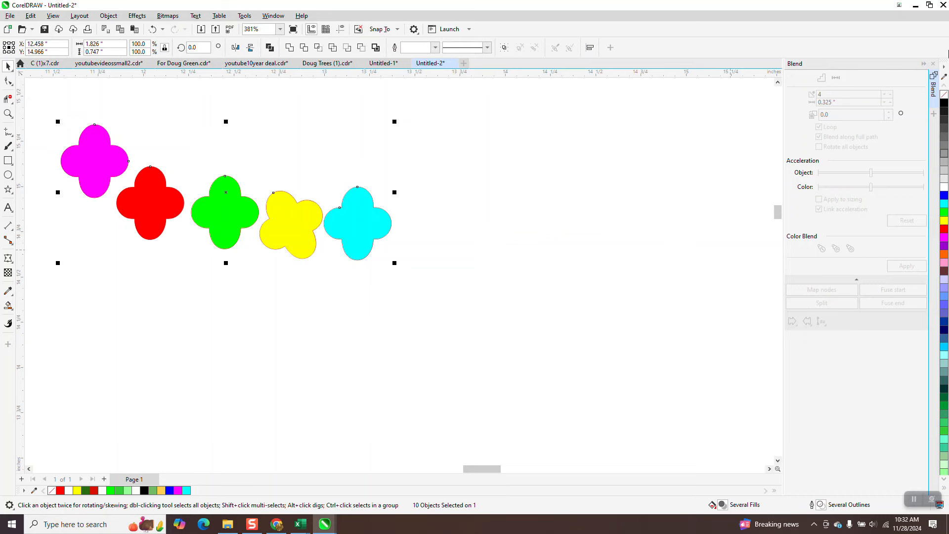
scroll(684, 170, down, 6)
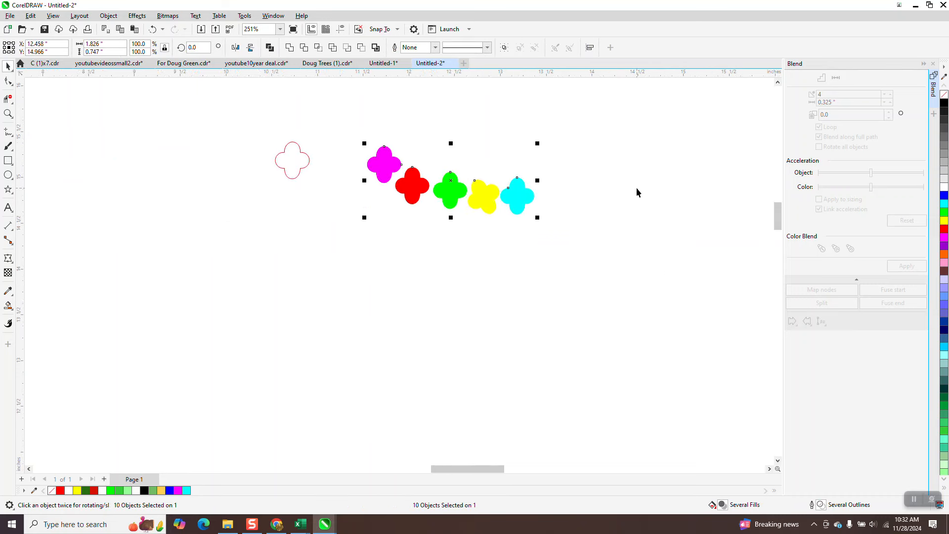
scroll(637, 189, down, 3)
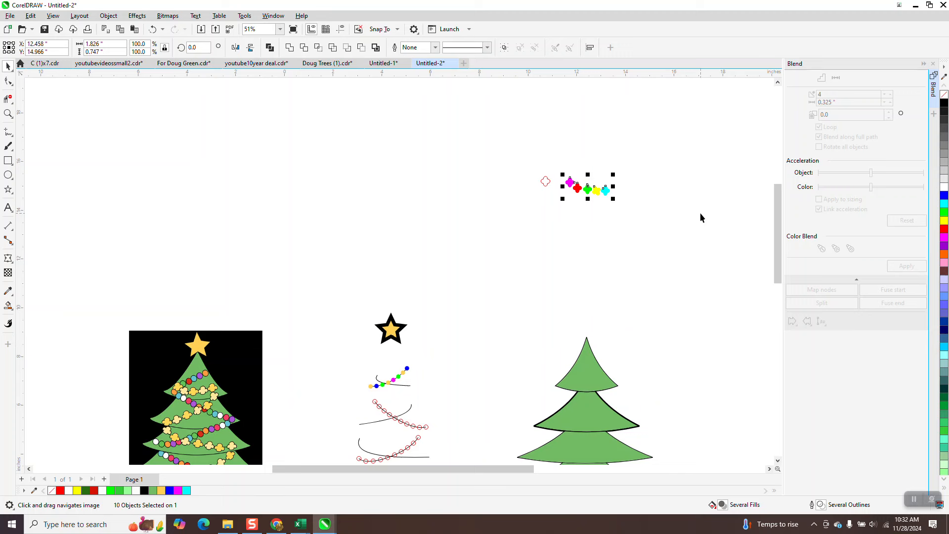
key(Down)
key(Left)
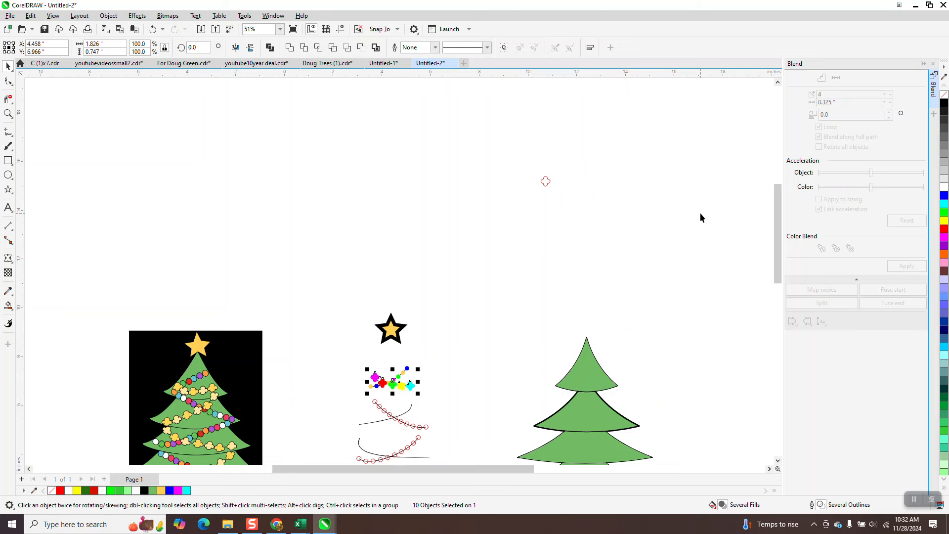
- Move the coloured popcorn and bead garlands together 8 inches right onto the tree's top tier
click(7, 114)
drag(340, 352, 496, 410)
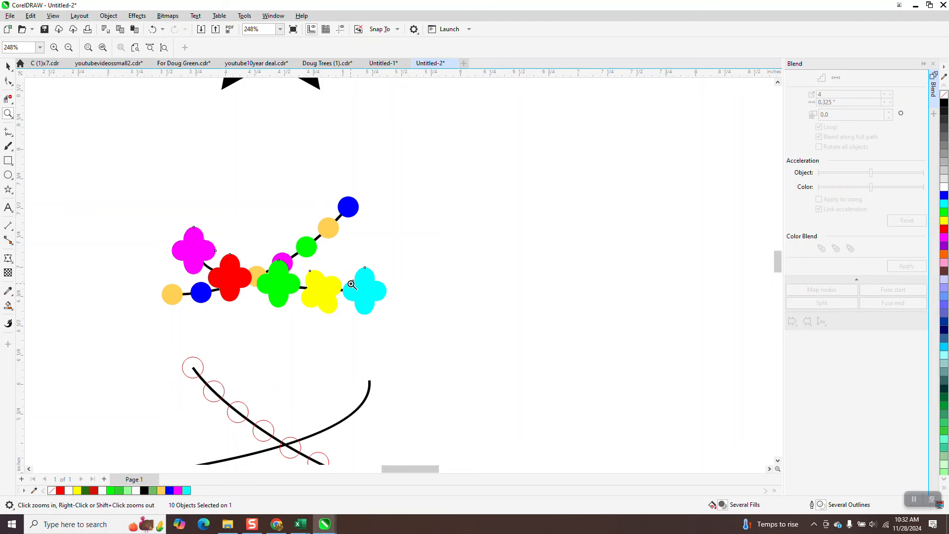
scroll(352, 285, down, 5)
click(8, 66)
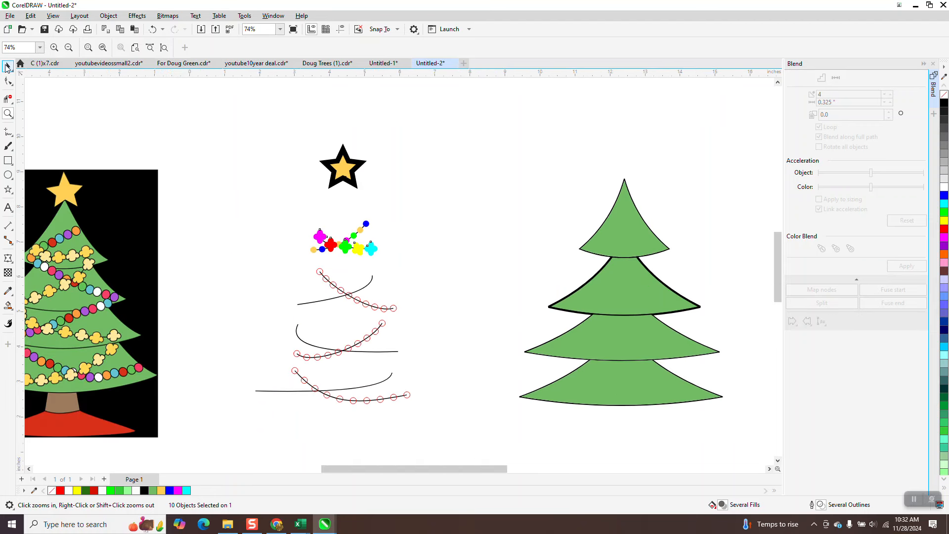
drag(290, 214, 419, 265)
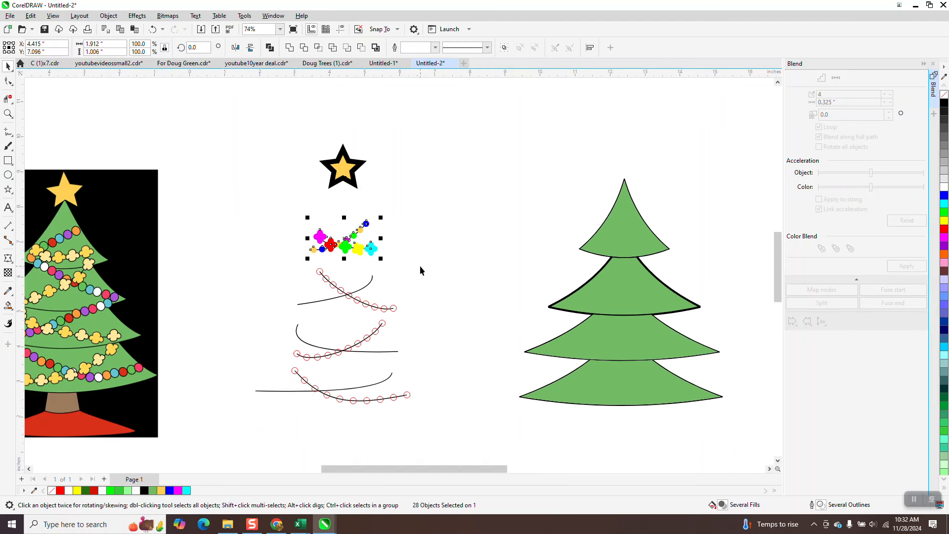
key(shift+Right)
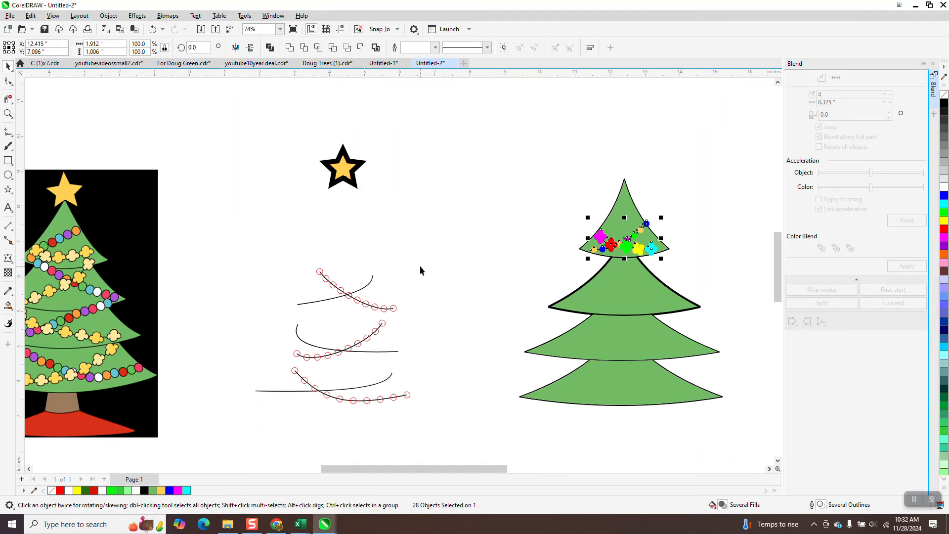
- Move the star onto the tip of the green tree and remove its outline
click(8, 114)
drag(553, 219, 765, 324)
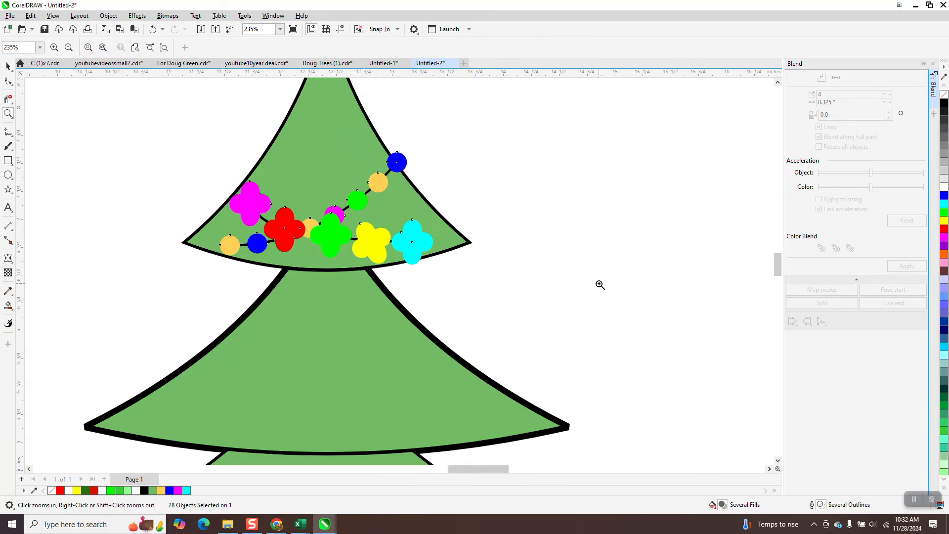
scroll(604, 277, down, 1)
scroll(479, 256, down, 2)
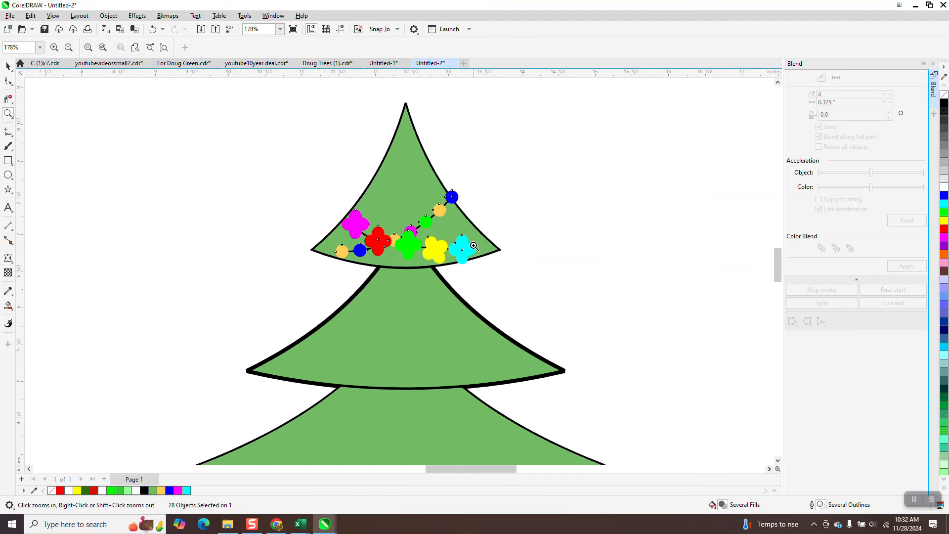
scroll(477, 281, down, 2)
scroll(470, 279, down, 1)
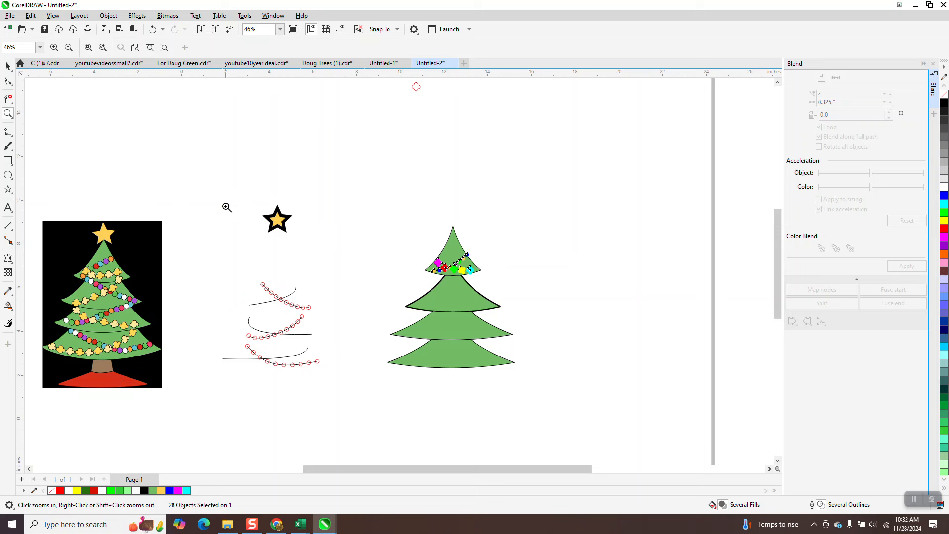
click(8, 66)
drag(243, 186, 316, 248)
drag(277, 219, 452, 219)
right_click(944, 94)
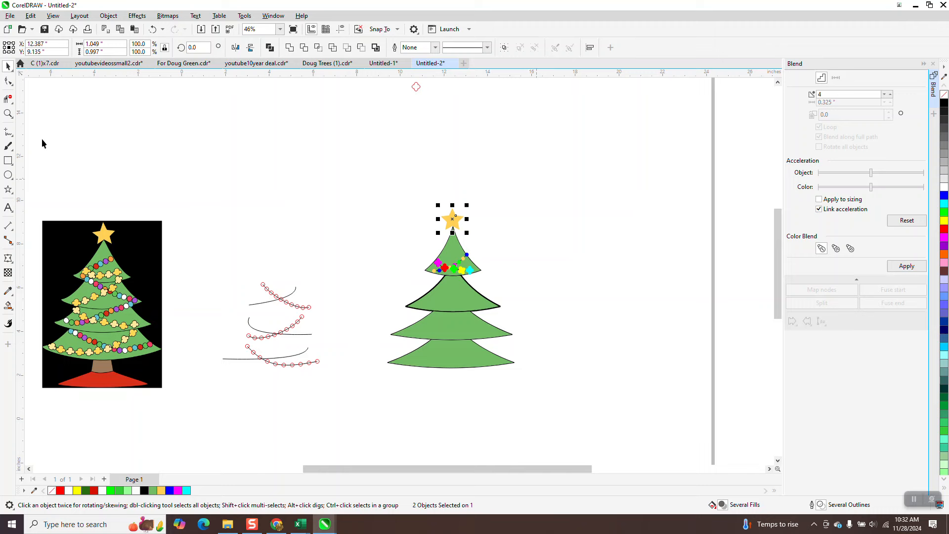
- Reposition the cyan, yellow, green and magenta four-lobed shapes on the top tier to spread them along the popcorn curve
click(7, 114)
drag(388, 194, 544, 333)
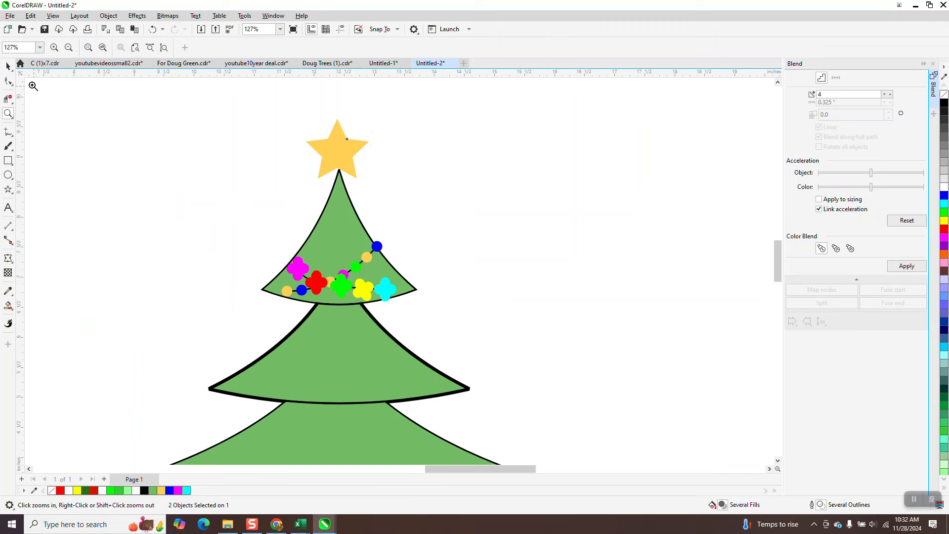
click(8, 67)
click(293, 272)
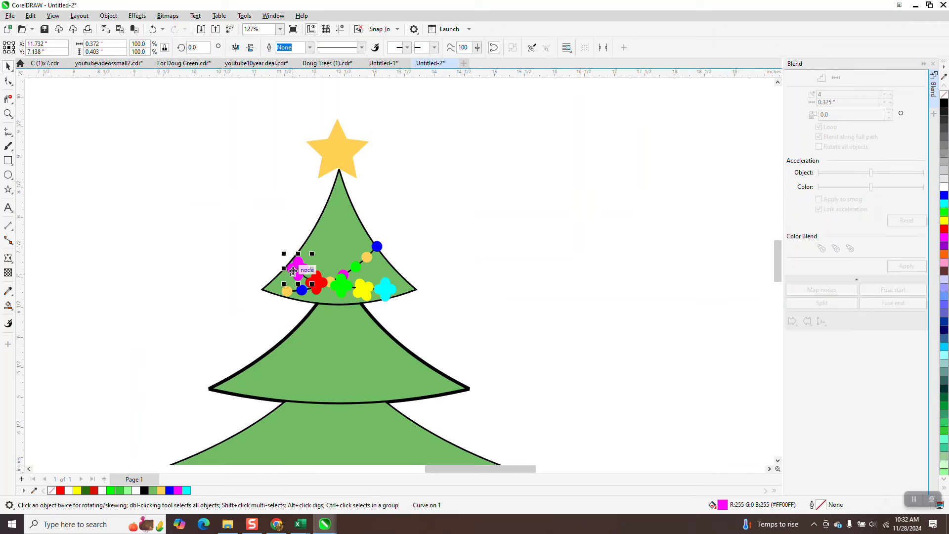
click(378, 246)
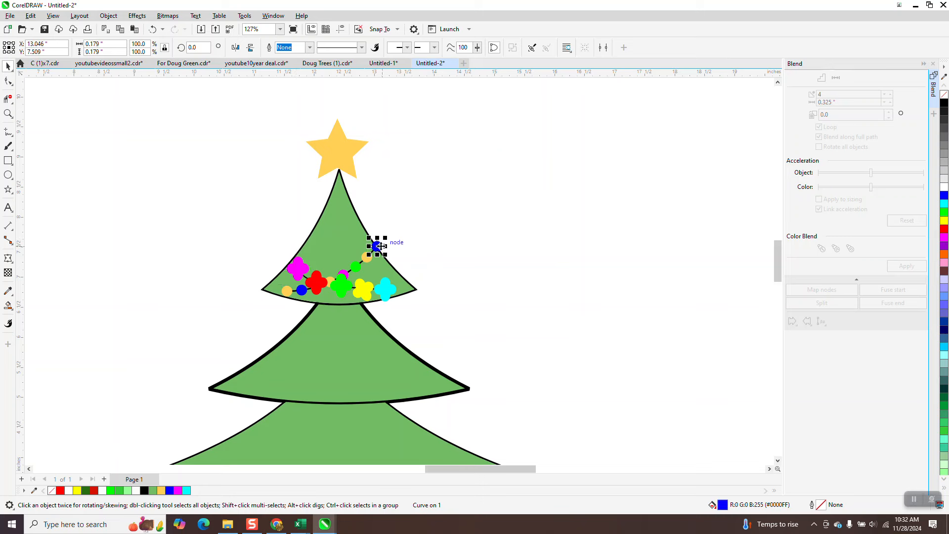
mouse_move(388, 294)
mouse_down()
mouse_move(397, 291)
mouse_move(381, 290)
mouse_up()
click(372, 291)
click(346, 289)
click(301, 273)
drag(301, 273, 297, 265)
click(425, 289)
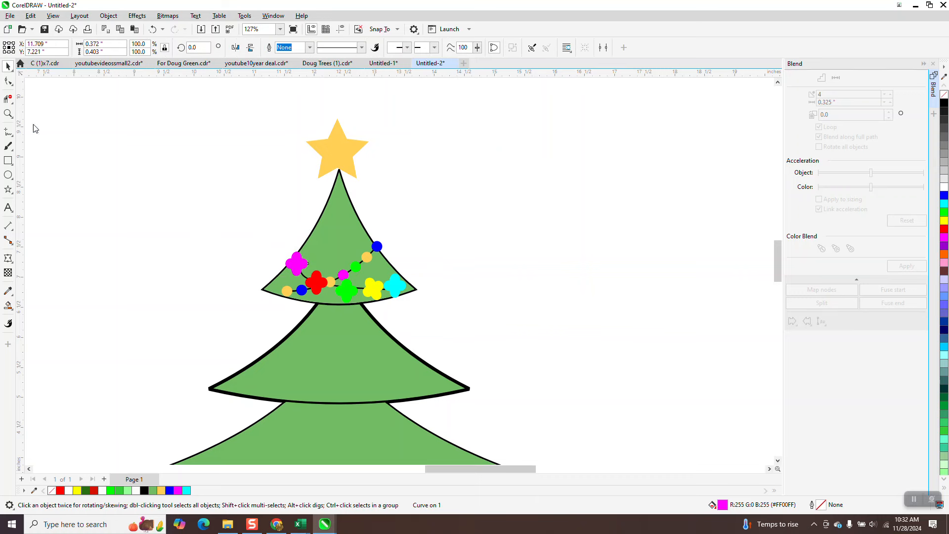
- Delete the plain curve that crosses the uppermost remaining bead garland beside the tree
click(8, 114)
scroll(356, 256, down, 3)
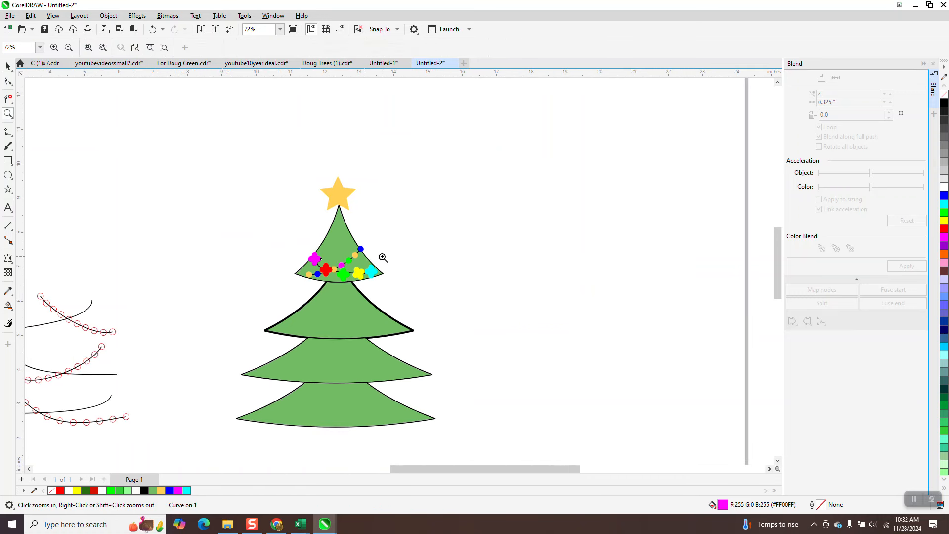
scroll(388, 253, down, 2)
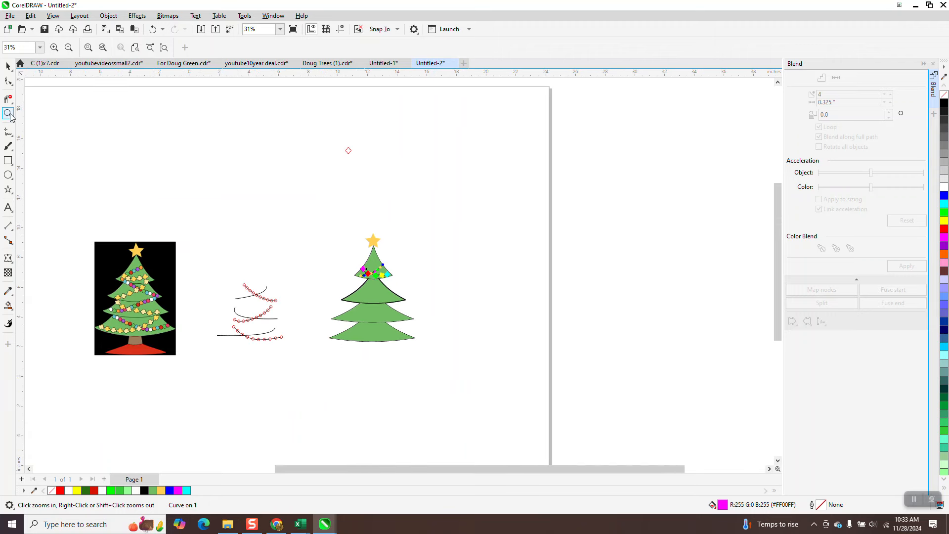
mouse_move(214, 276)
mouse_down()
mouse_move(283, 344)
mouse_move(461, 387)
mouse_up()
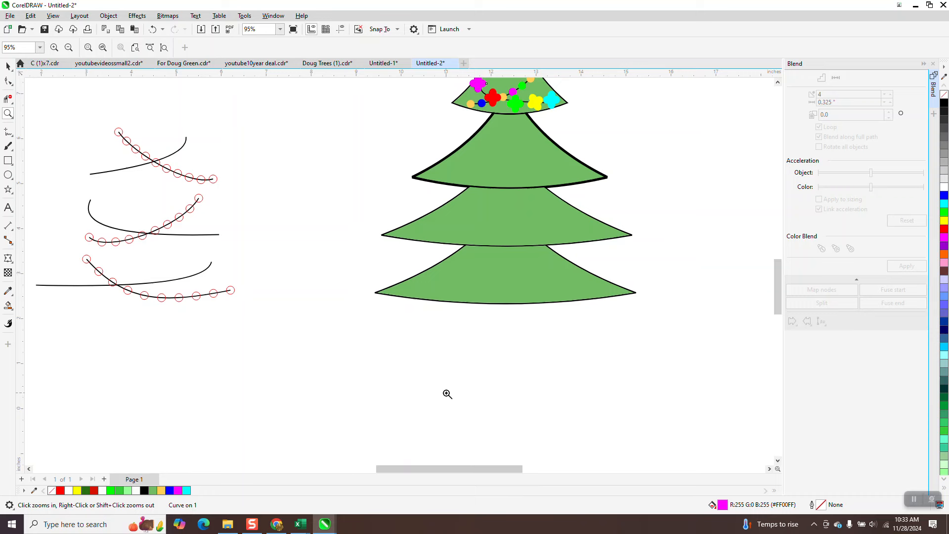
scroll(440, 391, down, 1)
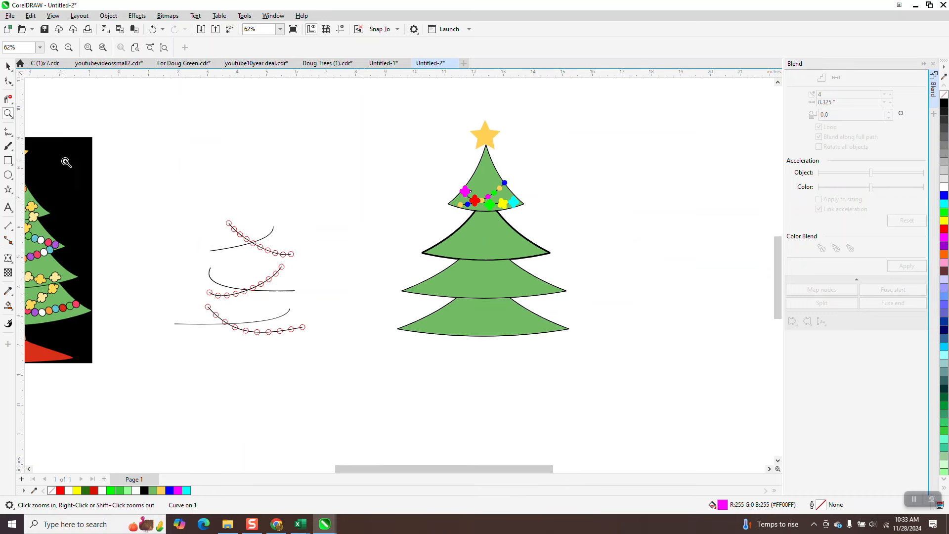
click(7, 66)
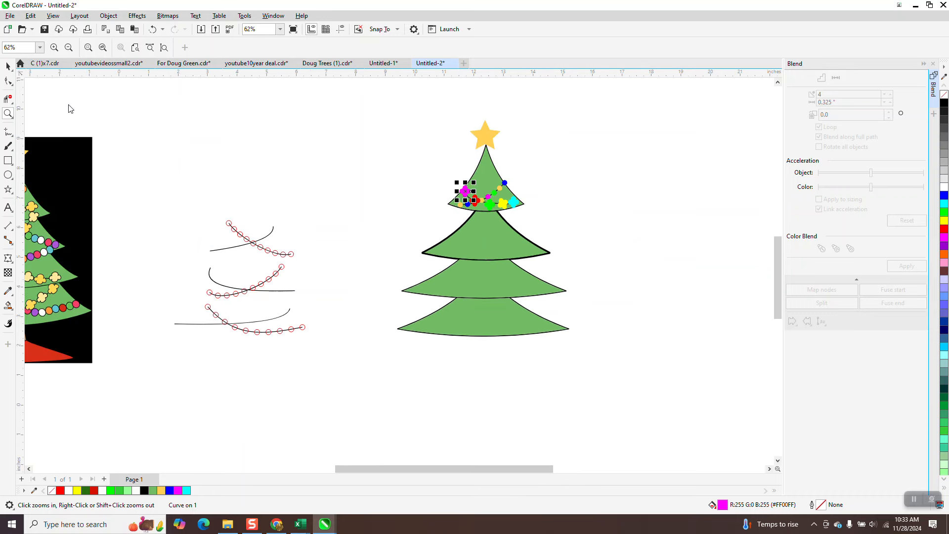
click(273, 228)
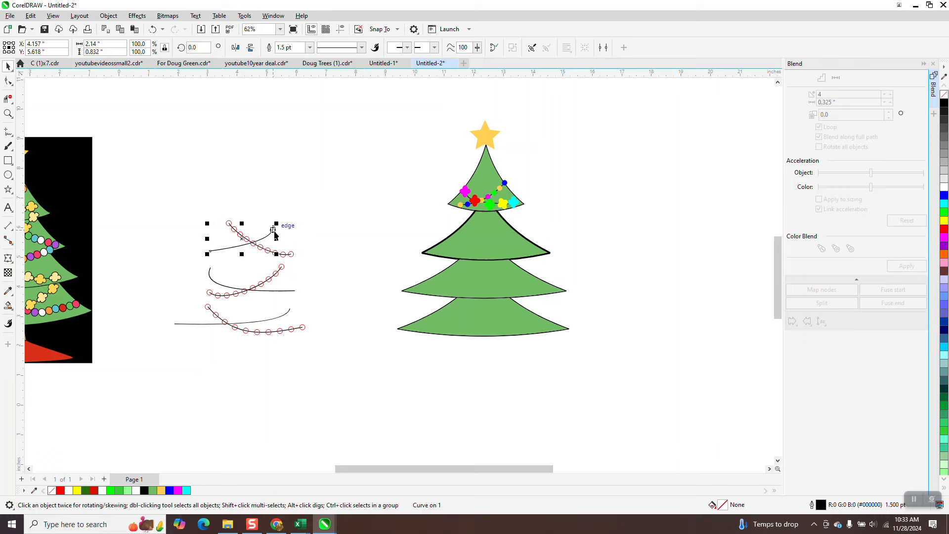
key(Delete)
- Break apart the blend of the uppermost red-outlined bead garland beside the tree
click(266, 249)
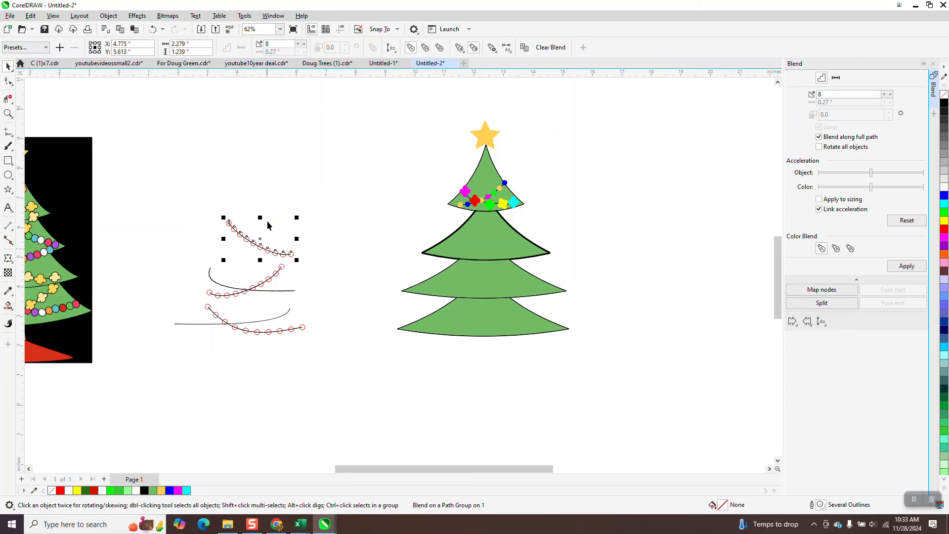
click(108, 16)
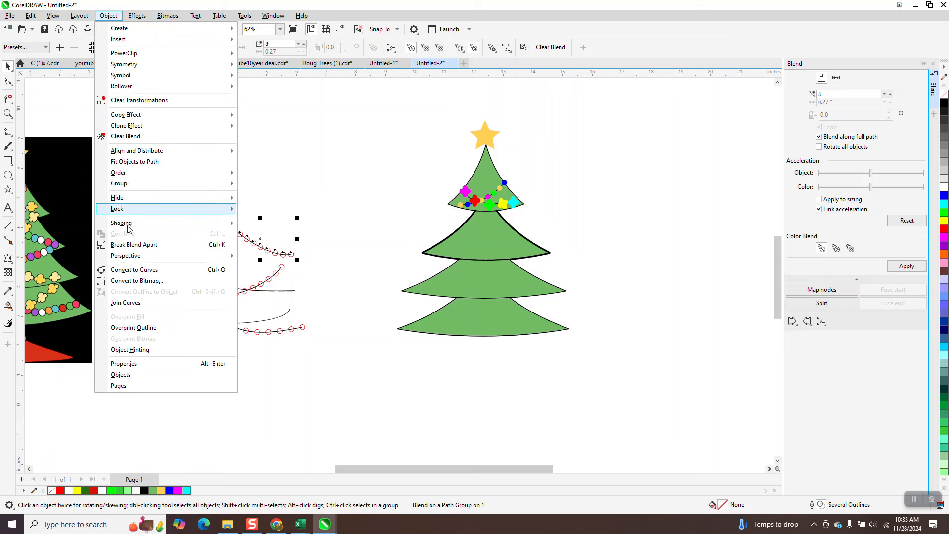
click(135, 245)
click(230, 224)
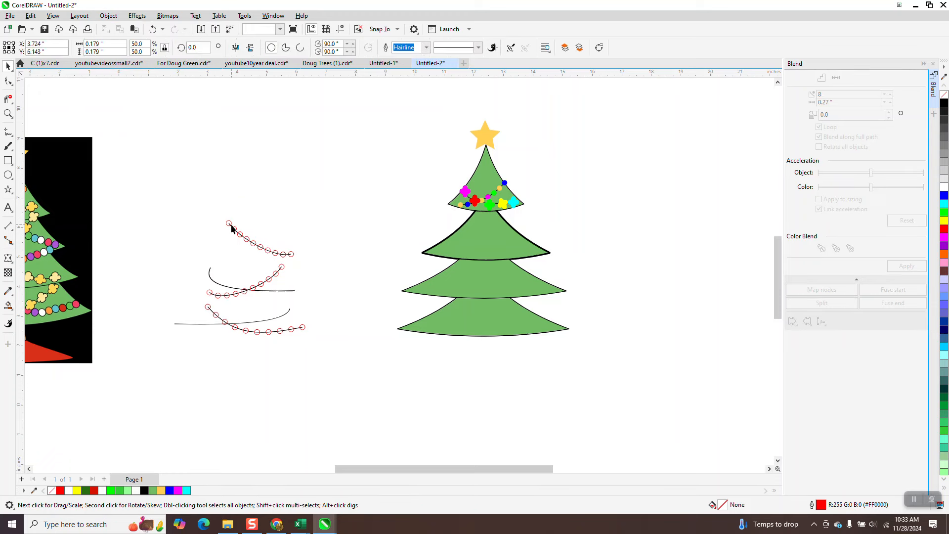
click(241, 224)
- Shift the end bead 8 inches down, move the garland's black path curve 8 inches up, and return the bead to its place
click(231, 226)
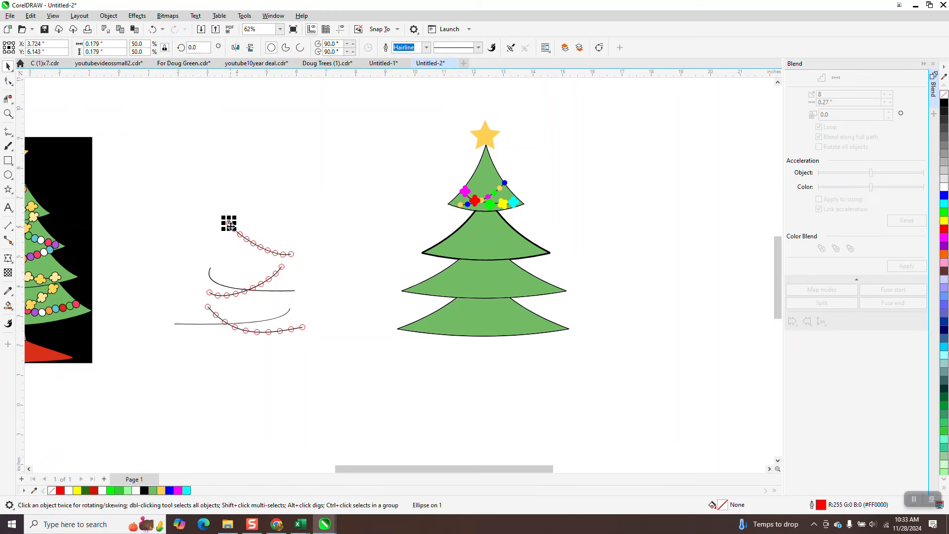
key(Down)
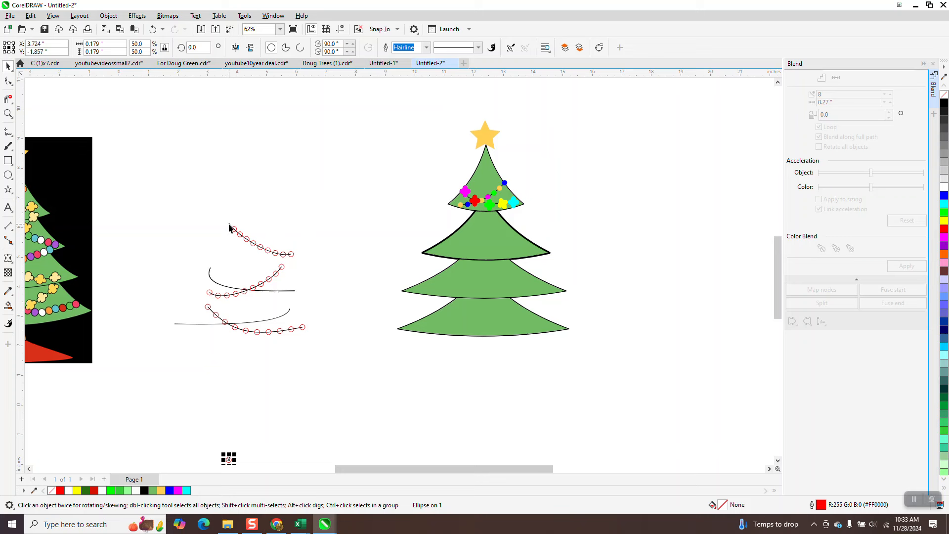
click(232, 228)
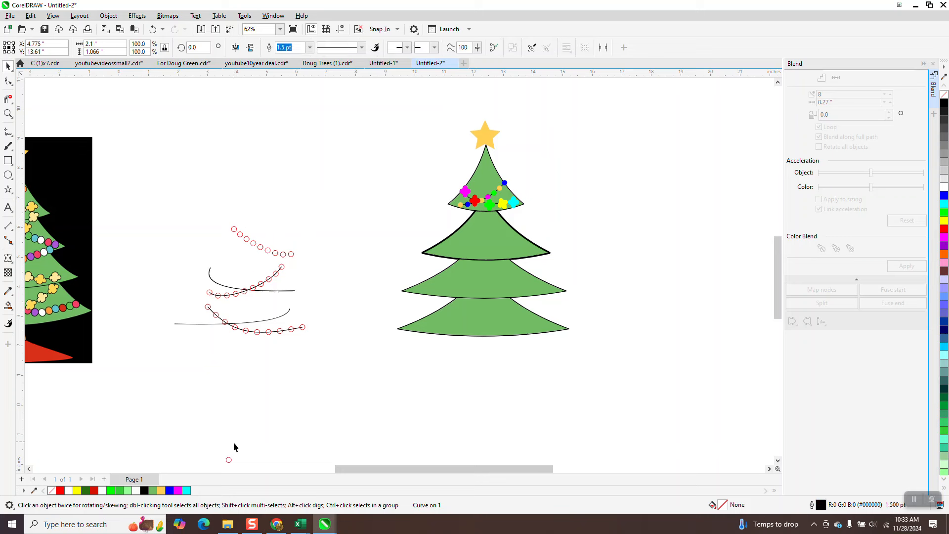
click(229, 459)
key(Up)
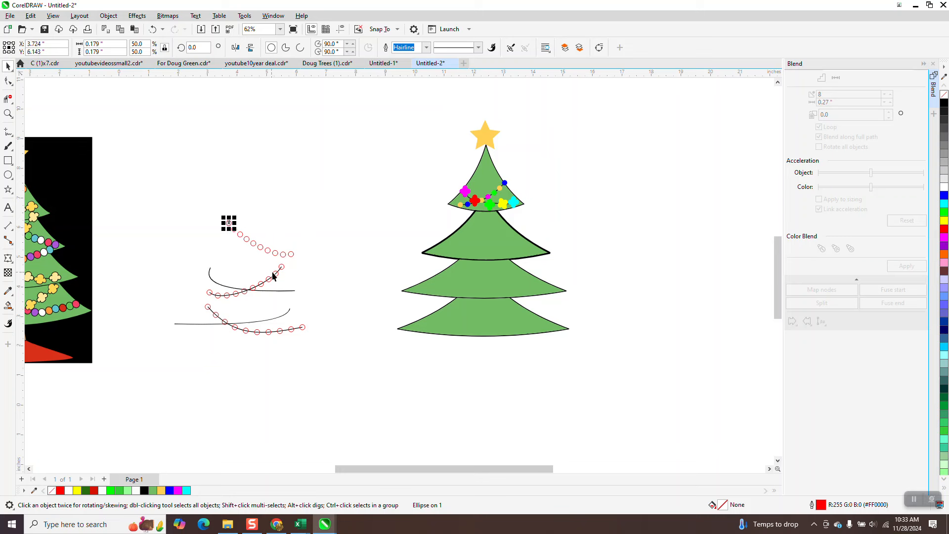
- Move the loose row of unfilled beads across to the open area just right of the tree's top tier
click(300, 223)
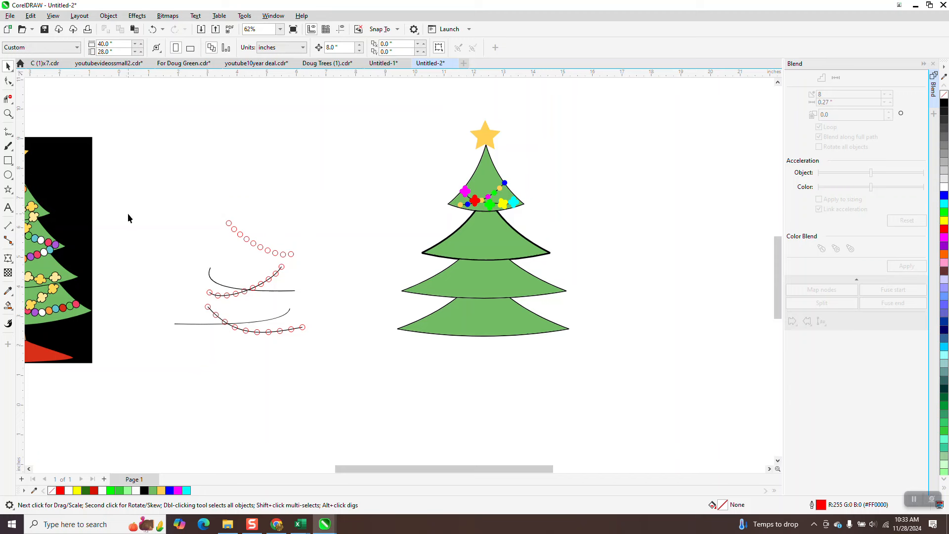
drag(304, 273, 553, 207)
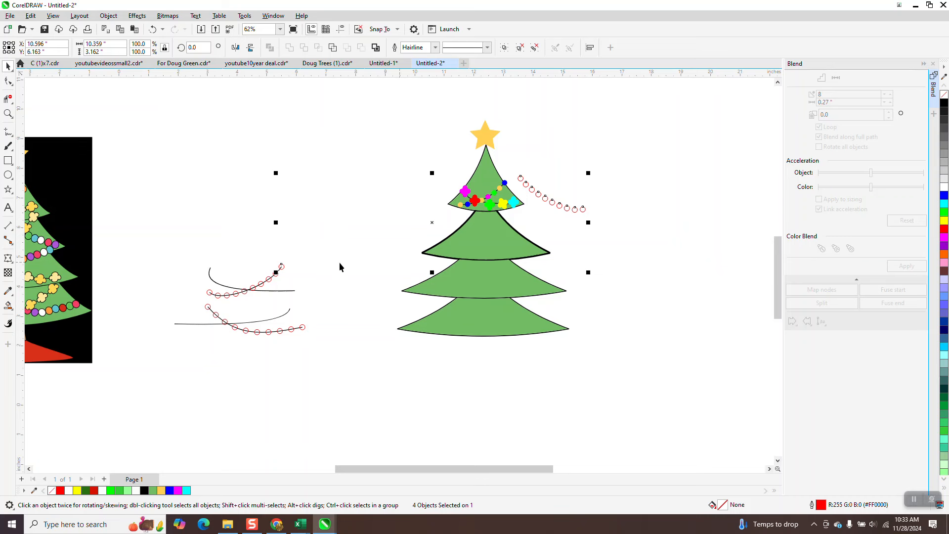
click(310, 268)
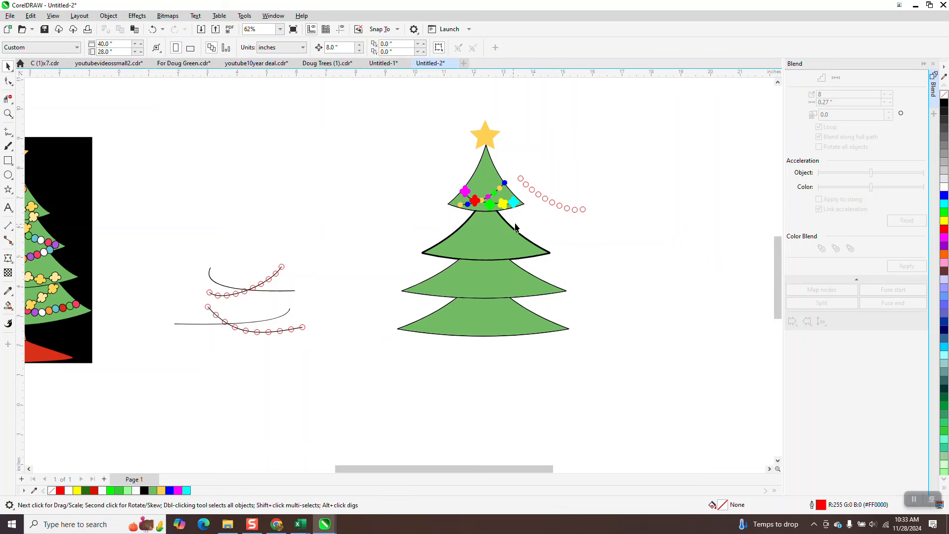
- Sample the gold bead on the top tier and fill the first, third, sixth and eighth beads of the loose row with it
click(8, 113)
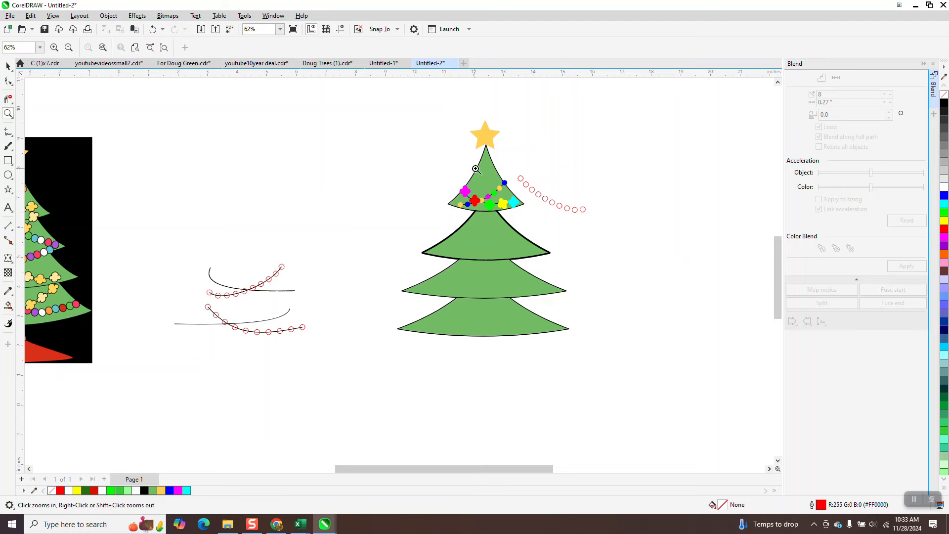
drag(477, 170, 603, 241)
scroll(227, 305, down, 1)
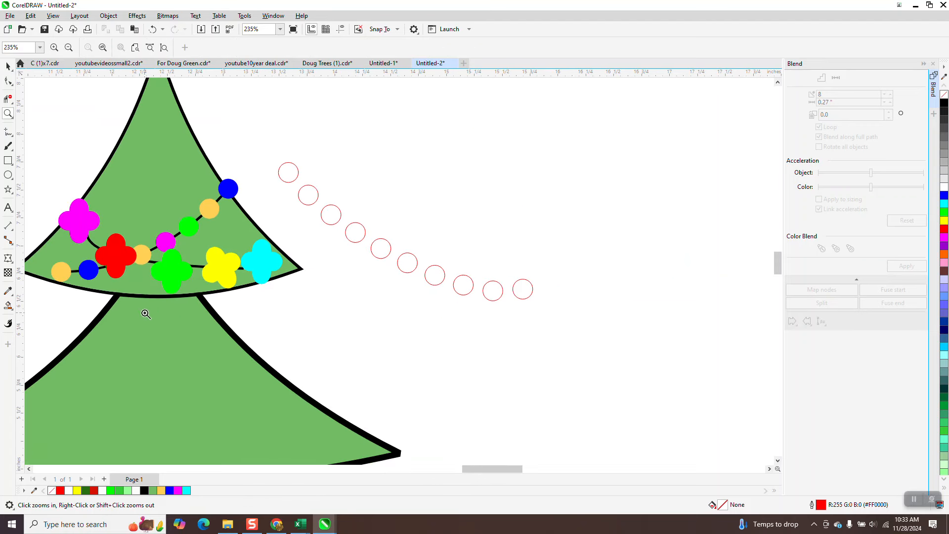
click(7, 292)
click(14, 298)
click(42, 290)
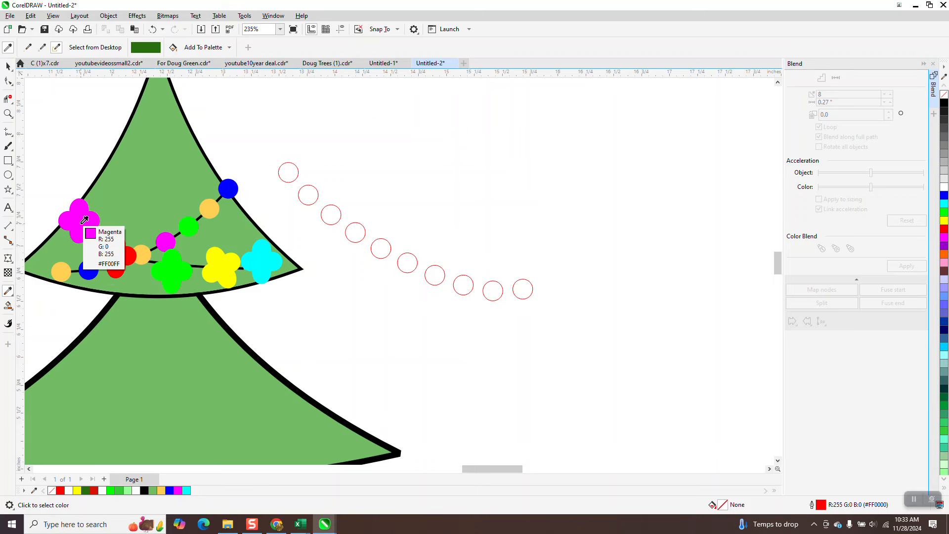
click(61, 271)
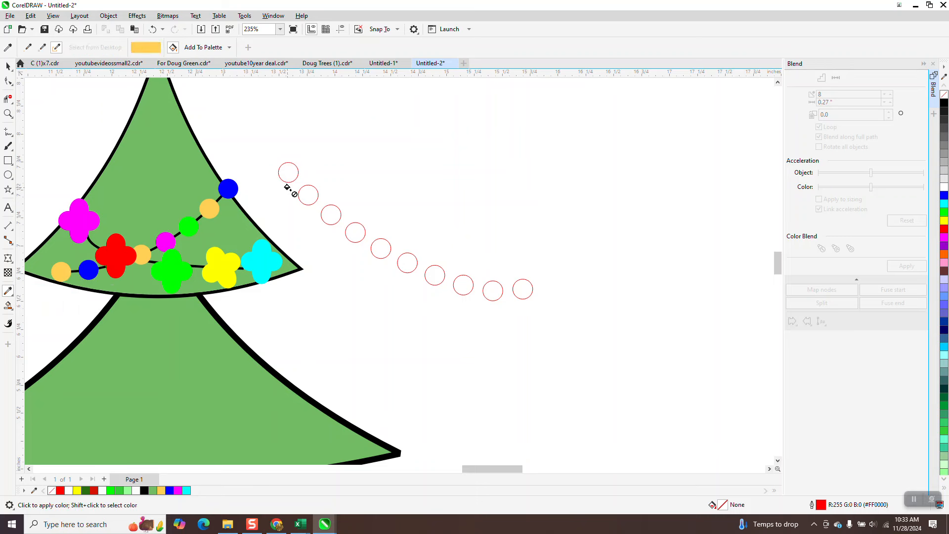
click(288, 173)
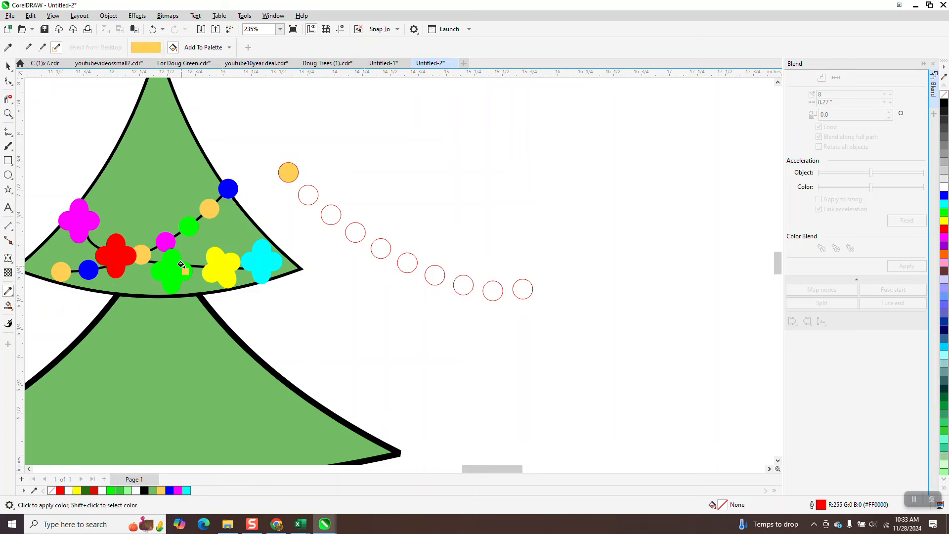
click(331, 214)
click(407, 262)
click(463, 285)
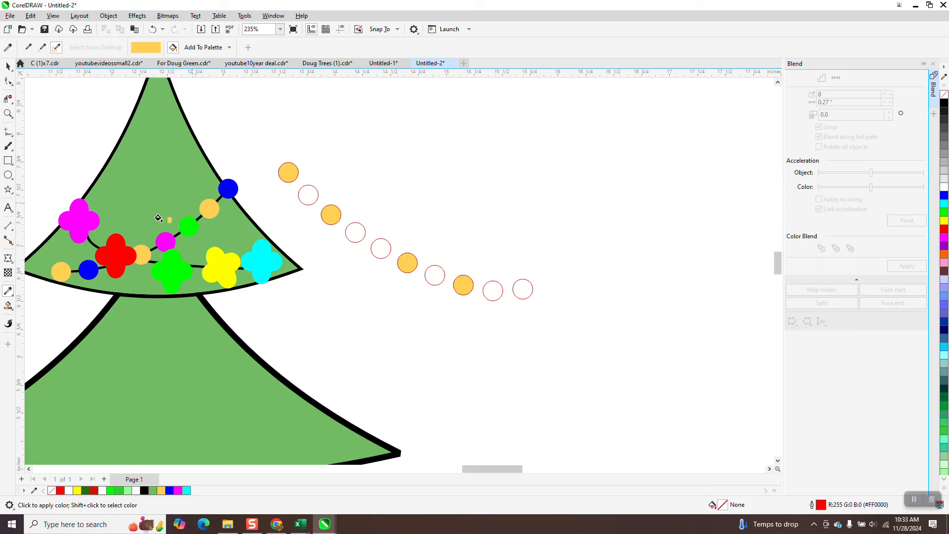
- Sample the blue bead on the top tier and fill the second, fourth and seventh beads of the loose row with it
click(10, 295)
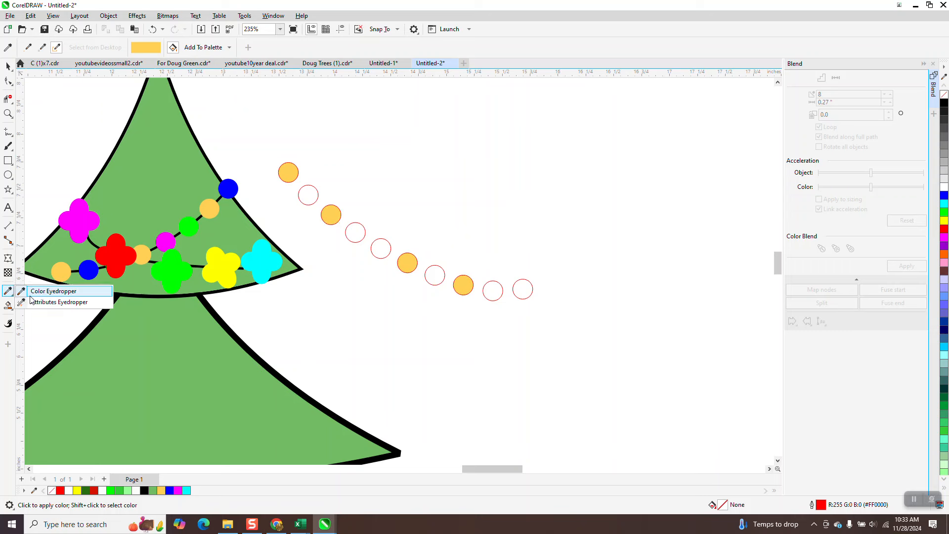
click(44, 296)
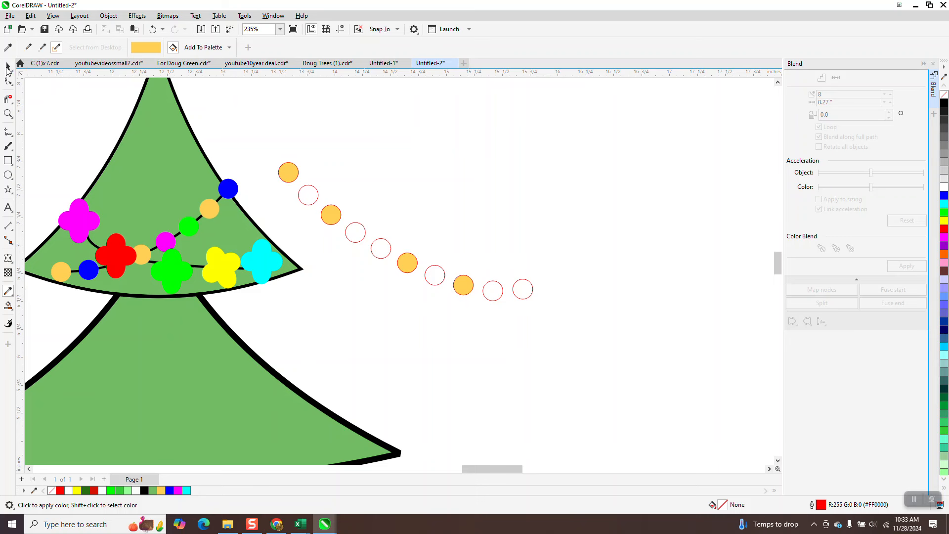
click(7, 68)
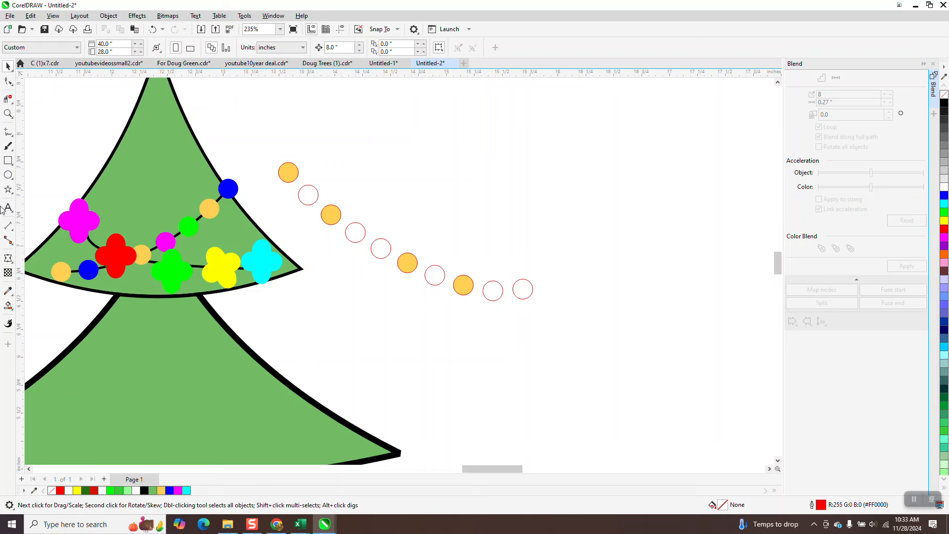
click(11, 295)
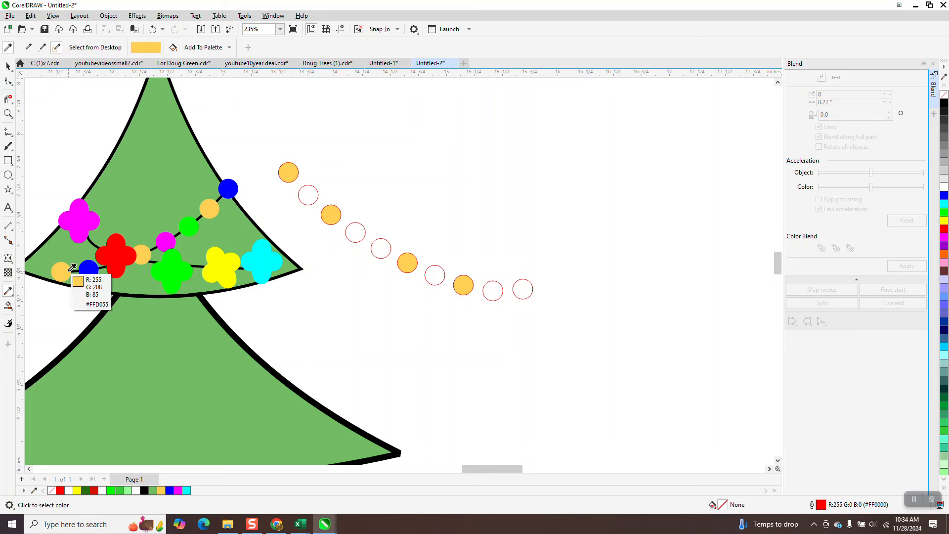
click(98, 261)
click(306, 194)
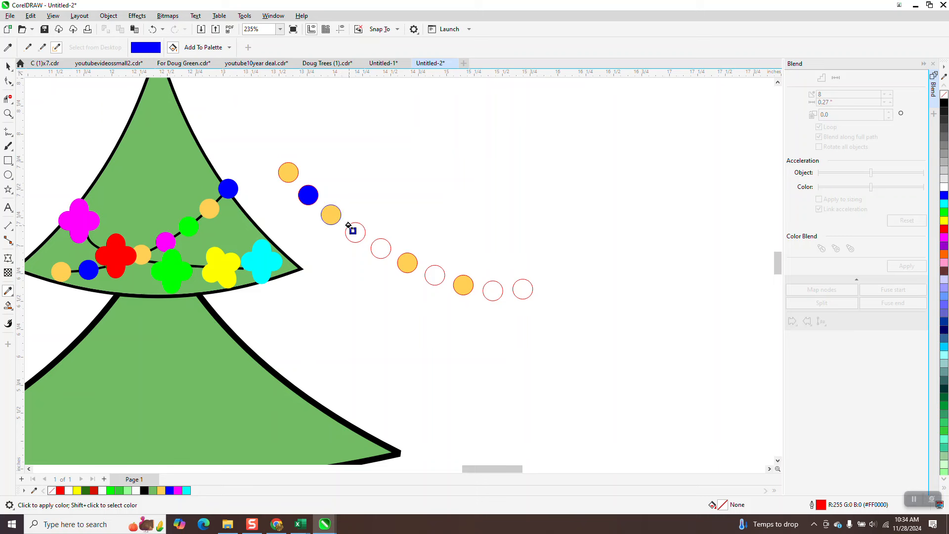
click(352, 229)
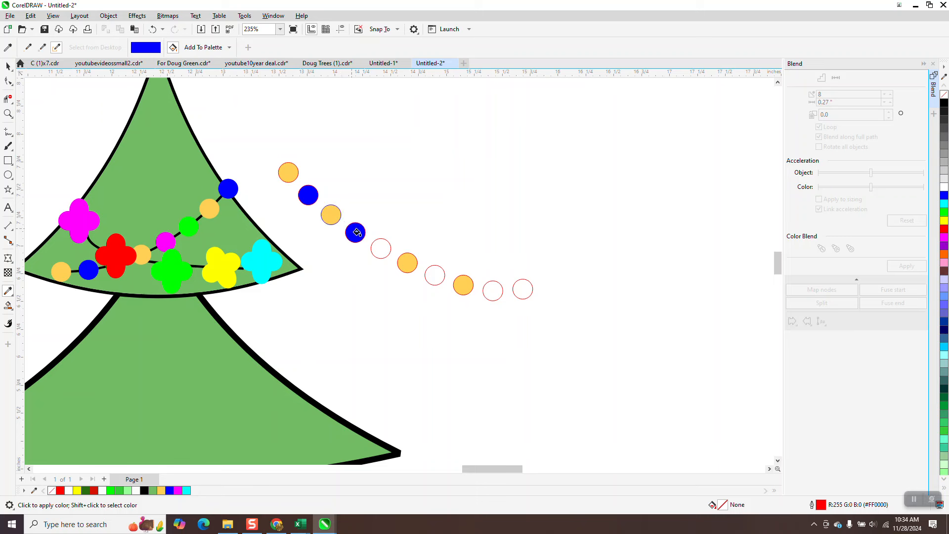
click(432, 272)
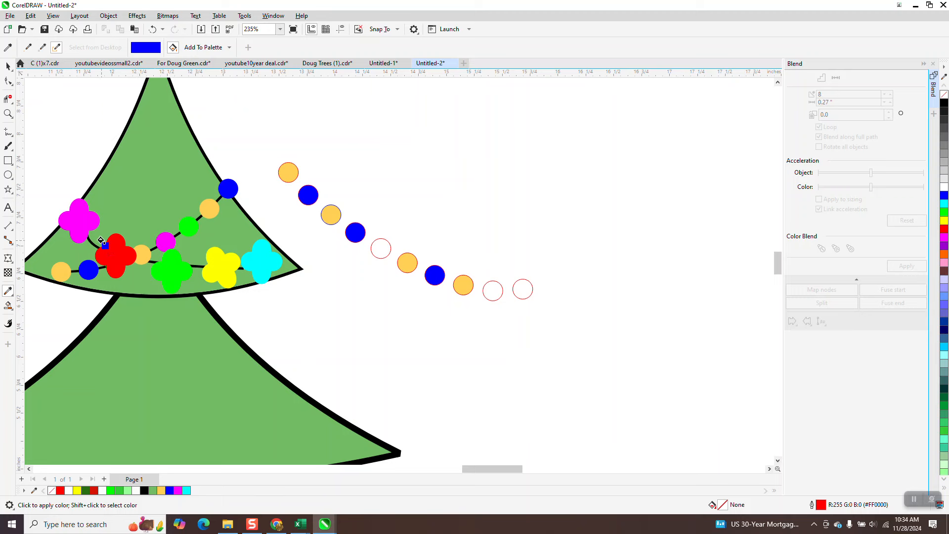
- Sample the magenta bead on the top tier and fill the fifth and ninth beads of the loose row with it
click(7, 68)
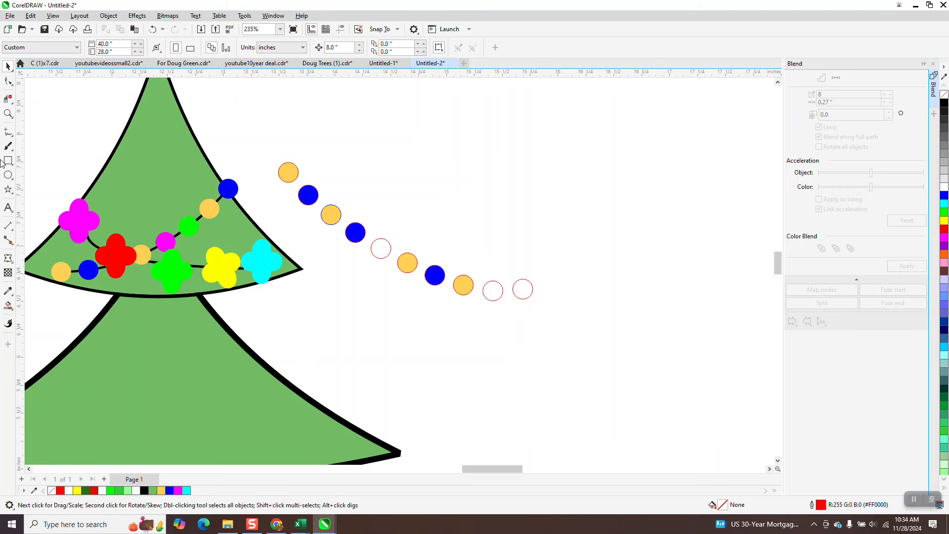
click(8, 293)
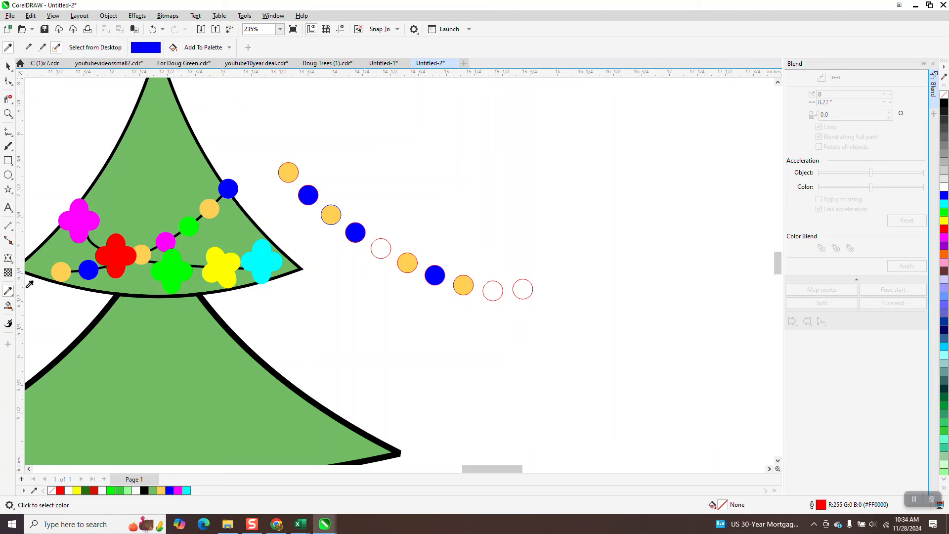
click(166, 241)
click(378, 254)
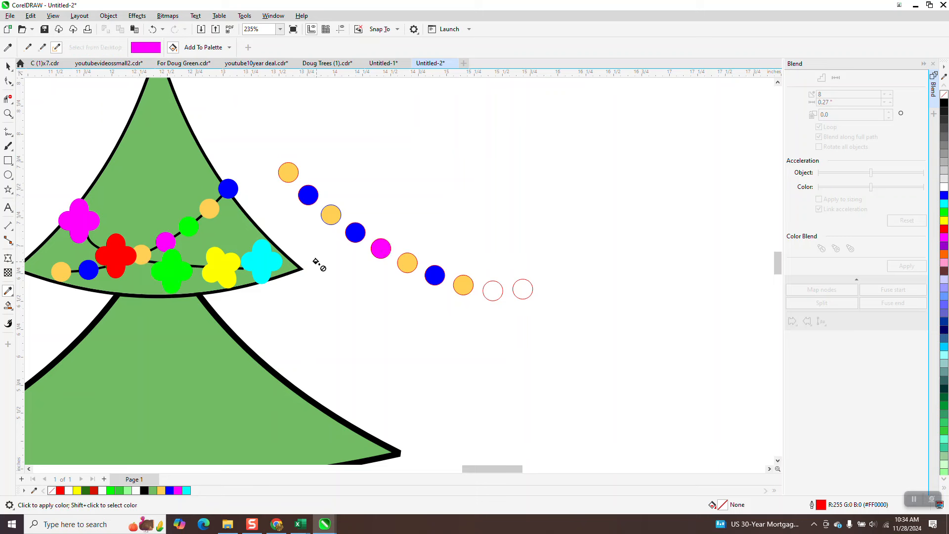
click(489, 288)
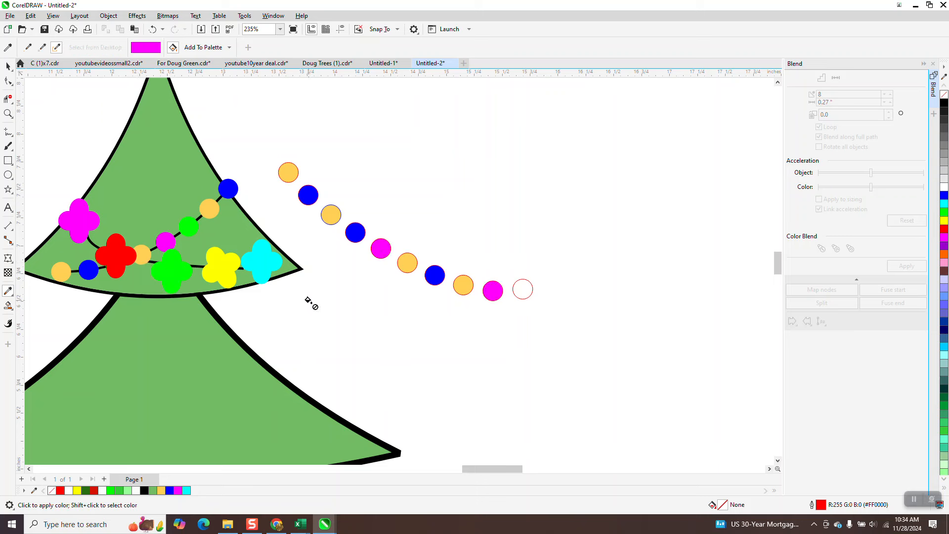
- Sample the bright green bead on the top tier and fill the last bead of the loose row with it
click(8, 66)
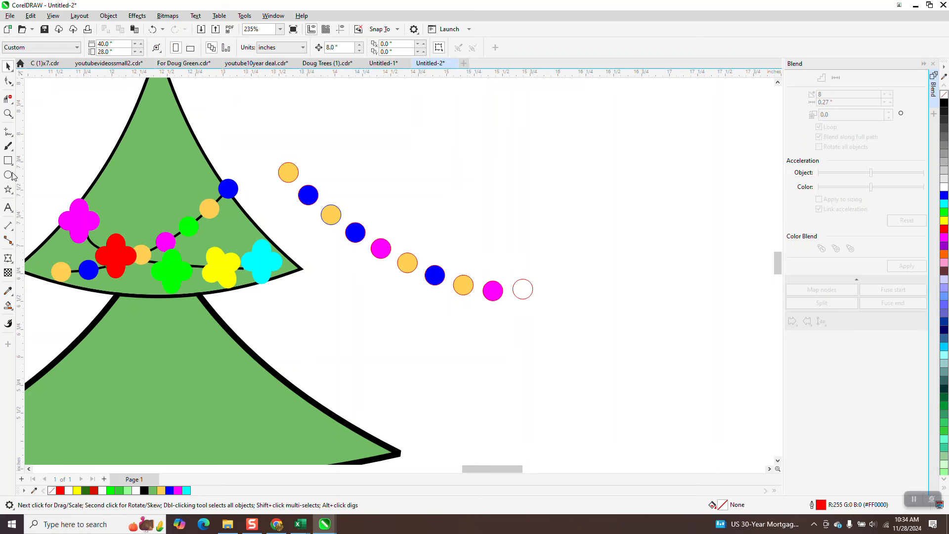
click(8, 292)
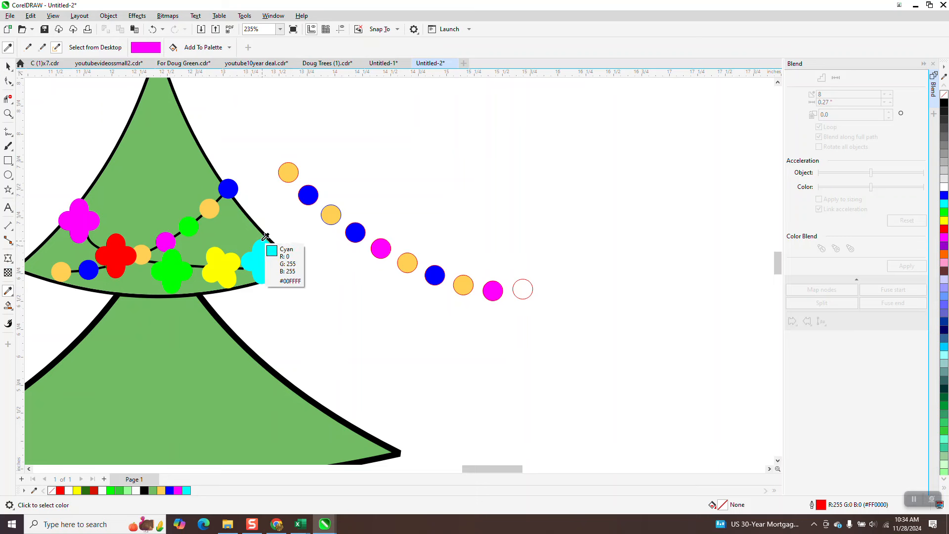
click(188, 227)
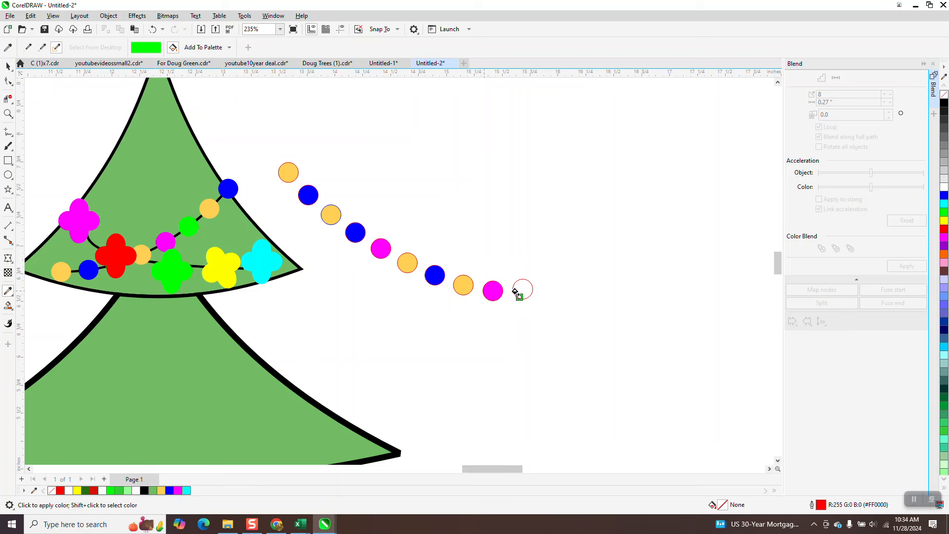
click(520, 292)
- Remove the outlines from all the beads of the newly coloured row
click(6, 67)
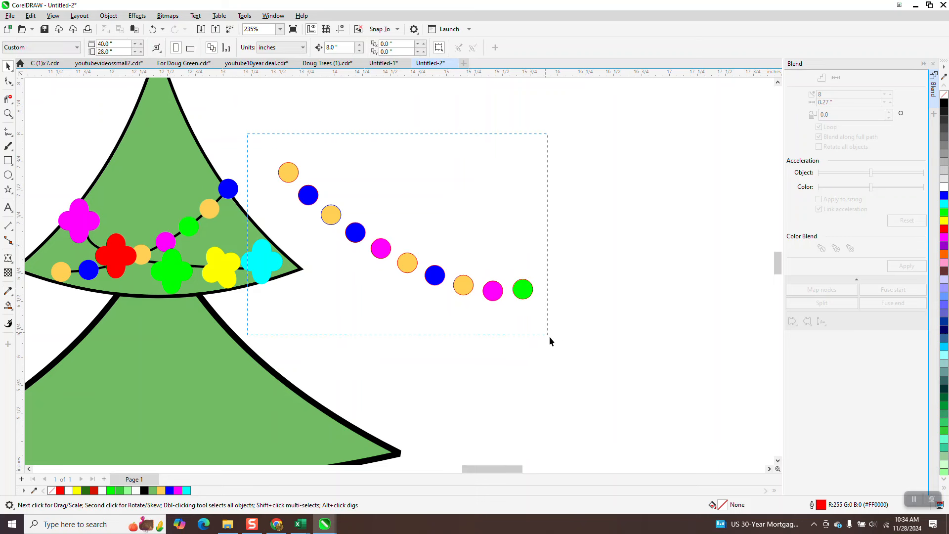
drag(546, 334, 547, 334)
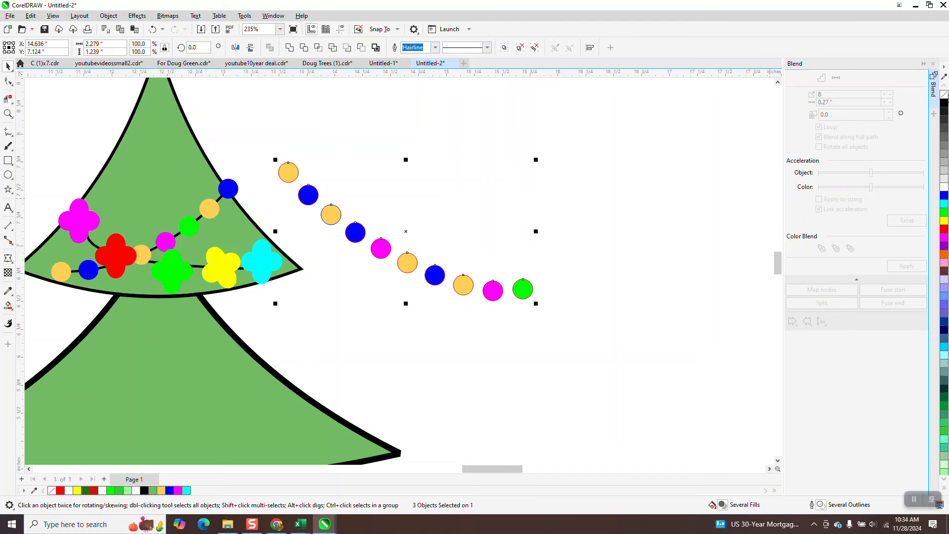
scroll(494, 187, down, 5)
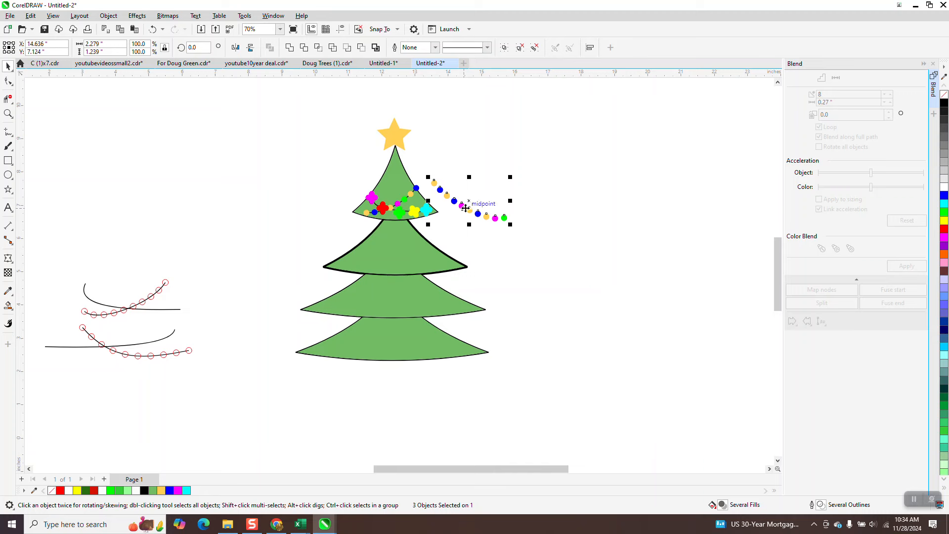
- Move the plain curve of the next garland onto the second tier and place a copy of the eight inner coloured beads across it
drag(168, 312, 440, 269)
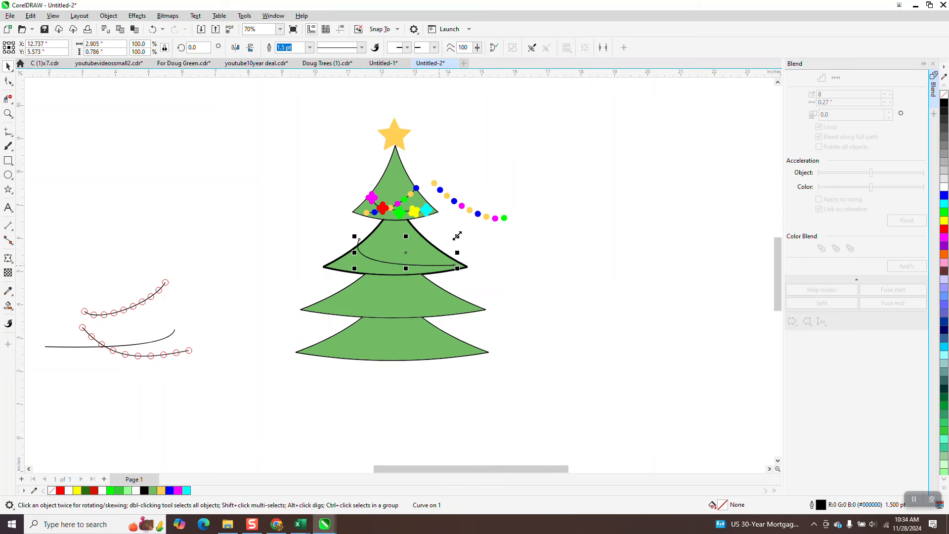
drag(469, 217, 405, 271)
scroll(293, 258, down, 2)
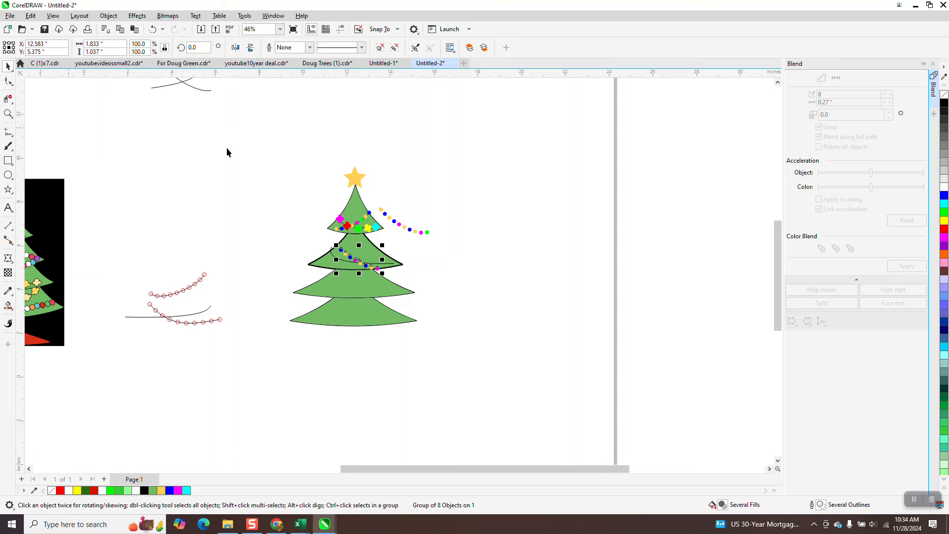
- Fit the group of eight beads across the second tier by rotating it about 16° counterclockwise and enlarging it to about 123%
scroll(227, 152, down, 1)
drag(229, 106, 401, 291)
click(8, 114)
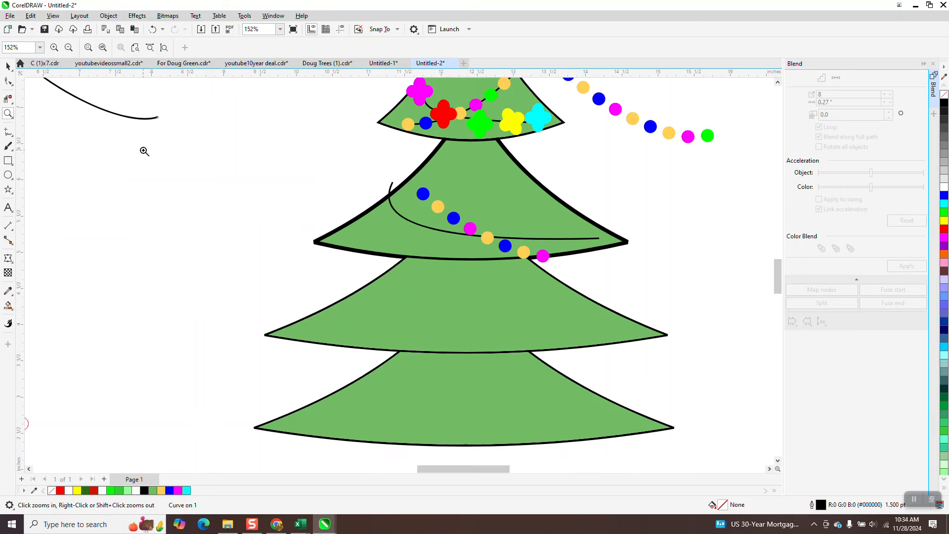
click(8, 67)
click(466, 226)
drag(467, 227, 437, 225)
click(438, 225)
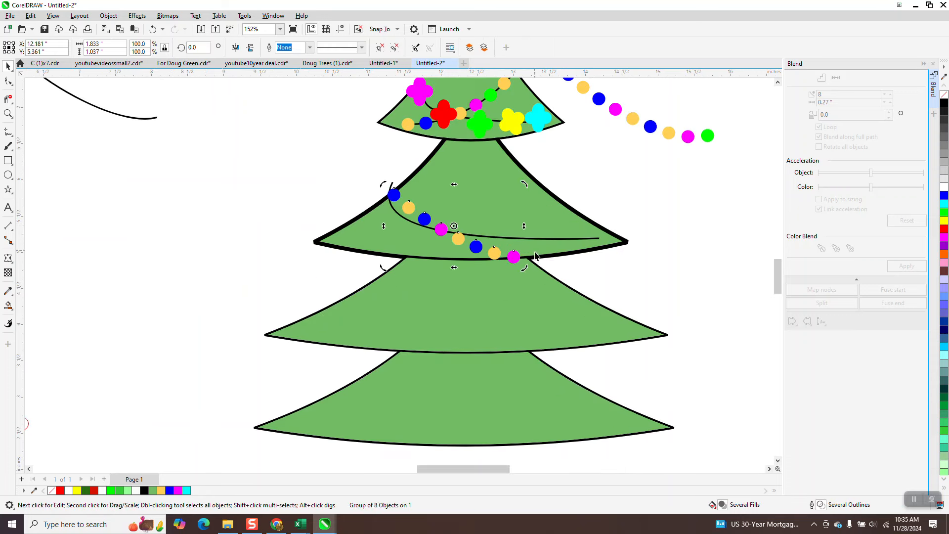
drag(523, 269, 573, 246)
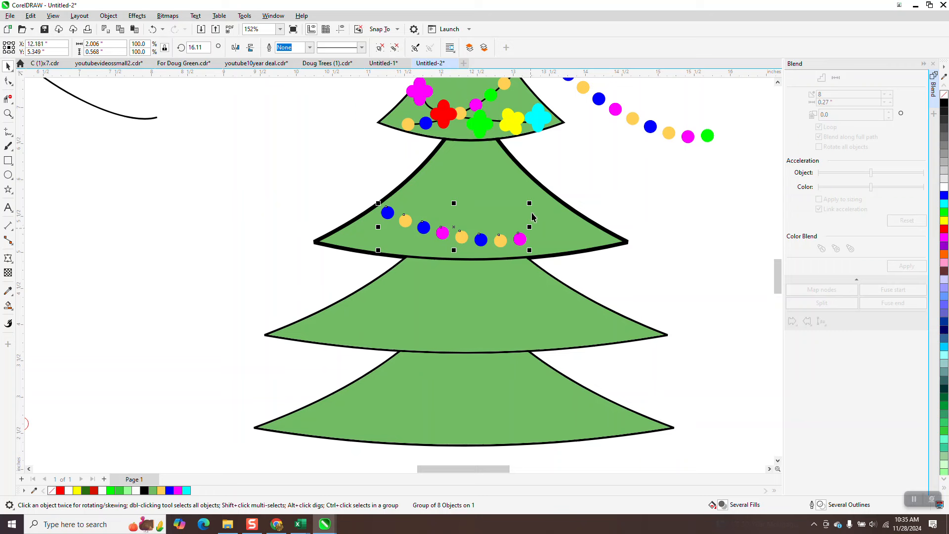
drag(529, 204, 676, 200)
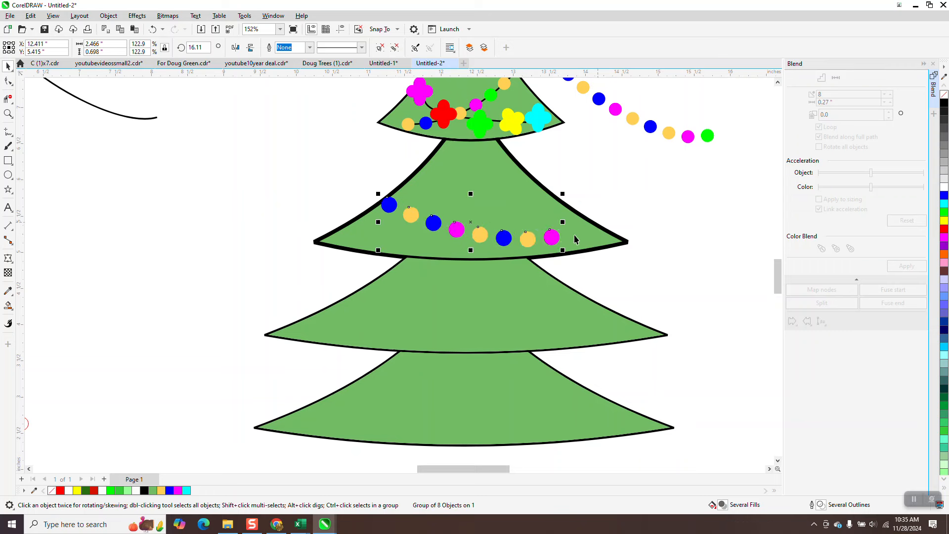
drag(566, 240, 572, 238)
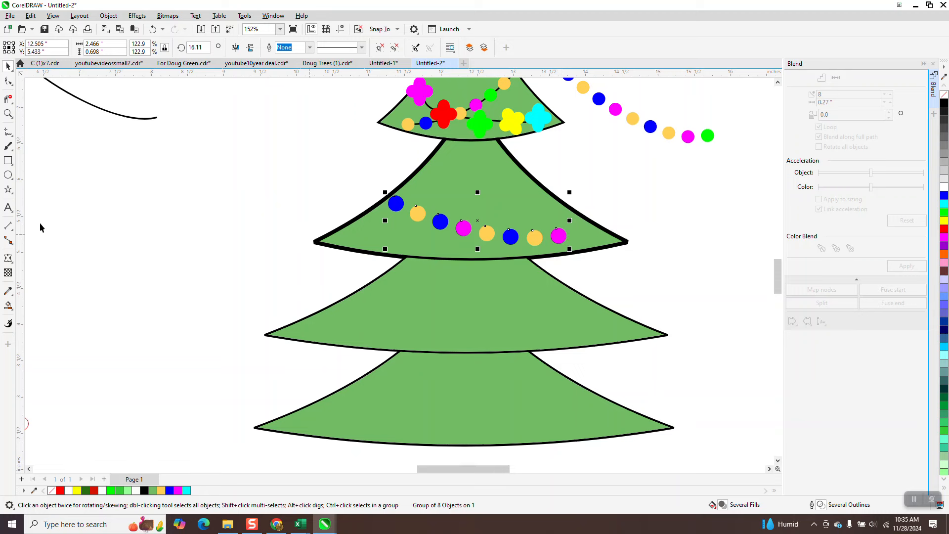
- Draw a 3-point curve about 2.25" wide along the second-tier beads, from the first blue bead to the last magenta bead
click(12, 138)
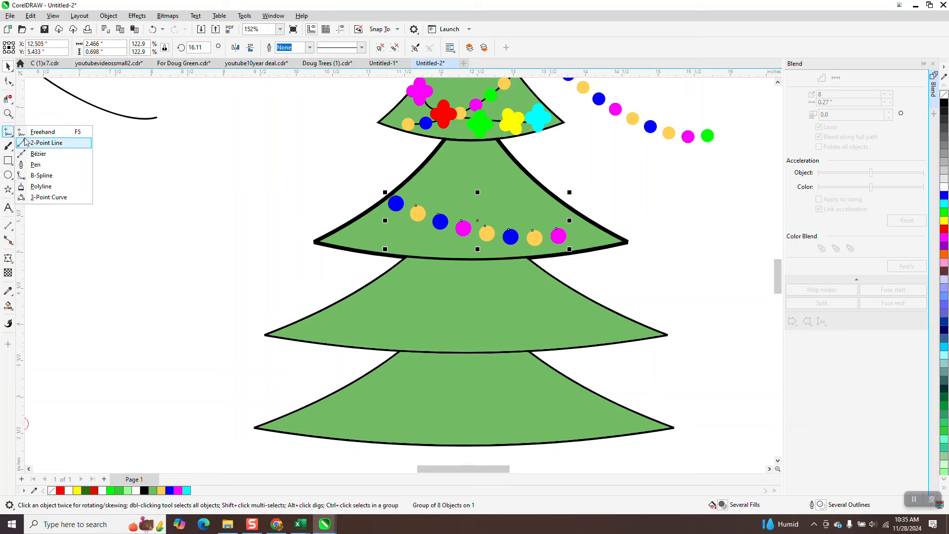
click(40, 143)
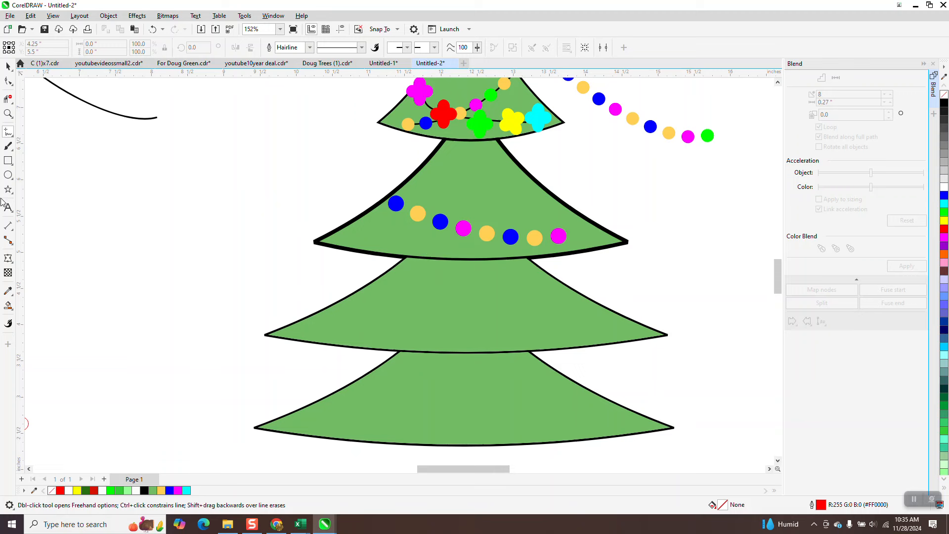
click(15, 140)
click(49, 201)
drag(396, 205, 559, 238)
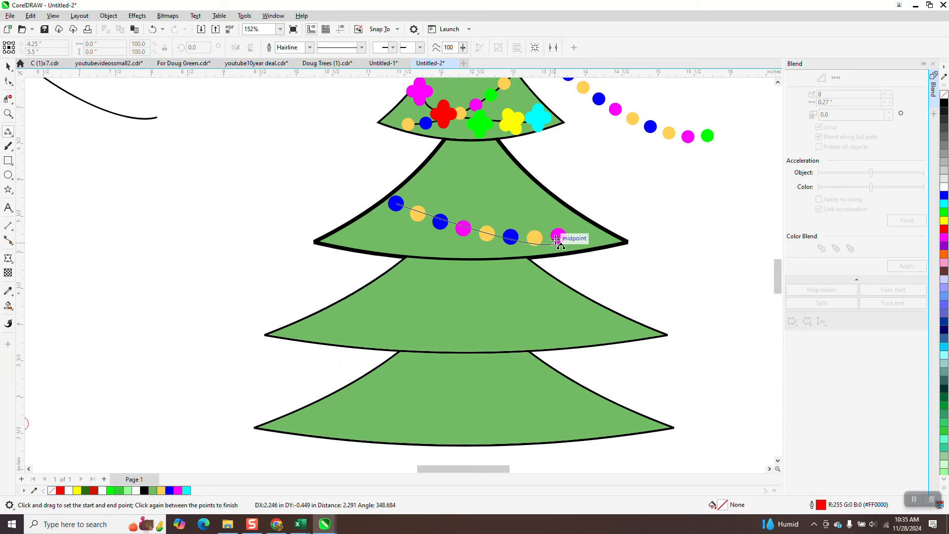
click(505, 239)
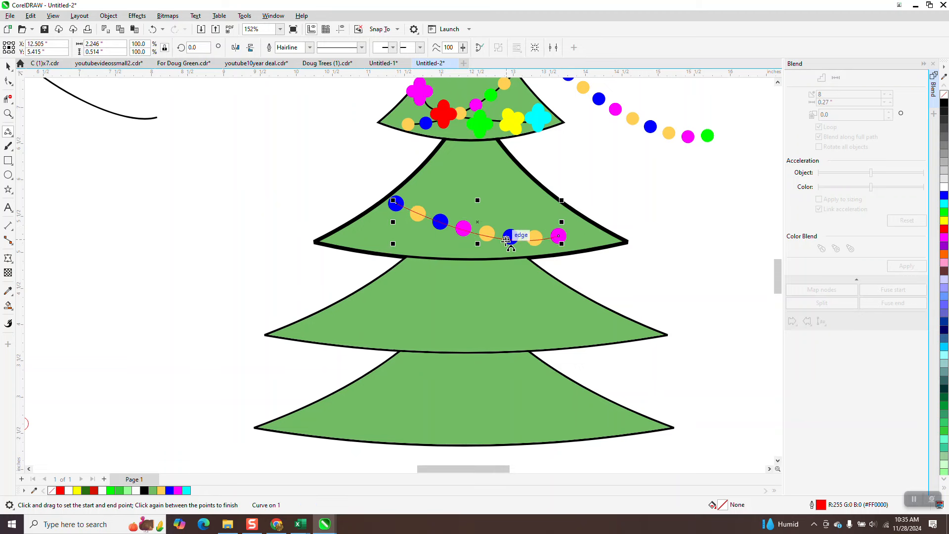
- Give the garland curve on the second tier a black outline 1.0 pt wide
right_click(945, 106)
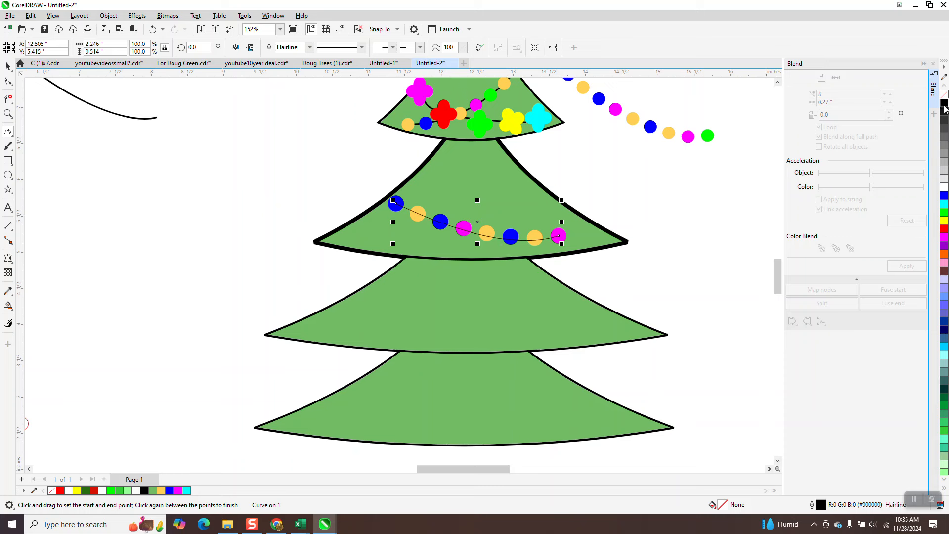
click(310, 47)
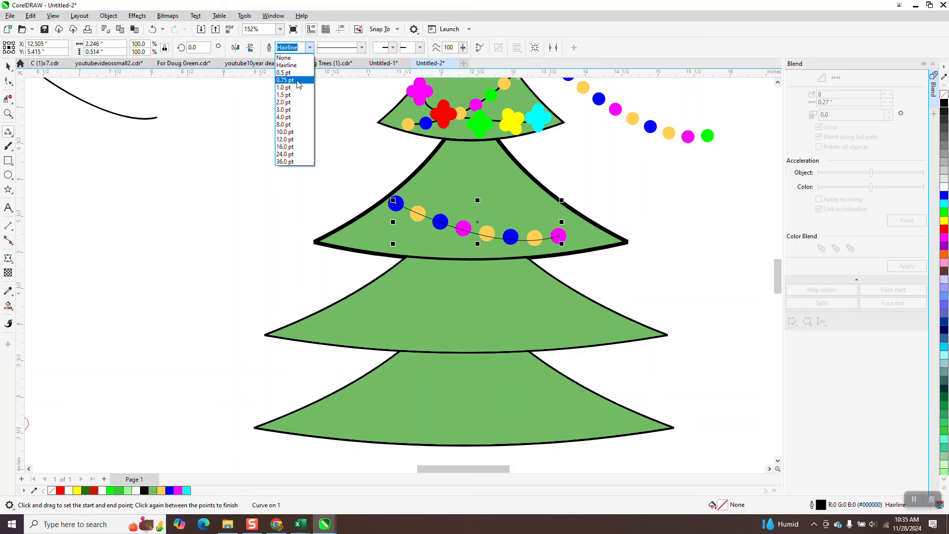
click(295, 88)
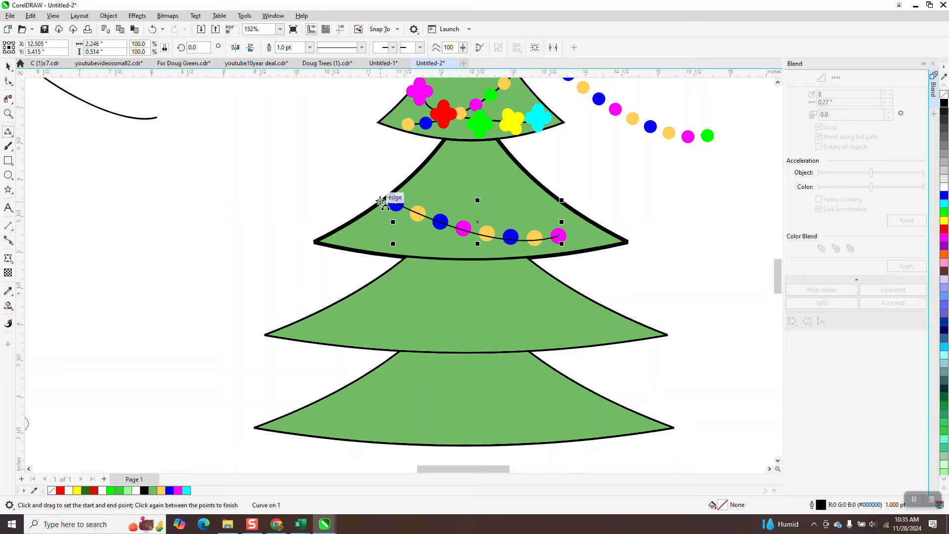
- Bring the group of eight beads on the second tier to the front of the garland curve
click(8, 113)
drag(311, 166, 671, 333)
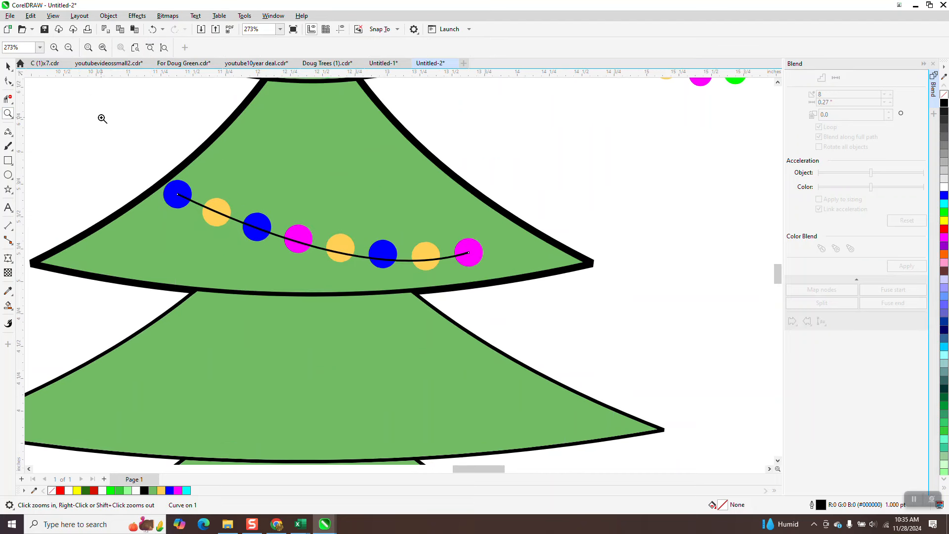
click(8, 65)
click(185, 189)
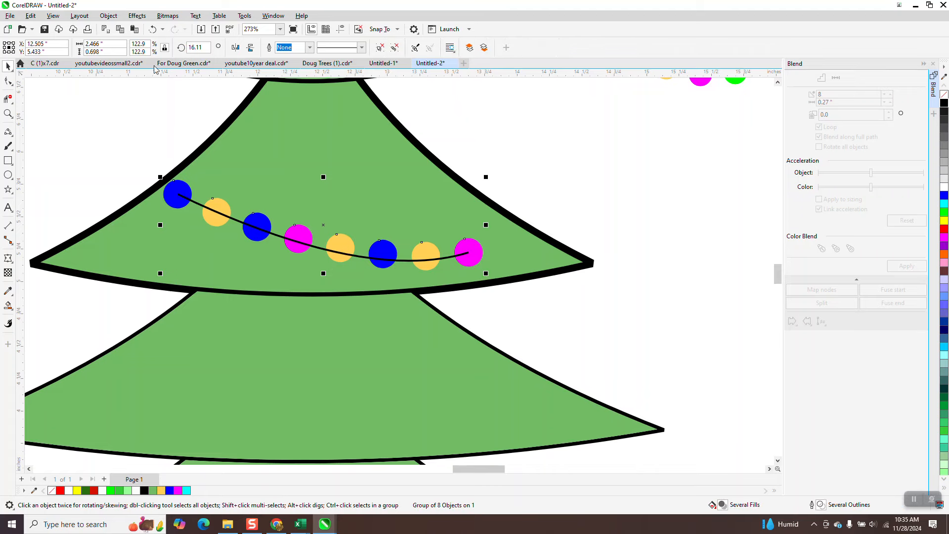
click(469, 47)
scroll(510, 147, down, 5)
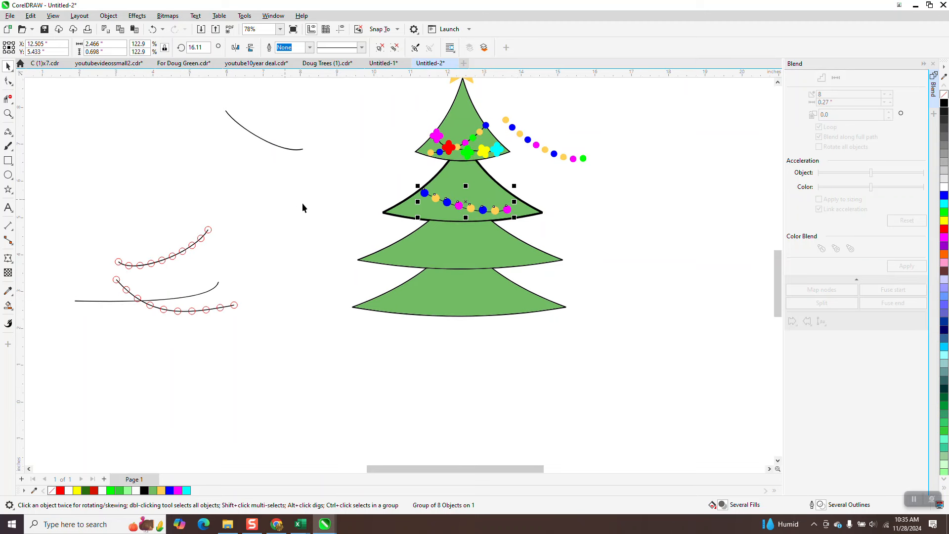
scroll(451, 260, down, 4)
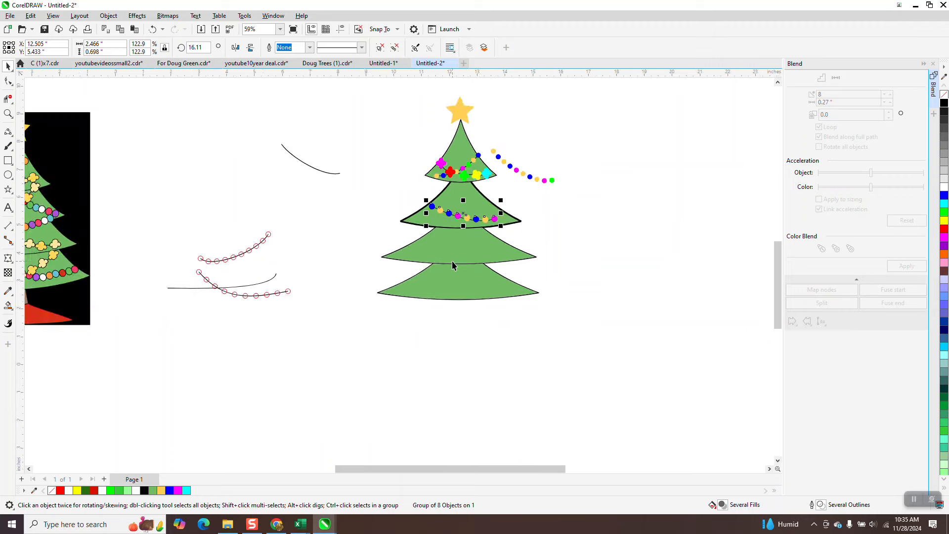
click(8, 113)
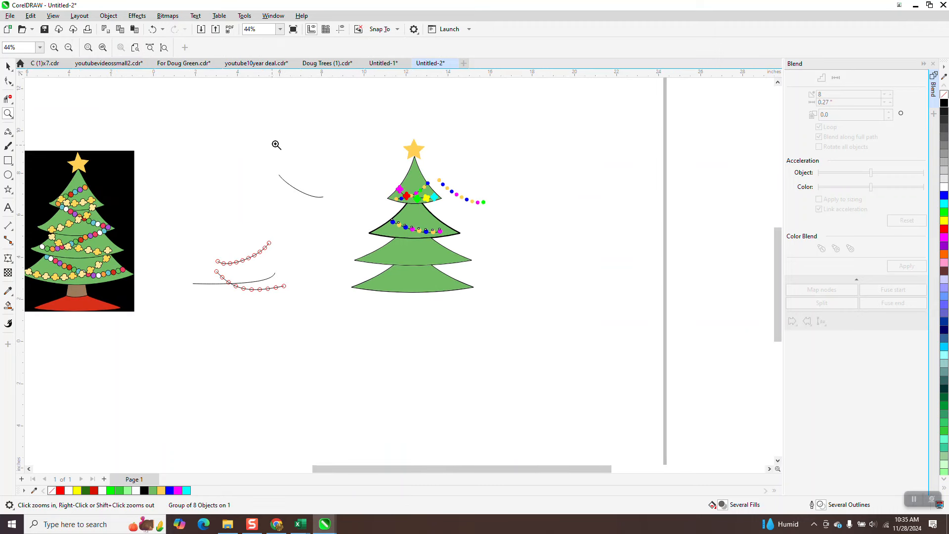
drag(495, 334, 528, 355)
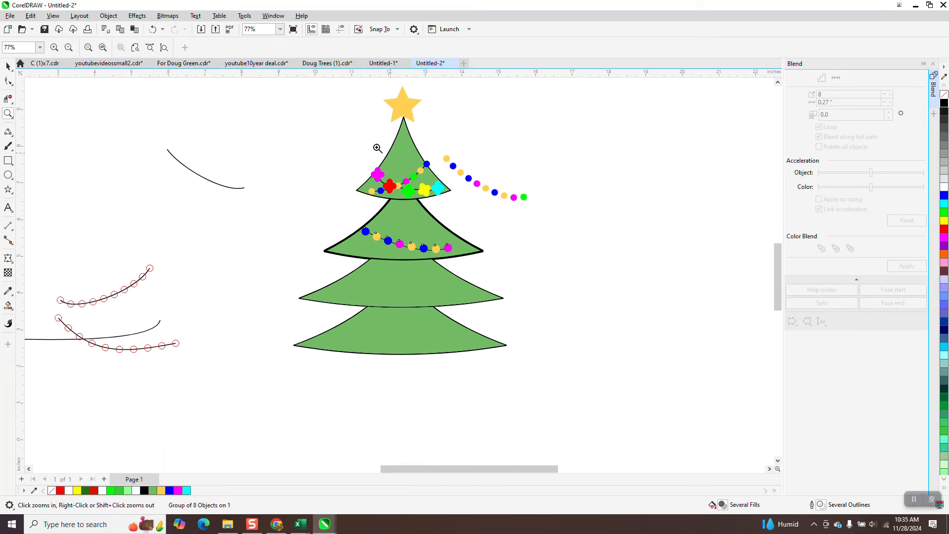
drag(535, 244, 536, 244)
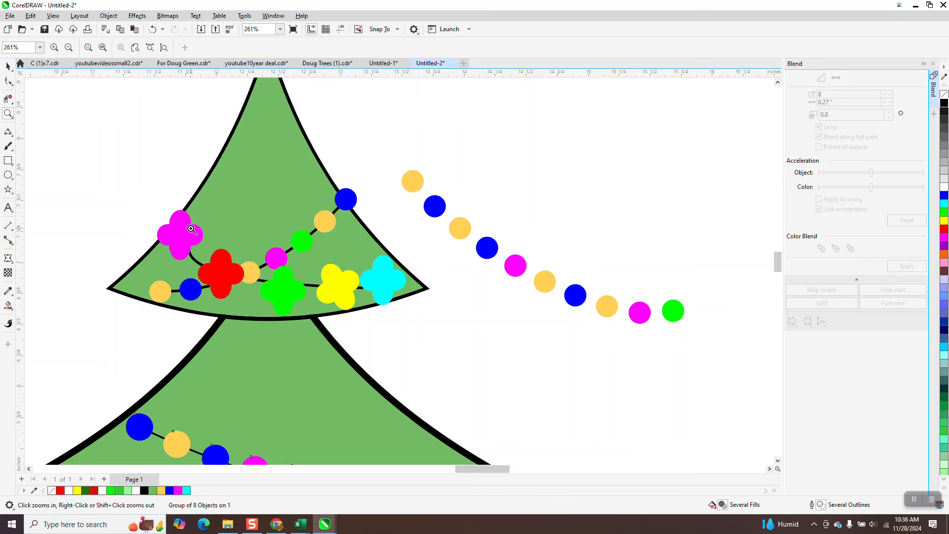
scroll(191, 229, down, 5)
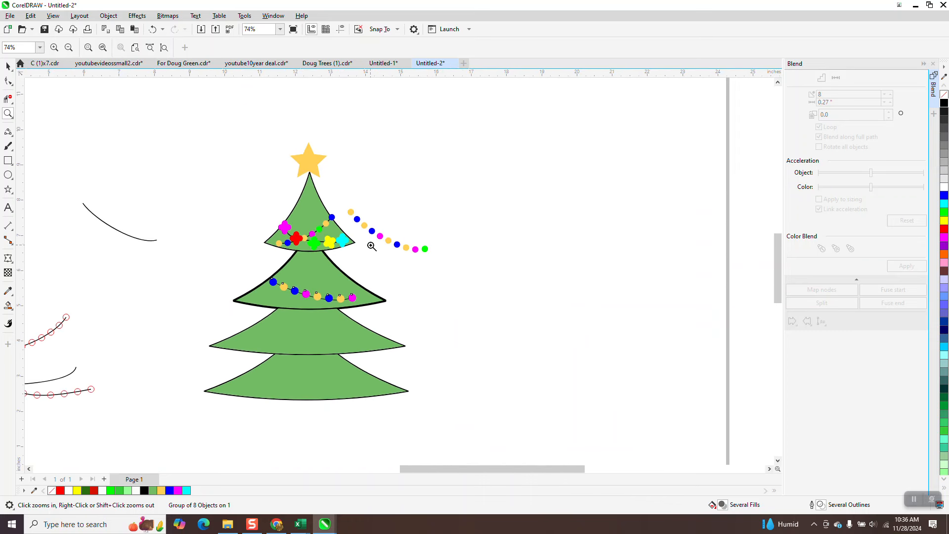